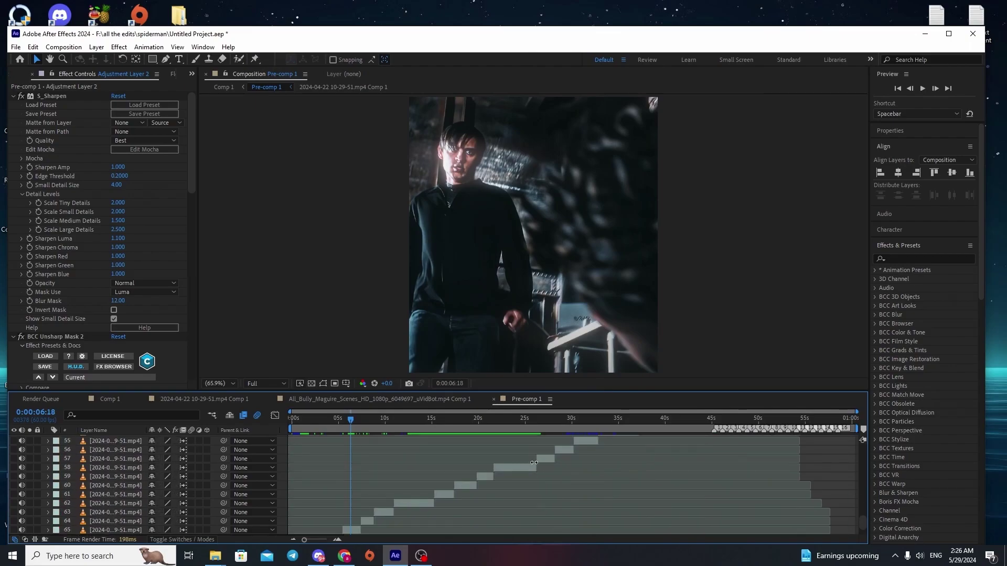
Toggle the sharpening layer on and off to compare looks, including on the subtitle frame.
scroll(533, 464, up, 5)
scroll(423, 465, up, 5)
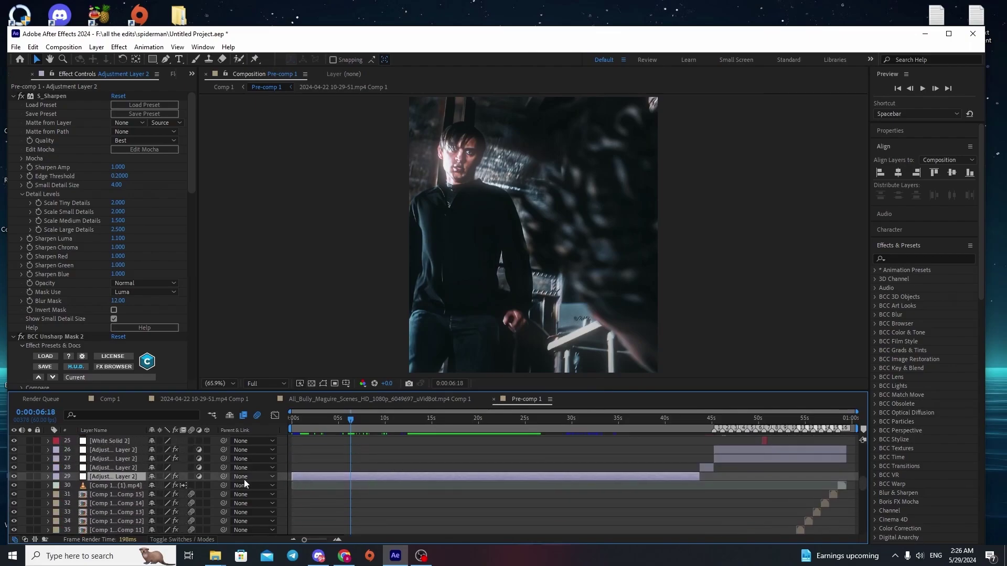
click(14, 476)
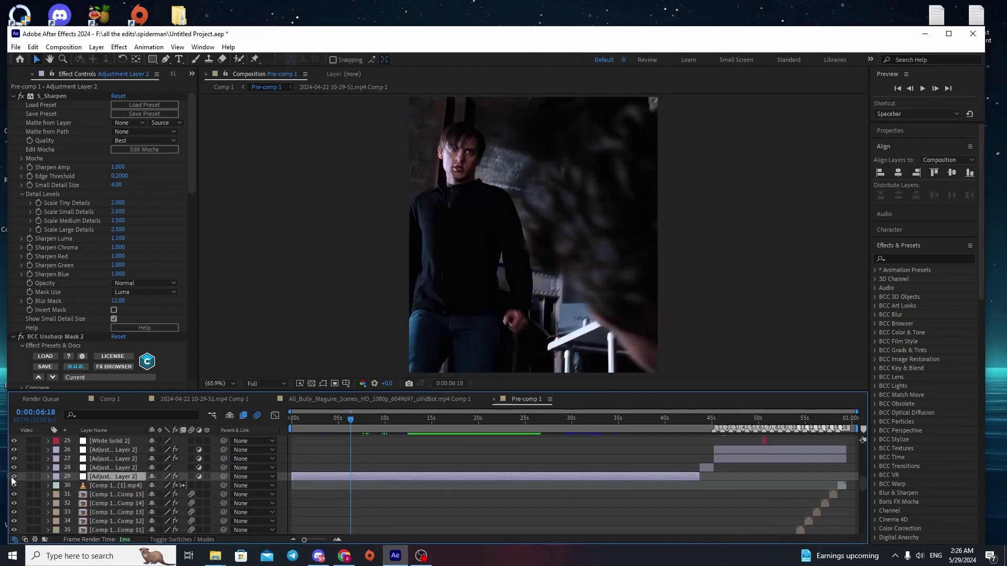
click(15, 476)
click(14, 476)
click(14, 476)
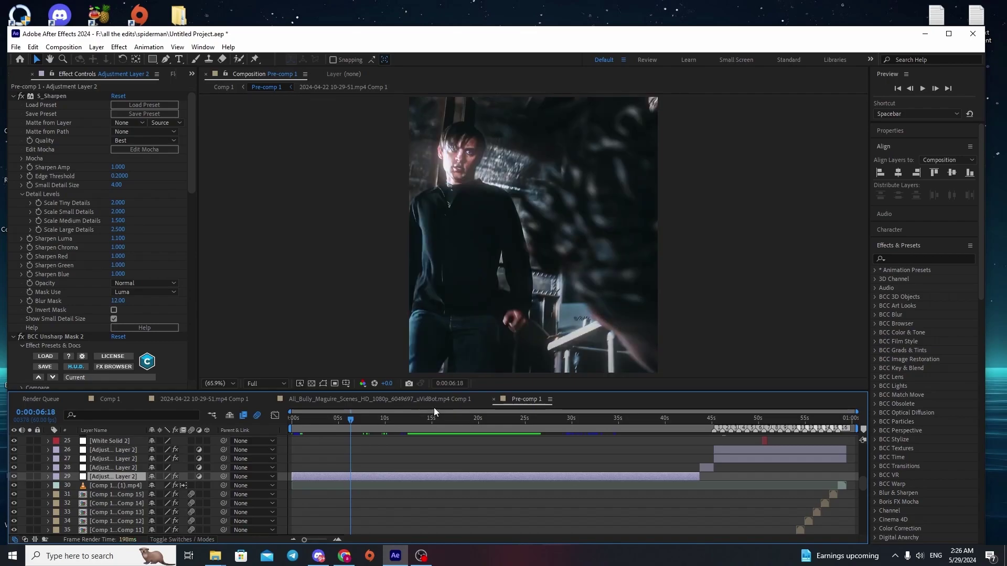
click(443, 418)
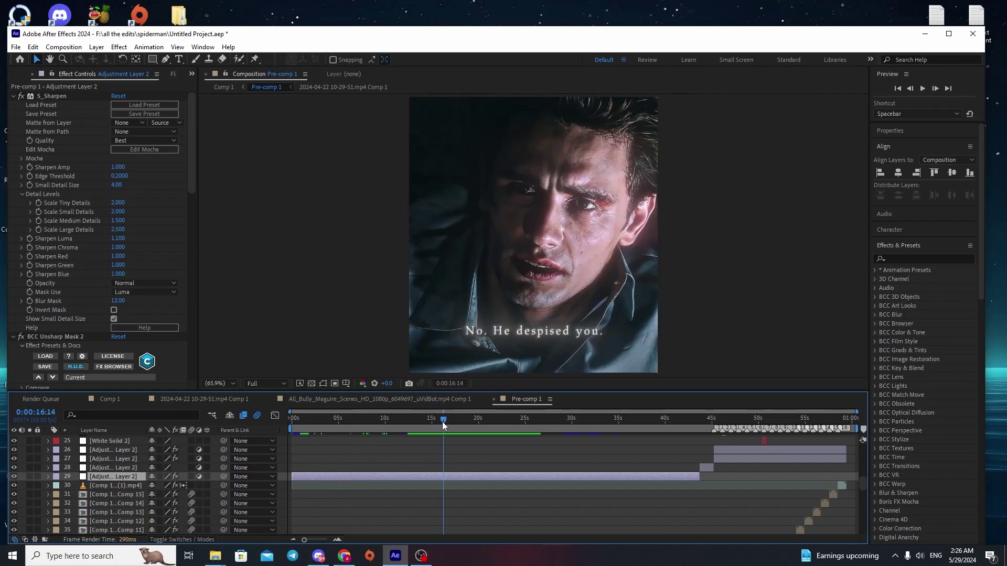
click(14, 477)
click(14, 476)
click(15, 476)
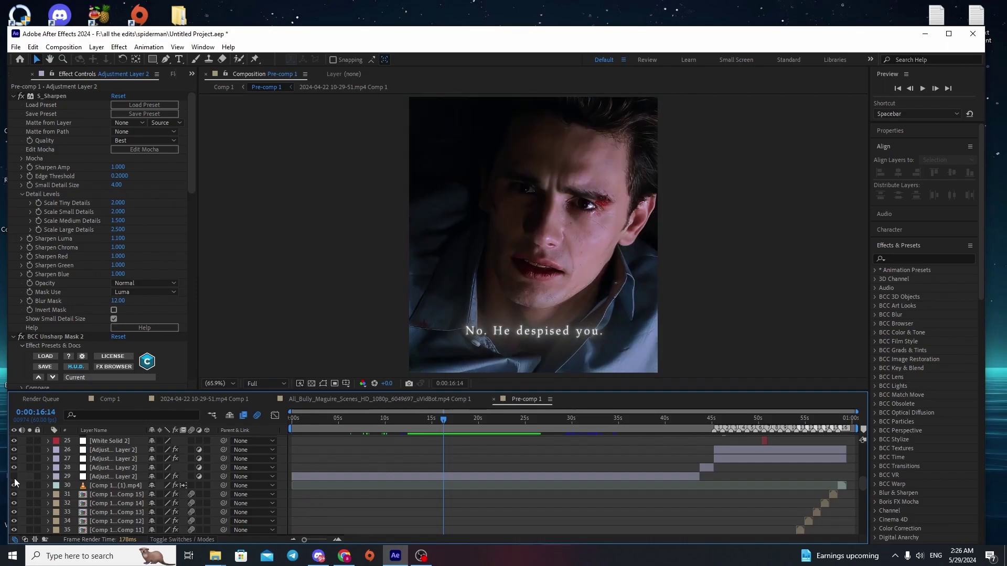
Clear all effects from Adjustment Layer 2 and apply S_Sharpen in their place.
drag(363, 421, 246, 465)
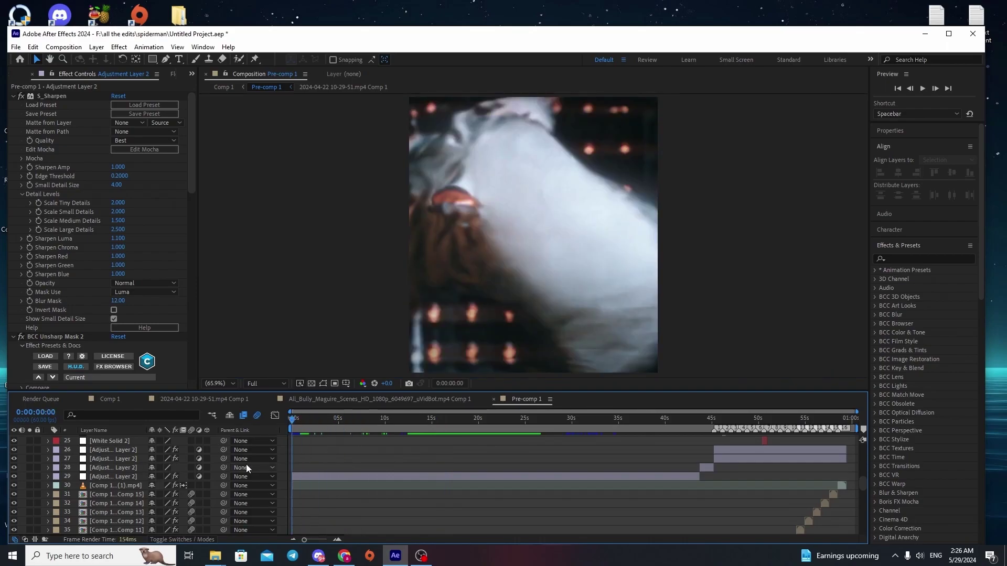
click(308, 476)
drag(187, 130, 172, 358)
click(57, 182)
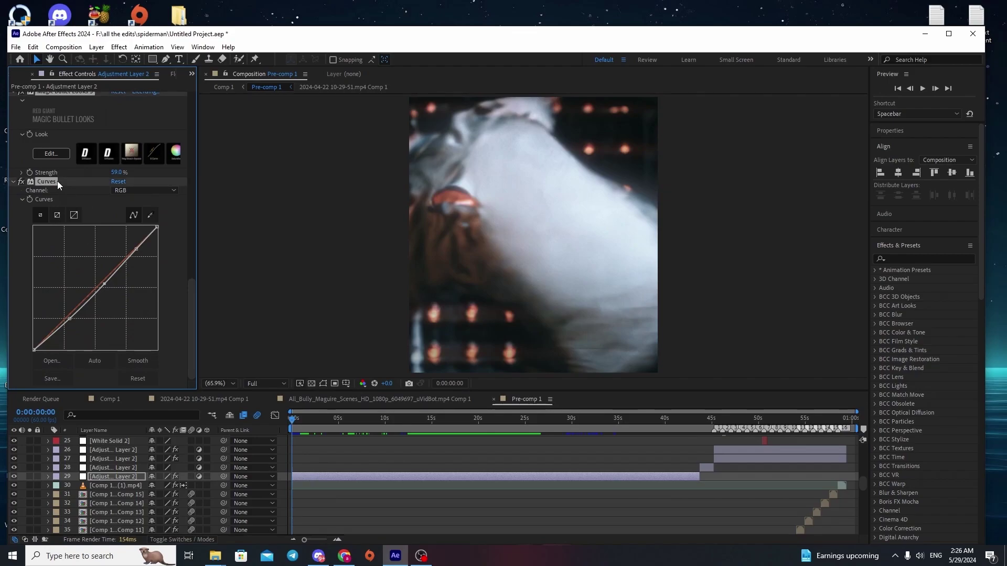
key(ctrl+shift+e)
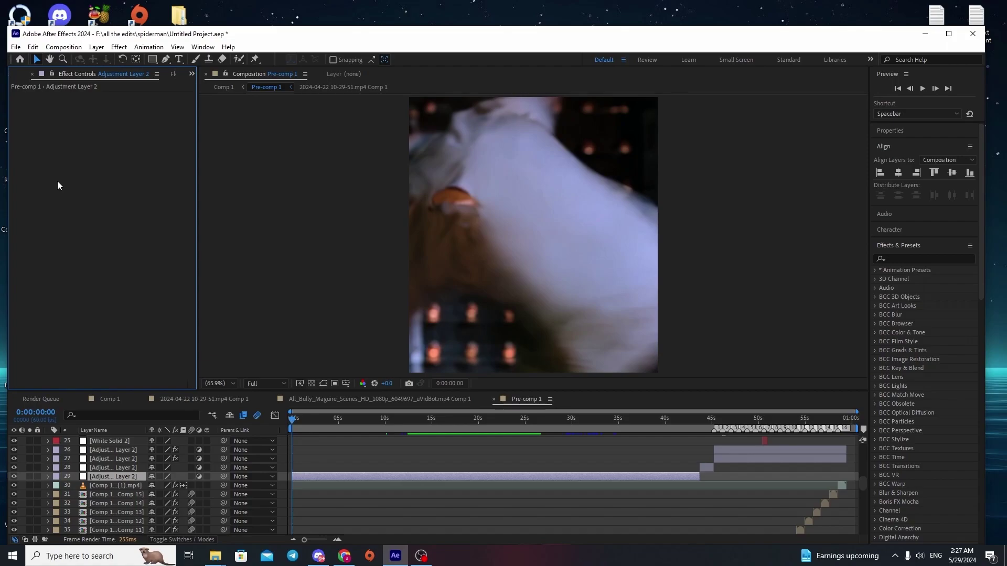
key(ctrl+space)
text(s)
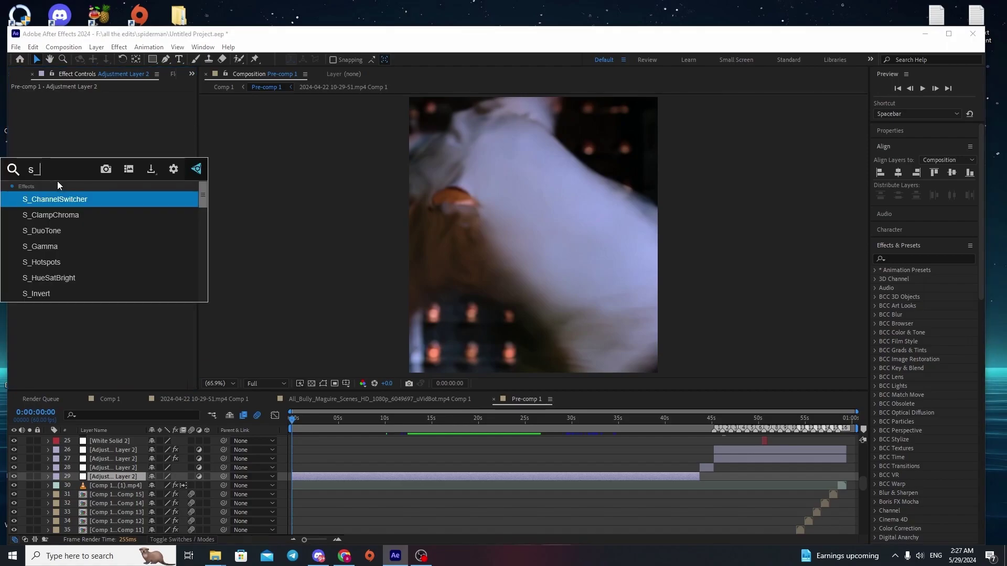
text(shar)
click(58, 196)
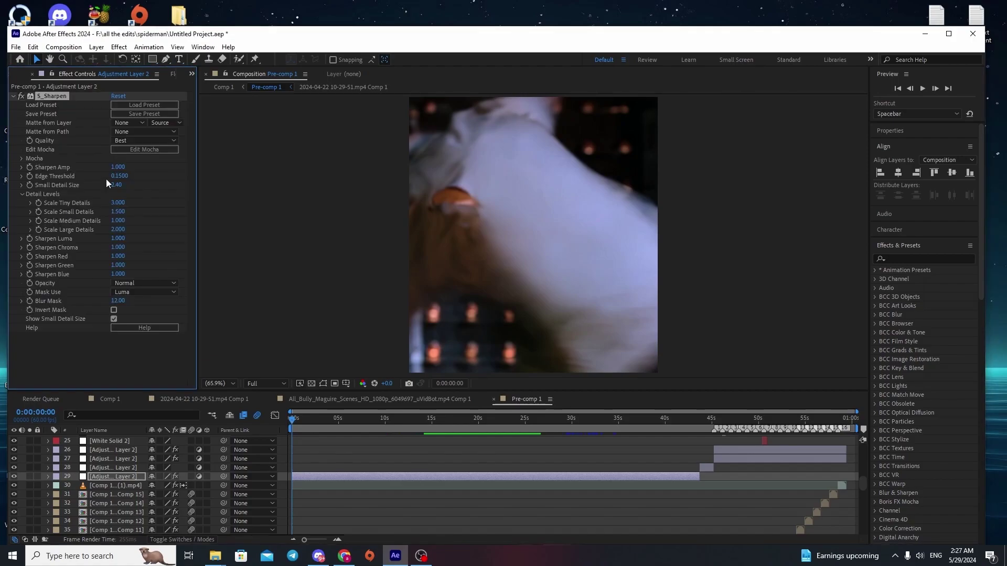
Set S_Sharpen Small Detail Size 4, Edge Threshold 0.2 and Scale Tiny Details 2.
click(118, 184)
text(4)
key(shift+Tab)
text(.2)
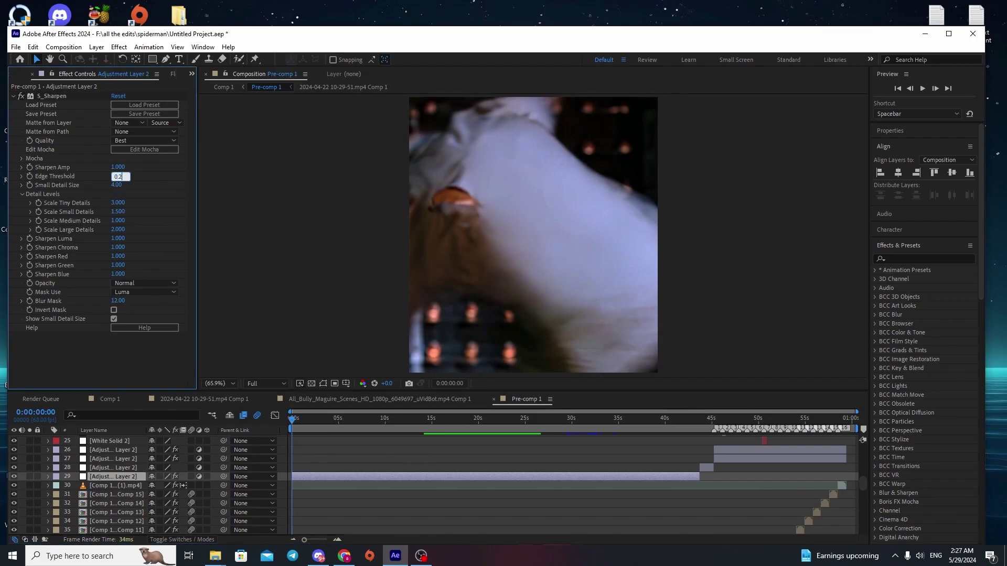
key(Tab)
key(Tab)
text(2)
Set the small, medium and large detail scales to 2, 1.5 and 2.5, and Sharpen Luma to 1.1.
key(Tab)
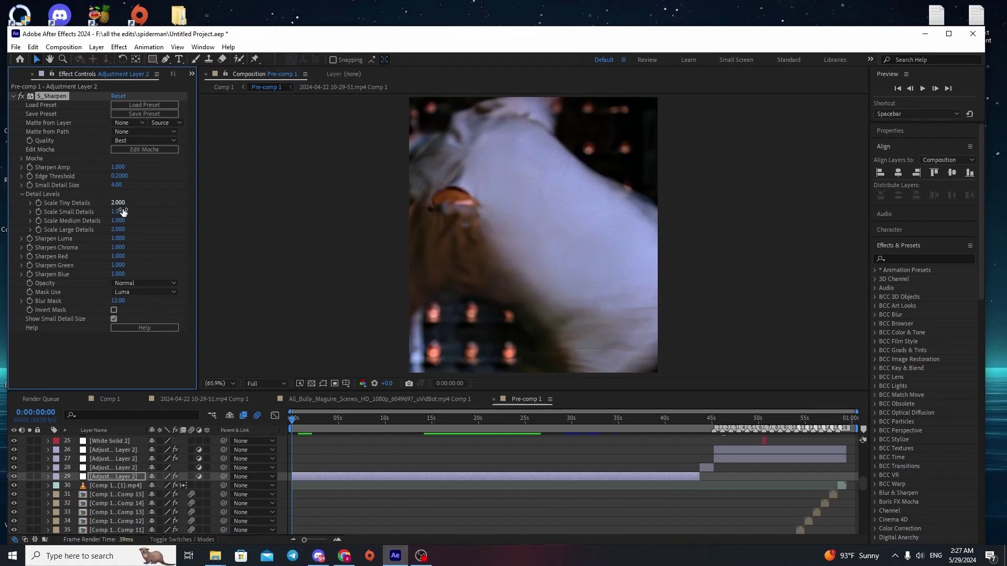
text(5)
text(2)
key(Tab)
text(0)
text(0.5)
text(.5)
key(Tab)
text(2)
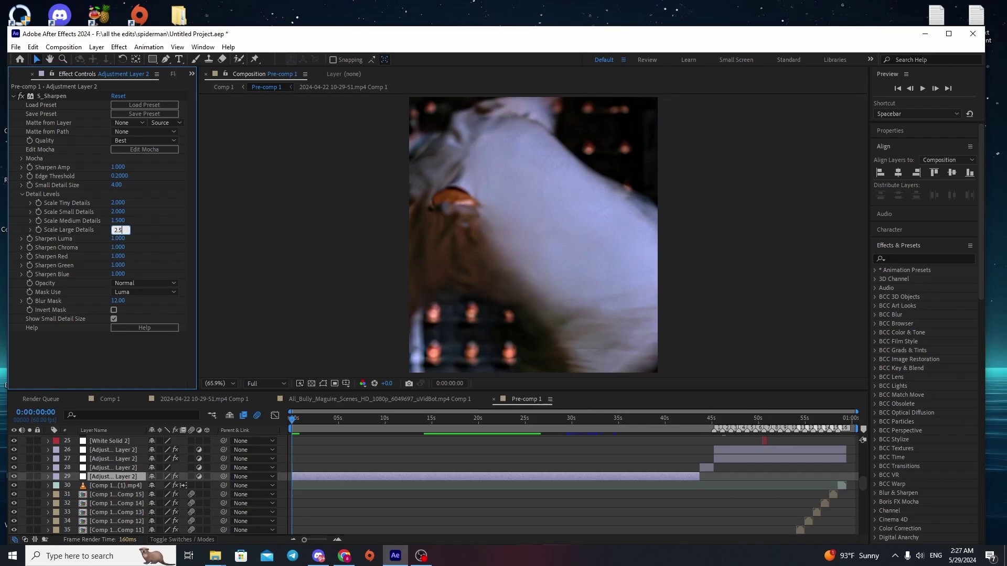
key(Tab)
text(1)
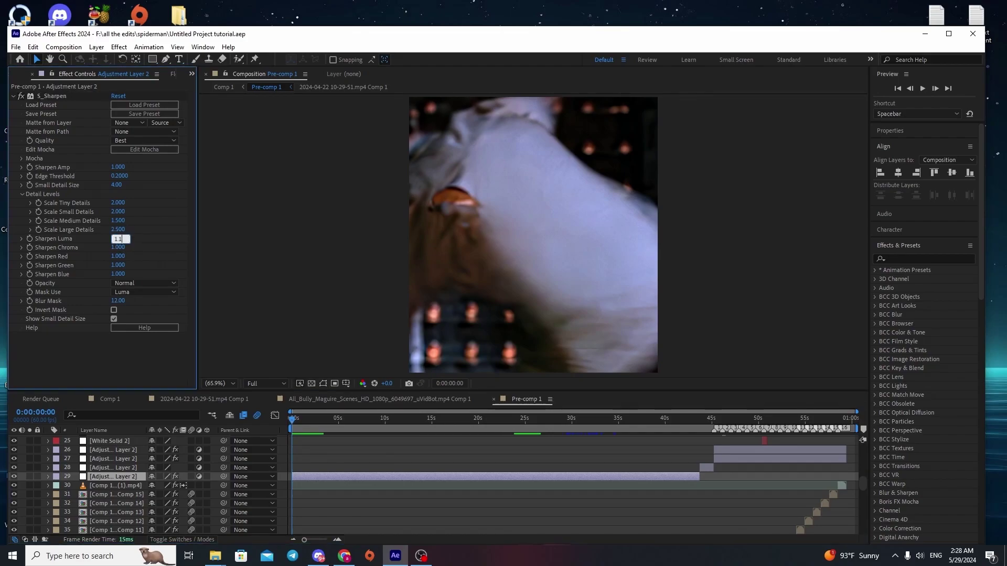
key(Return)
Add BCC Unsharp Mask via FX Console with Radius 45 and Amount 20, then save.
key(ctrl+space)
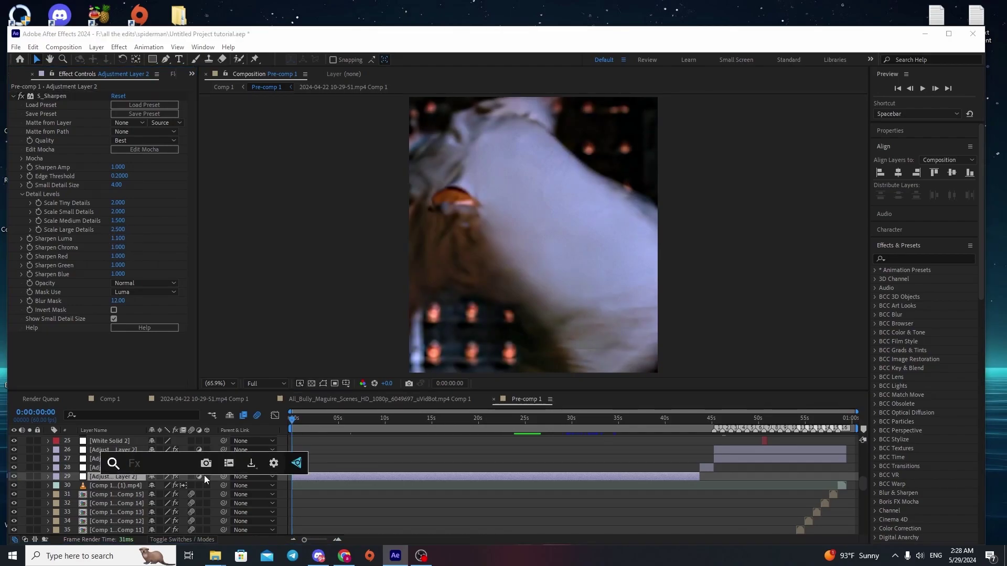
text(bc)
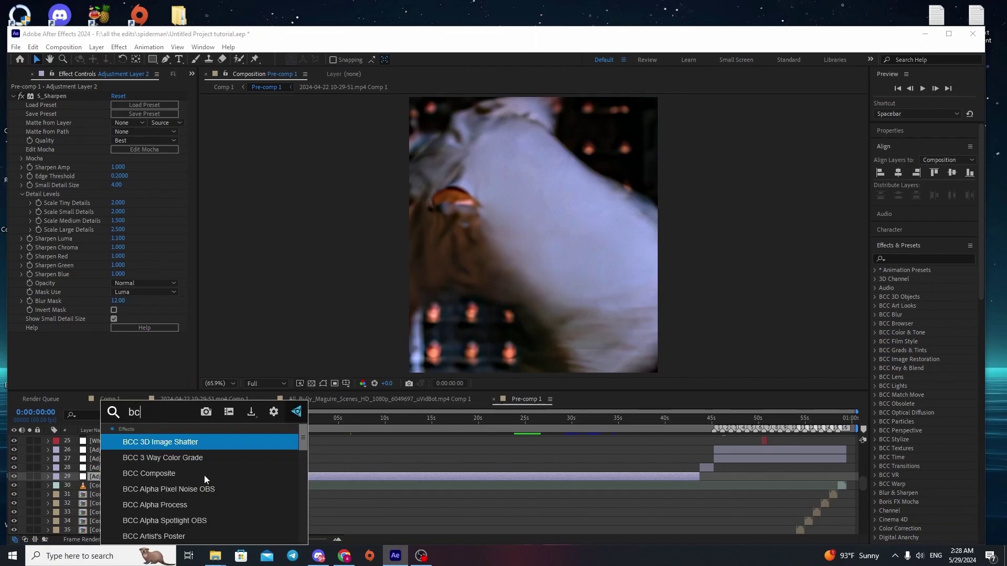
text(c uns)
key(Return)
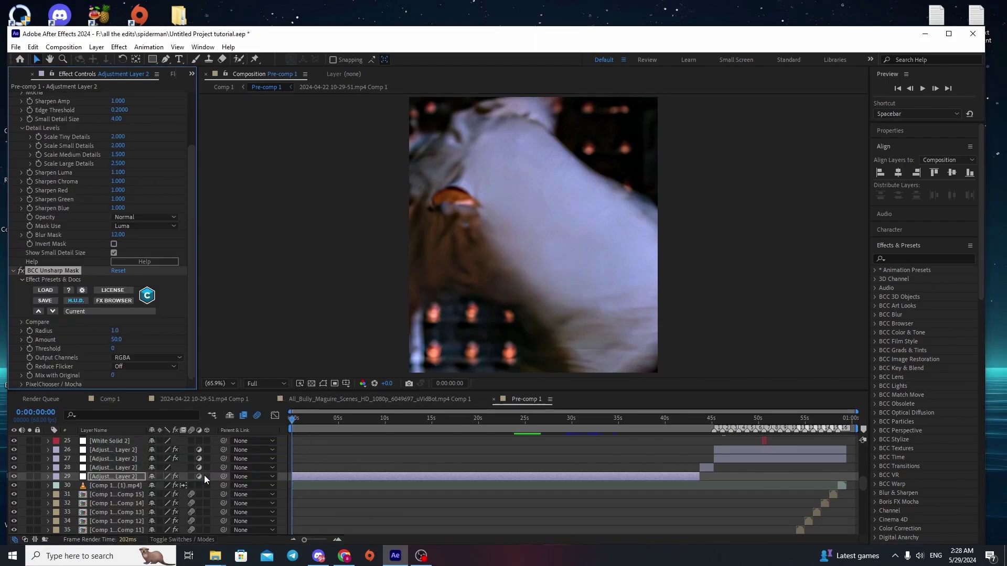
scroll(37, 266, down, 3)
drag(118, 332, 113, 332)
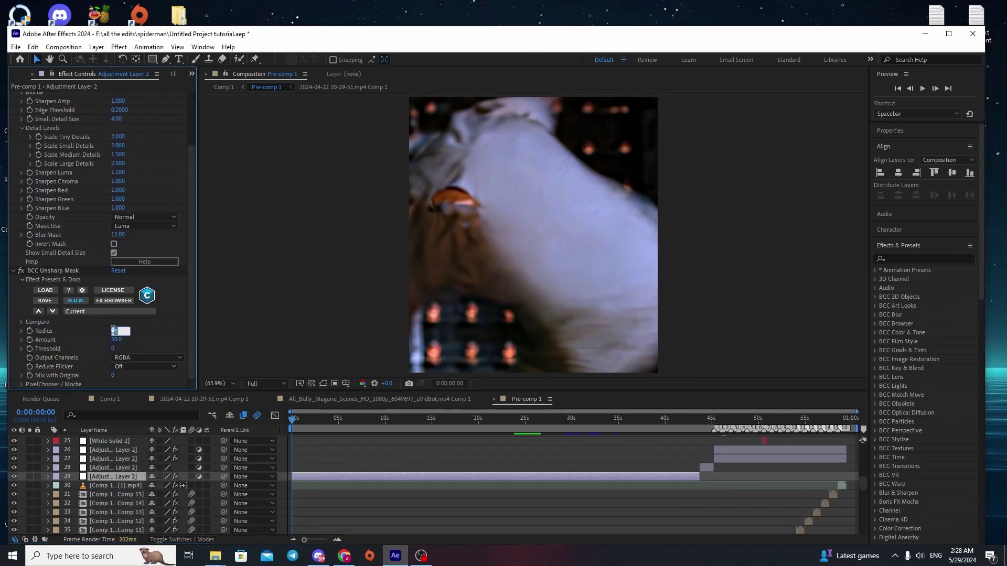
click(117, 339)
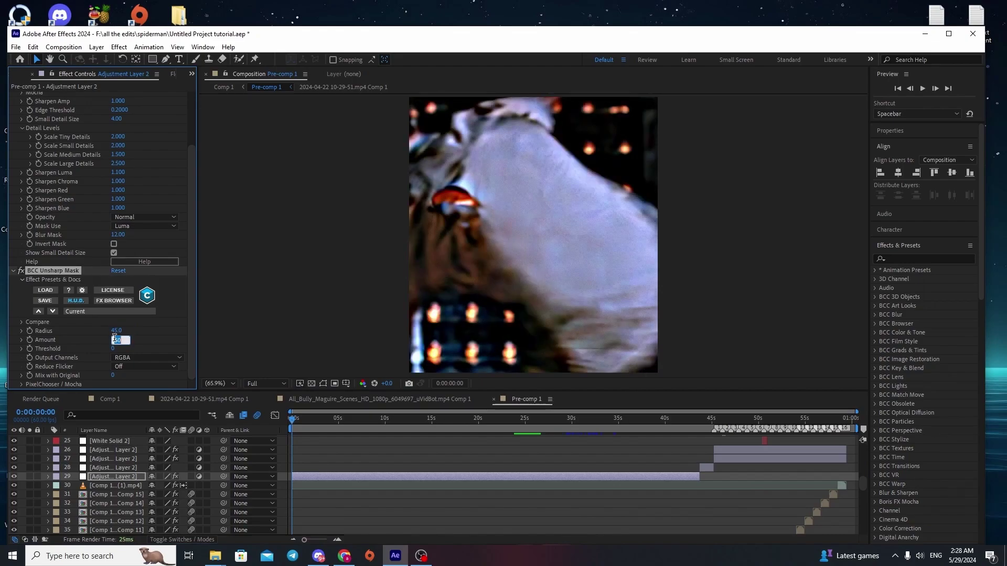
text(20.0)
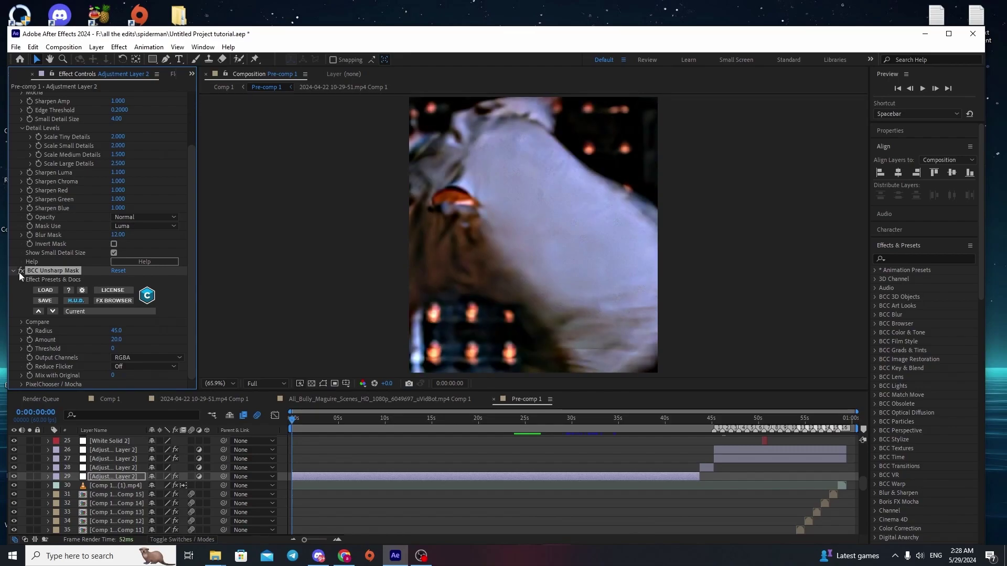
key(ctrl+s)
Lower the BCC Unsharp Mask Amount to 15.
click(117, 339)
text(15)
key(Return)
Add Magic Bullet Looks to the adjustment layer and raise its Strength to 100%.
key(ctrl+space)
text(magic bullet)
key(Return)
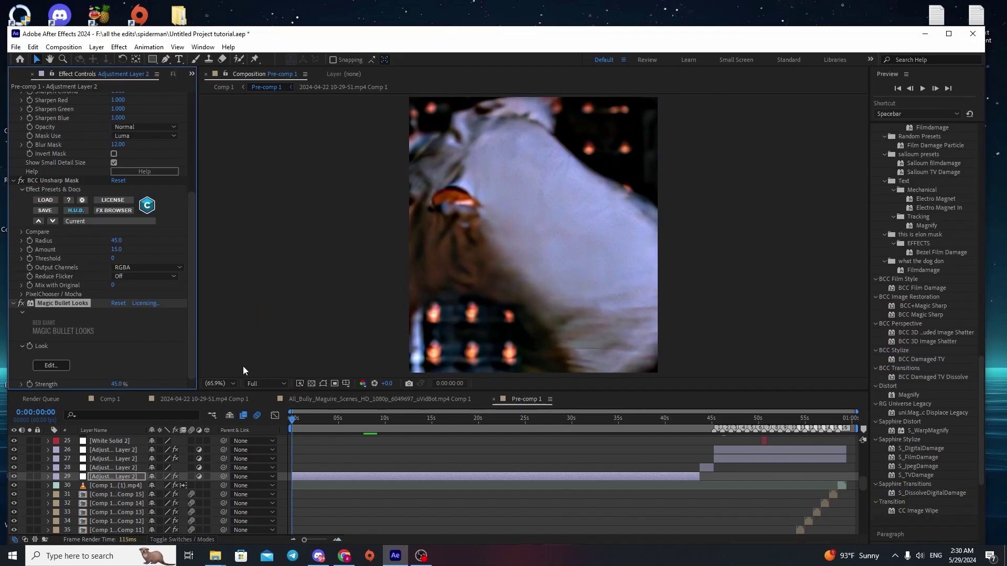
drag(121, 385, 147, 385)
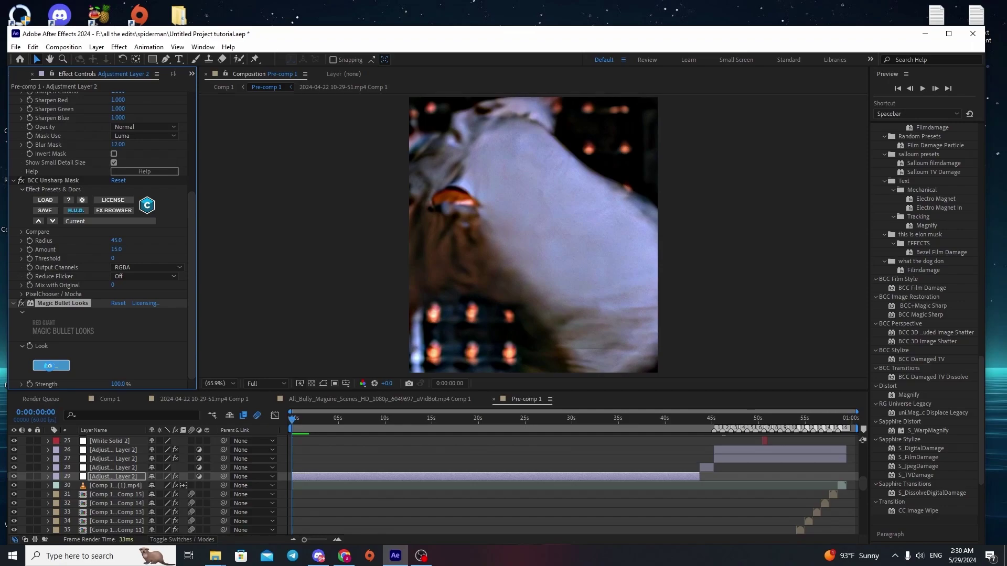
Open the Magic Bullet Looks editor and browse the tool chain to HSL Colors.
click(49, 365)
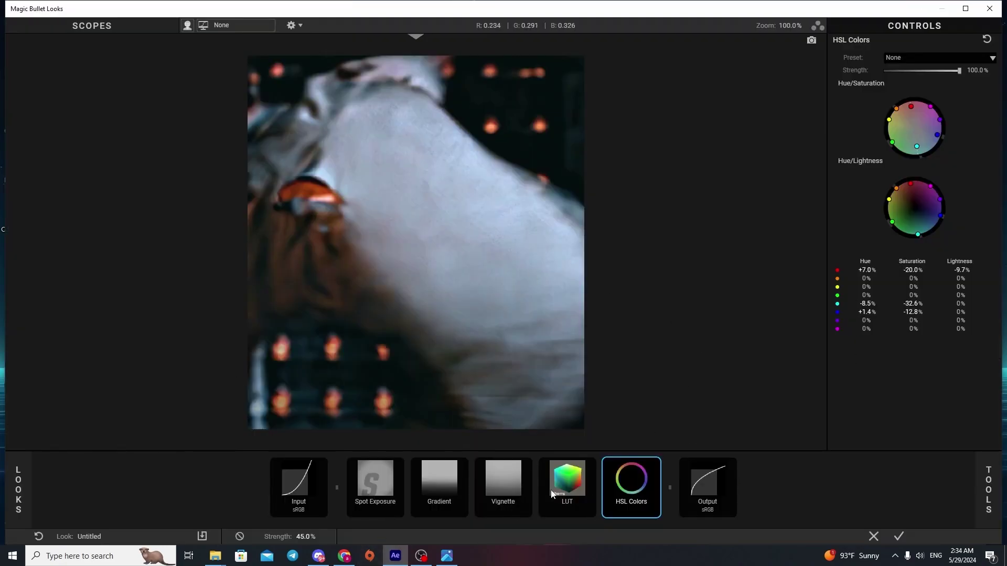
click(570, 511)
click(607, 512)
click(566, 504)
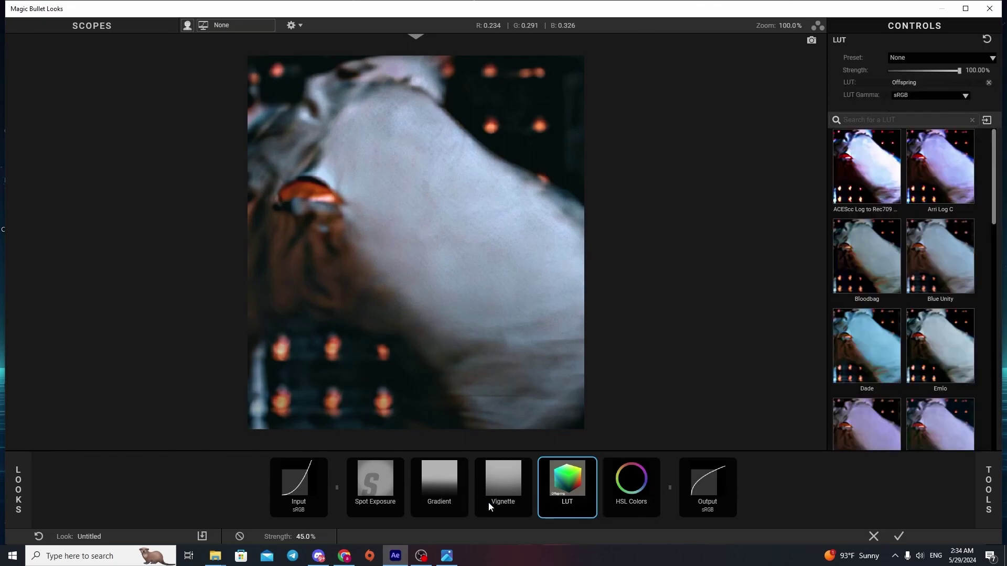
click(440, 496)
click(375, 495)
click(451, 494)
click(640, 492)
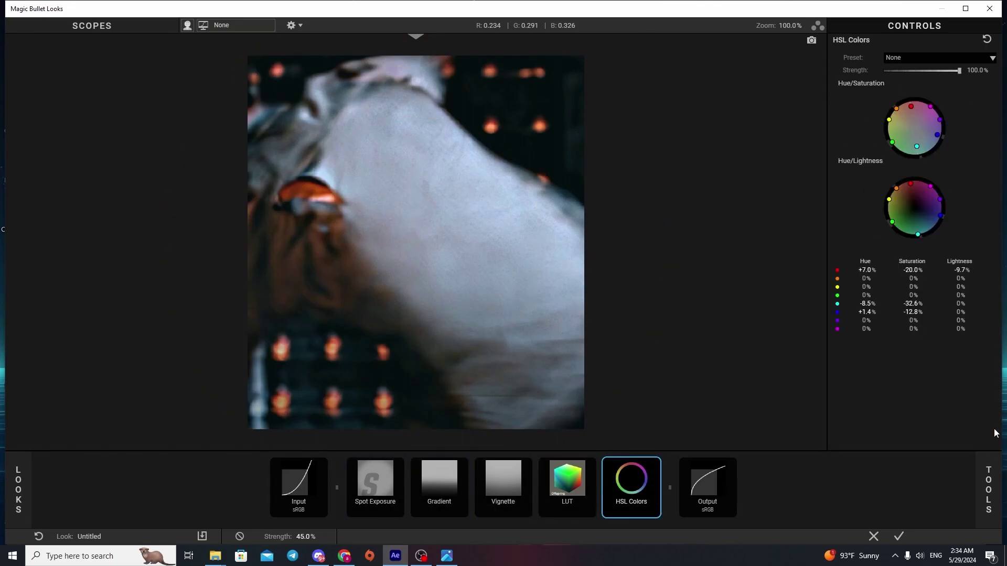
Reset HSL Colors, then set hues: red about +7%, cyan -8.5%, blue +1.4%.
click(986, 39)
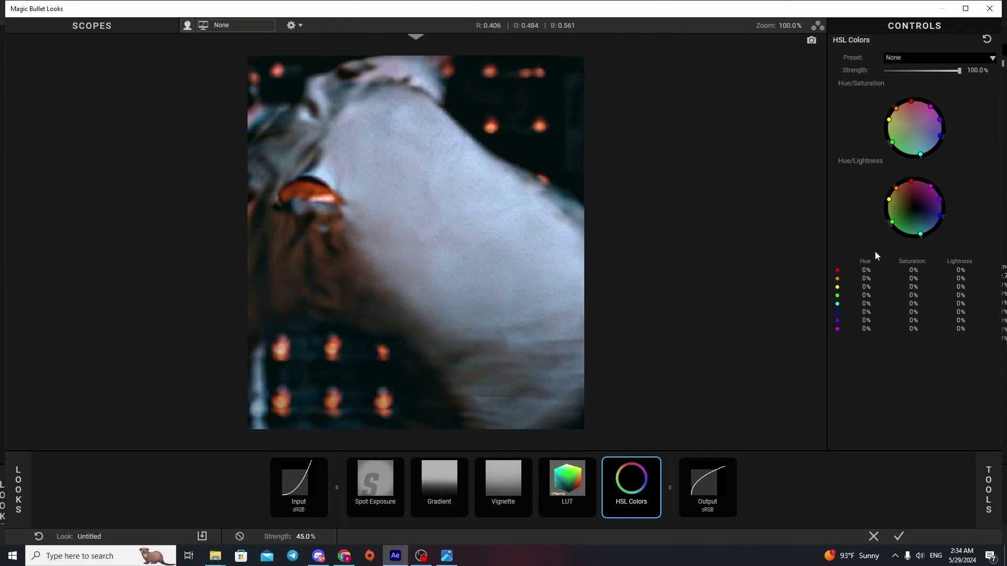
drag(866, 270, 872, 270)
drag(867, 270, 868, 271)
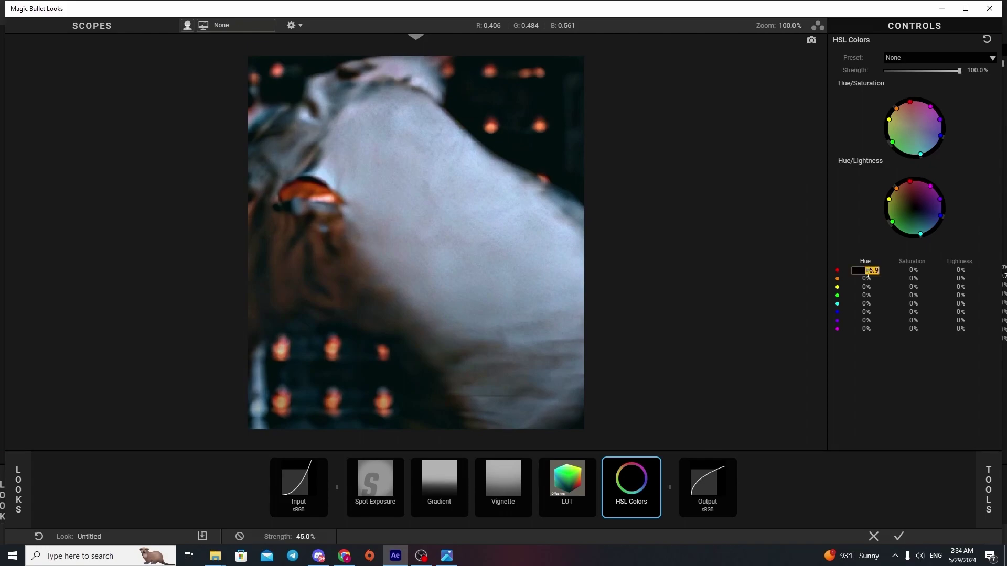
click(867, 304)
text(8.5)
key(Return)
click(866, 313)
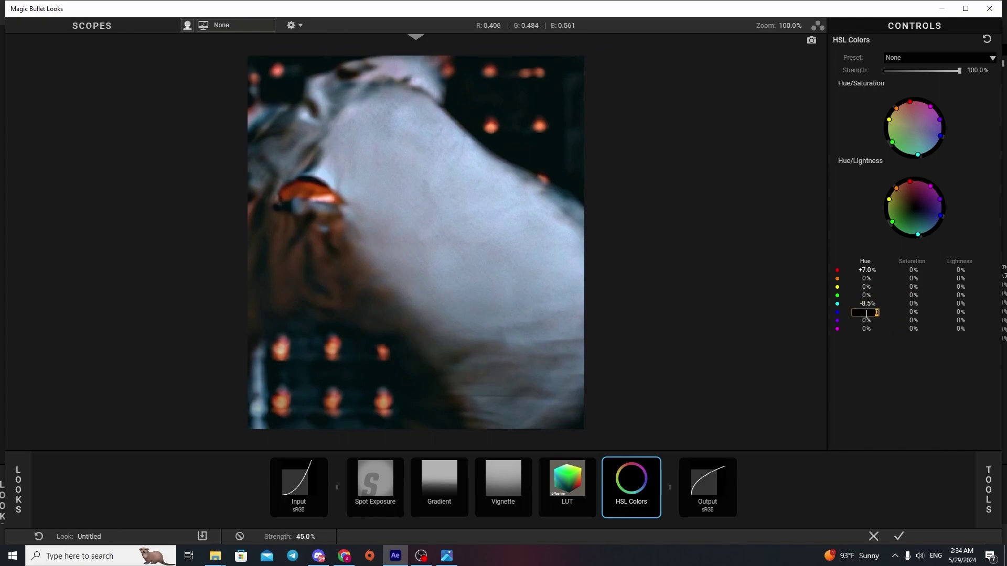
text(.4)
key(Return)
Desaturate red to -20%, cyan to -32.6%, and reduce blue saturation.
click(913, 271)
text(20)
key(Return)
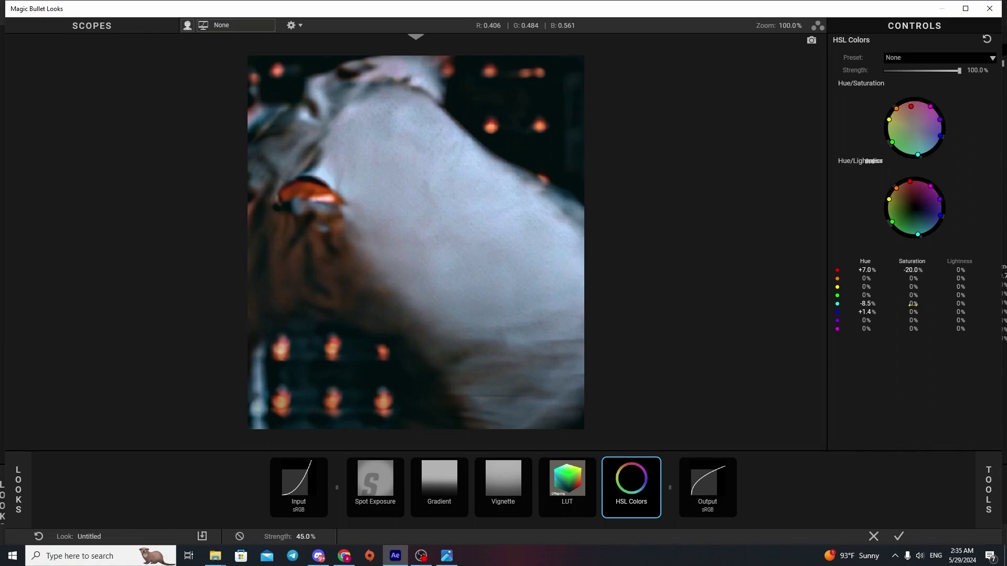
click(913, 304)
text(.6)
key(Return)
click(912, 313)
text(-1)
text(2.8)
key(Return)
Darken the red lightness to -9.
click(960, 270)
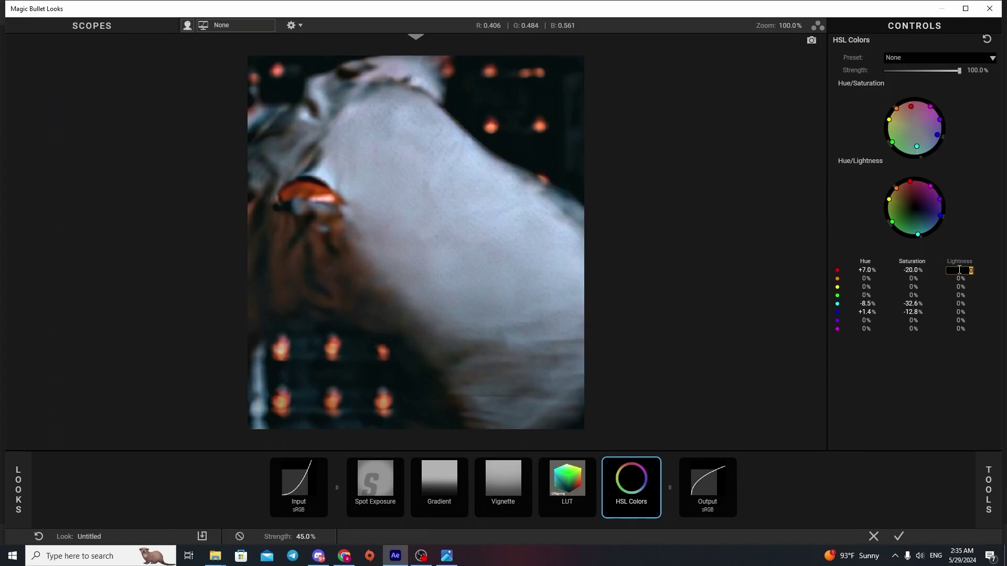
text(-9.7)
key(Return)
click(577, 501)
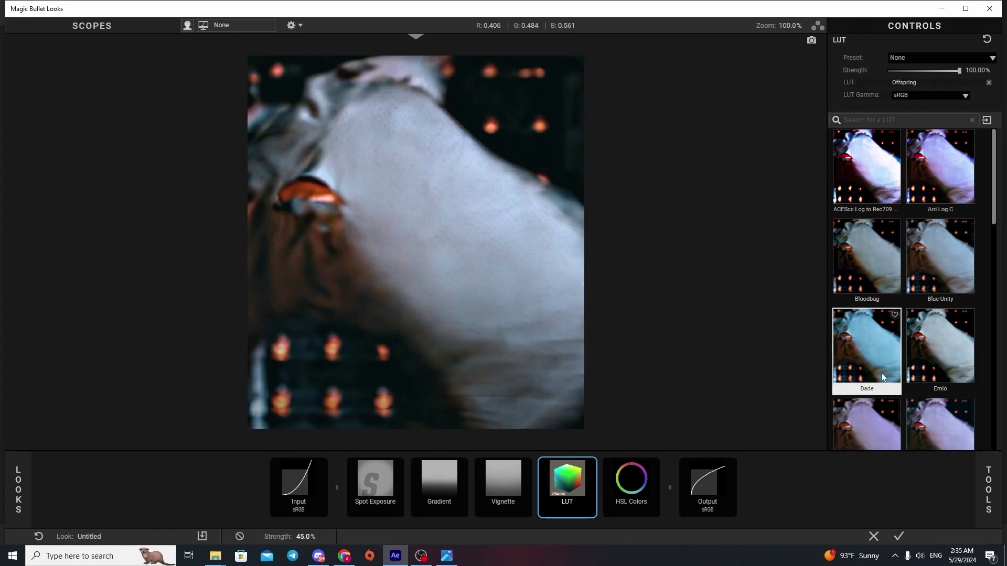
Reset the LUT, reapply Offspring, and lower its Strength to about 85.7%.
click(987, 39)
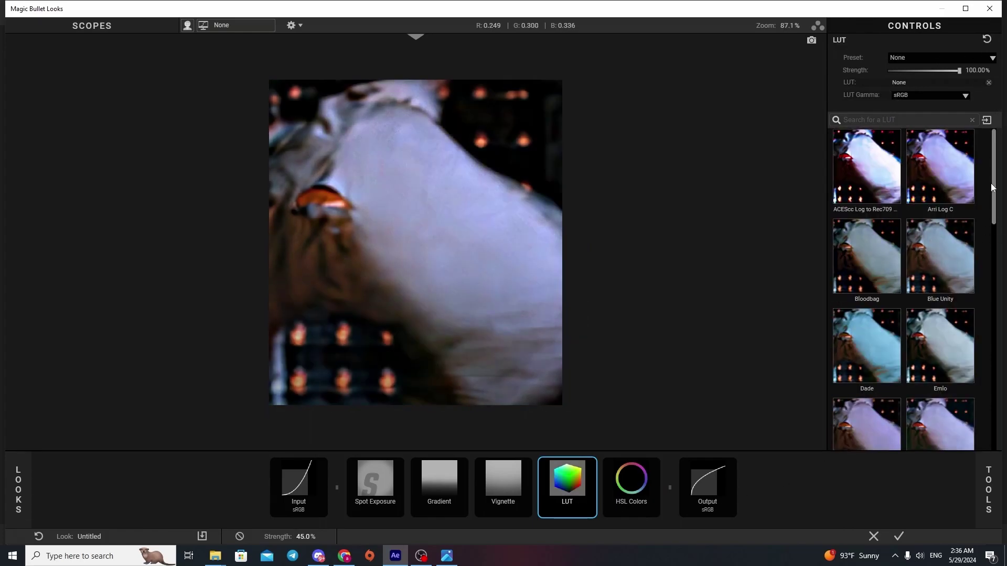
drag(993, 196, 993, 278)
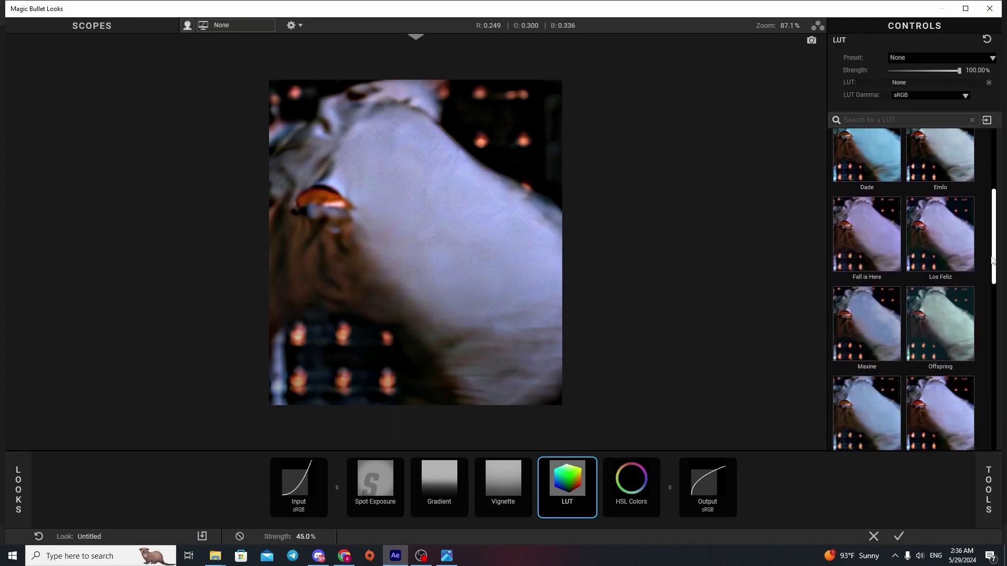
click(939, 257)
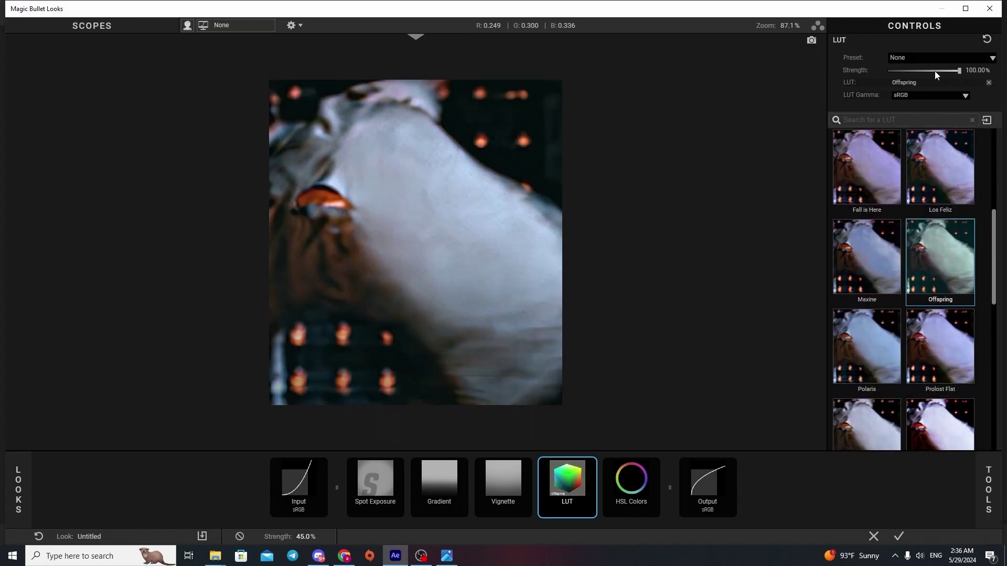
drag(959, 70, 878, 78)
mouse_move(943, 72)
mouse_down()
mouse_move(931, 75)
mouse_move(949, 77)
mouse_up()
Move the vignette centre up to Y -50.8 and enlarge its radius to 1.85.
click(505, 505)
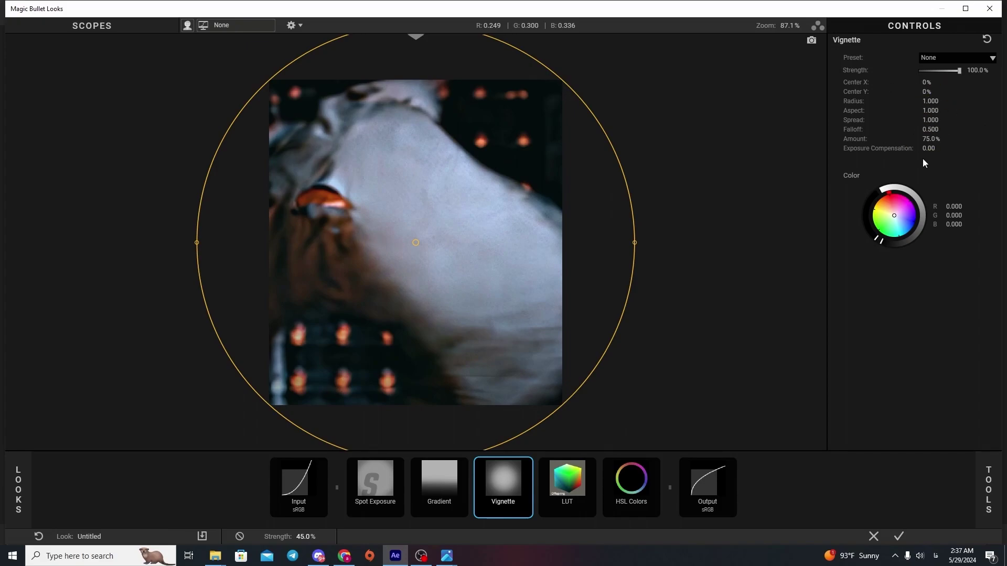
click(929, 92)
text(8)
key(Return)
click(928, 101)
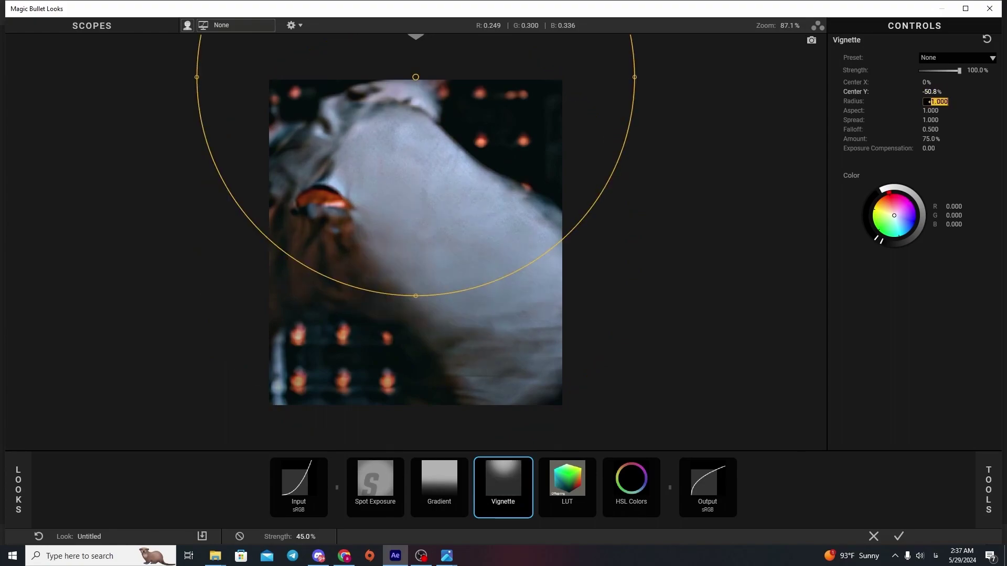
text(1.85)
key(Return)
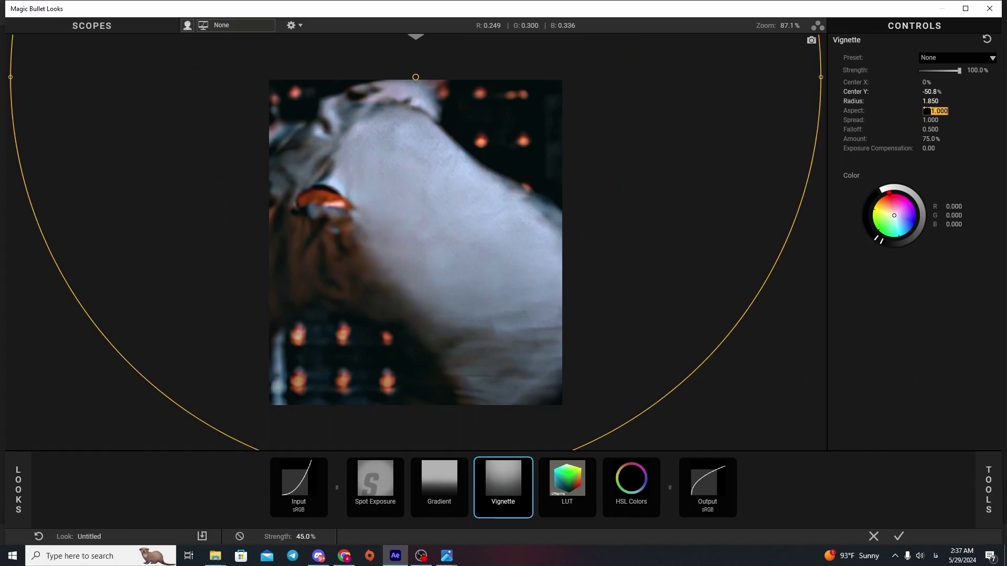
Set the vignette aspect to 2.065 and spread to 0.96.
click(928, 109)
double_click(928, 108)
text(2.65)
key(Return)
double_click(936, 109)
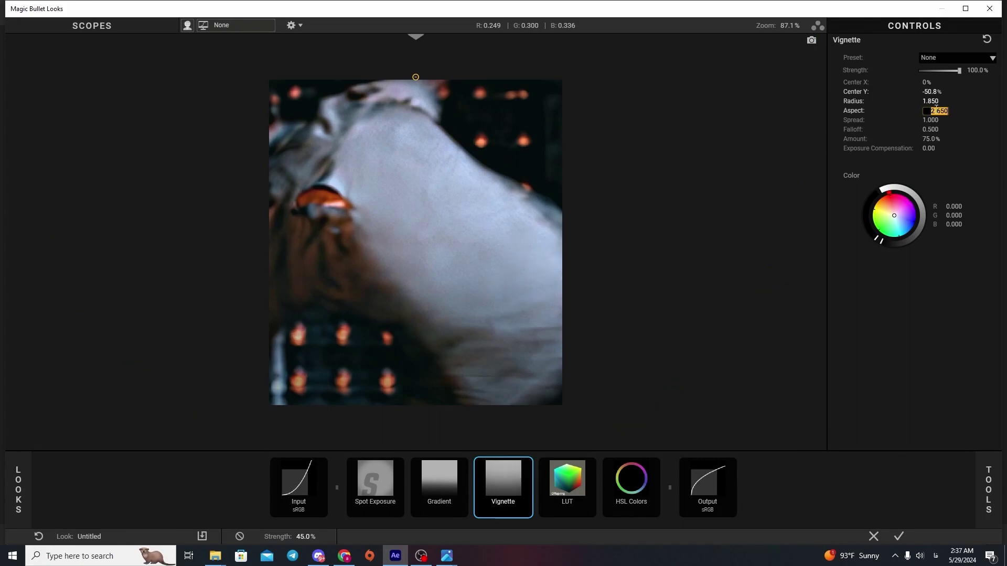
text(2.065)
key(Return)
double_click(930, 120)
text(0.96)
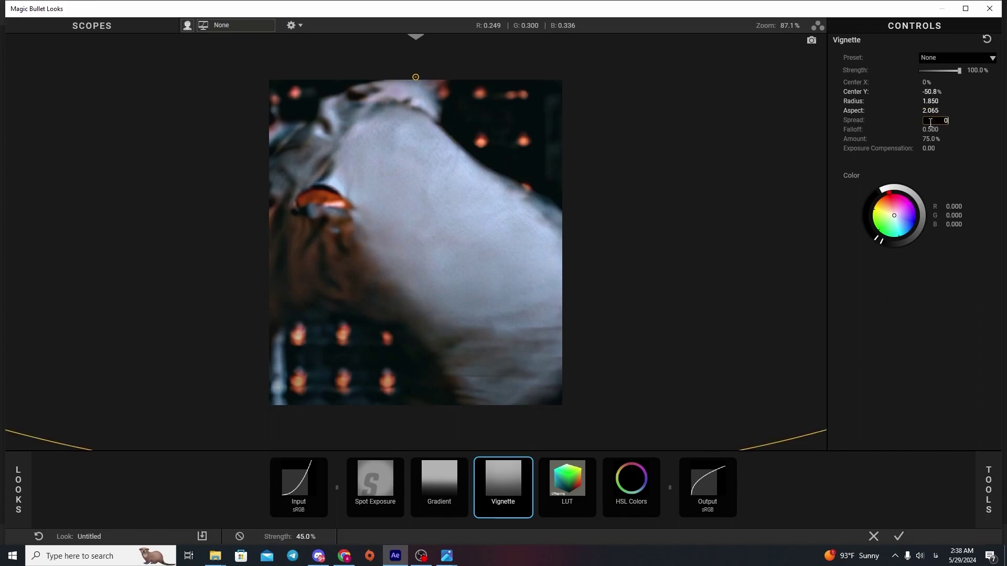
key(Return)
Set vignette falloff 0.45 and amount 69%, and slightly adjust its colour.
double_click(938, 130)
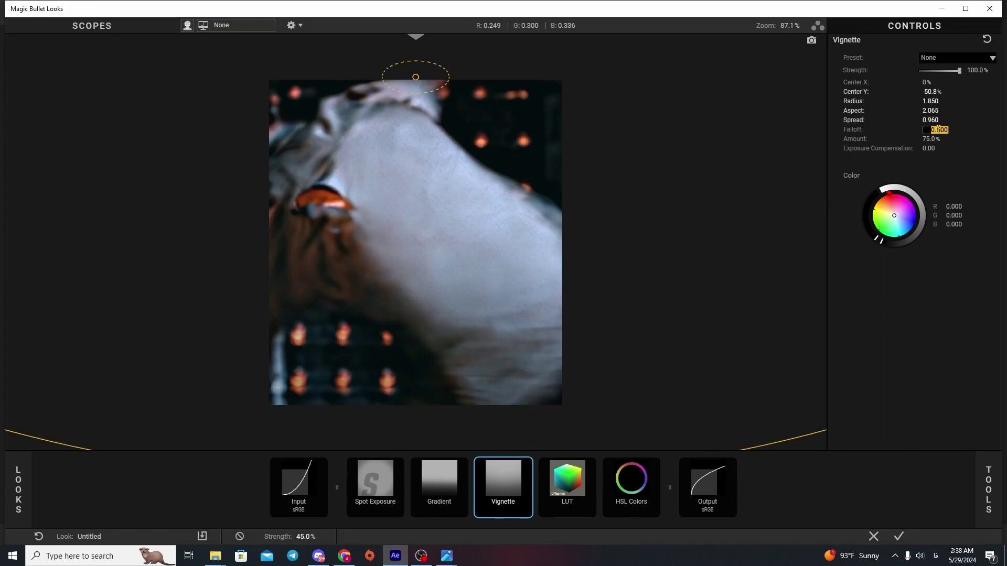
text(0.45)
key(Return)
double_click(934, 139)
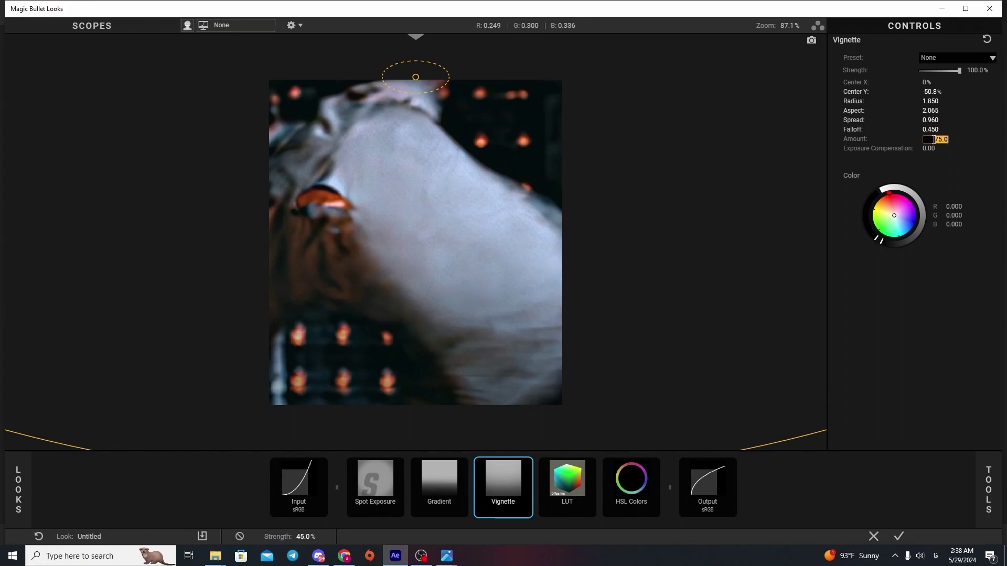
text(69)
key(Return)
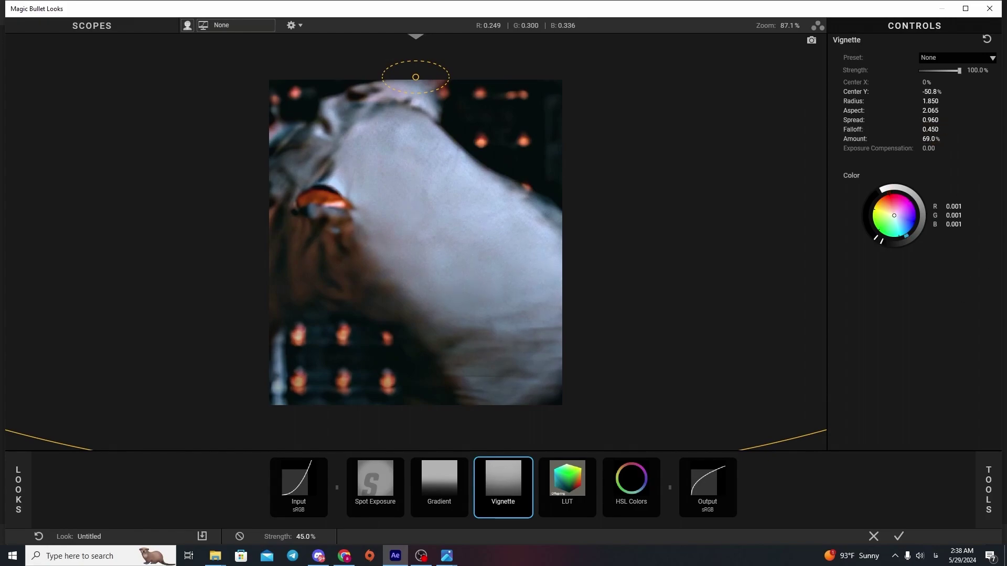
drag(909, 234, 902, 238)
Reset the Gradient and set X1 -1, Y1 86.9 and X2 0.7.
click(416, 480)
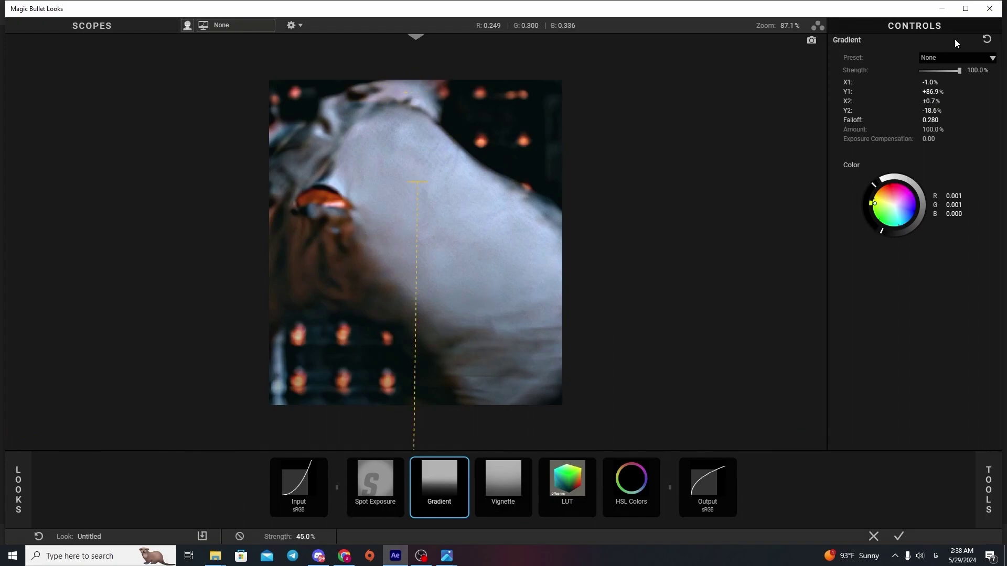
click(987, 39)
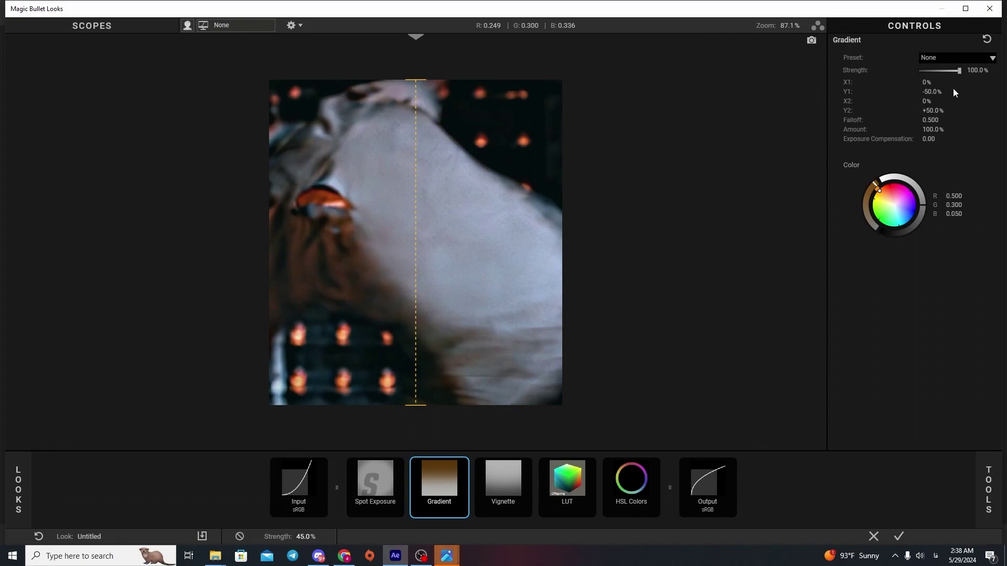
click(932, 81)
text(-1)
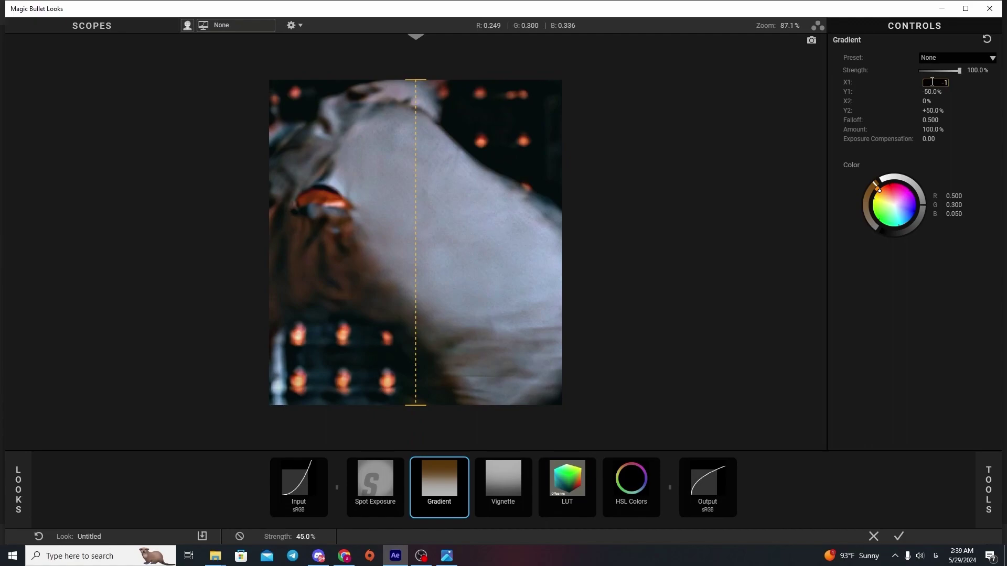
key(Return)
click(935, 92)
text(86.9)
key(Return)
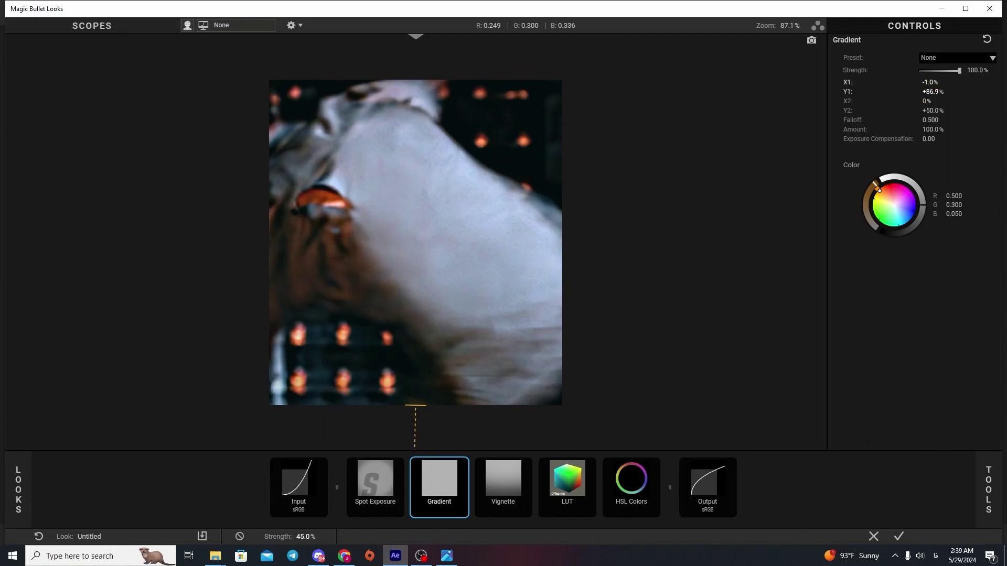
click(926, 101)
text(0.7)
key(Return)
Set gradient Y2 -18.6 and falloff 0.28, and tint it olive green.
click(933, 111)
text(-1)
text(8.6)
key(Return)
click(932, 120)
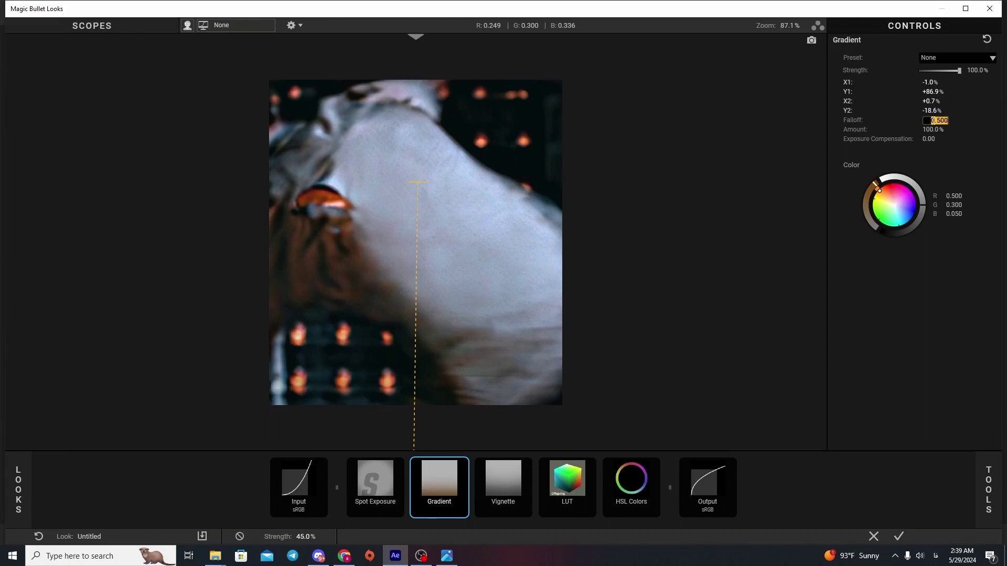
text(0.28)
key(Return)
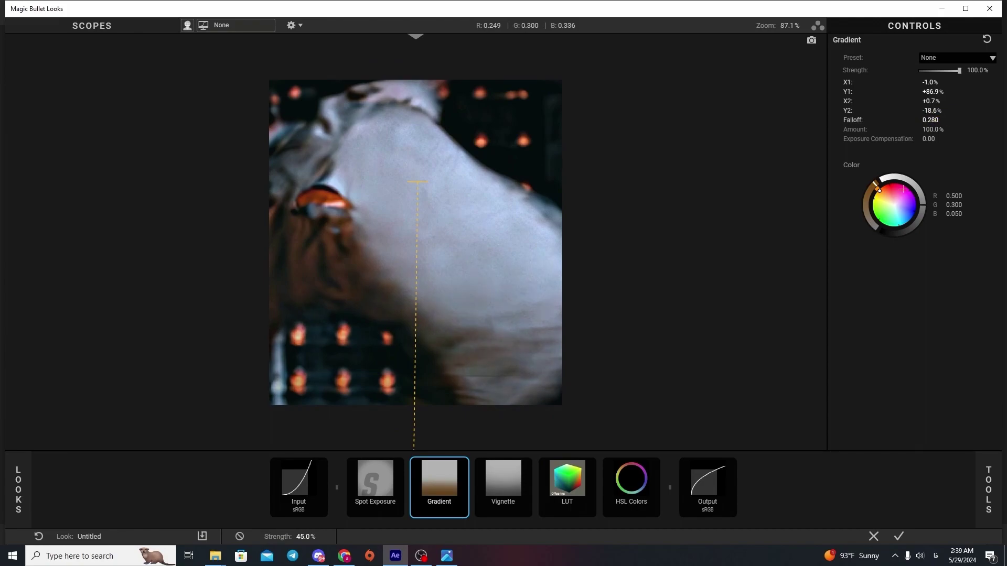
drag(879, 190, 880, 203)
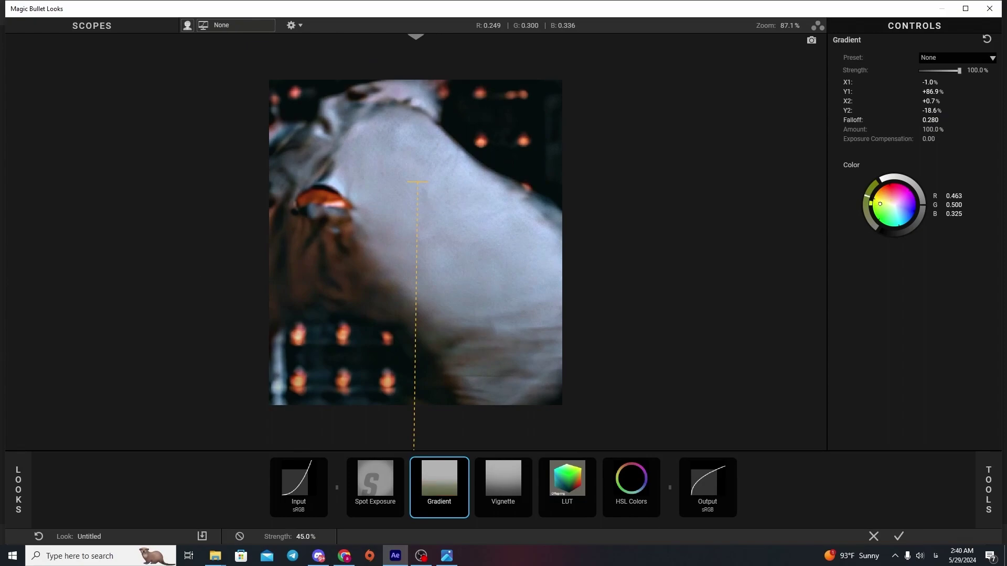
drag(873, 195, 872, 187)
Reset Spot Exposure to +0.5 stops and apply the finished look back in After Effects.
click(393, 490)
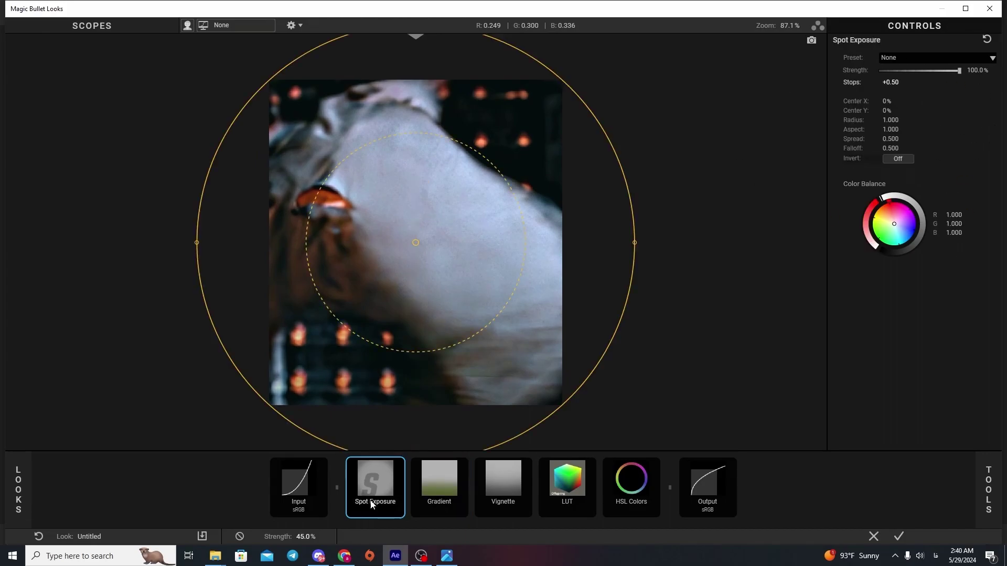
click(986, 39)
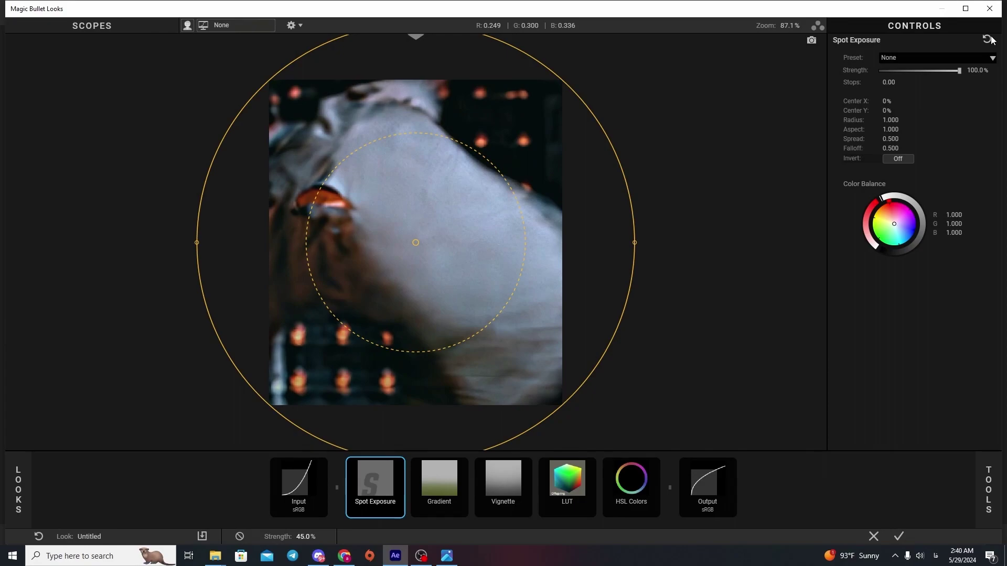
click(887, 82)
text(0.5)
key(Return)
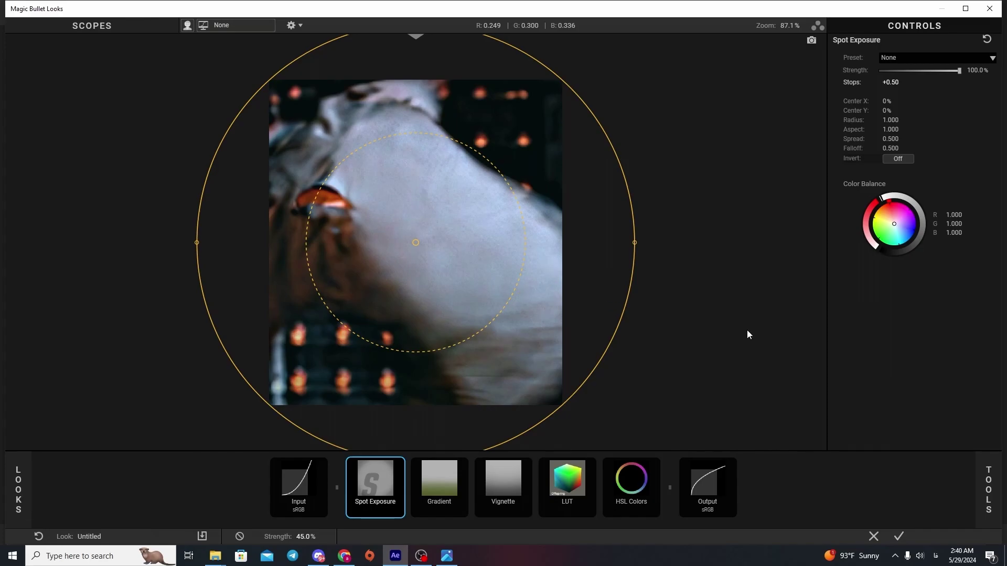
click(897, 537)
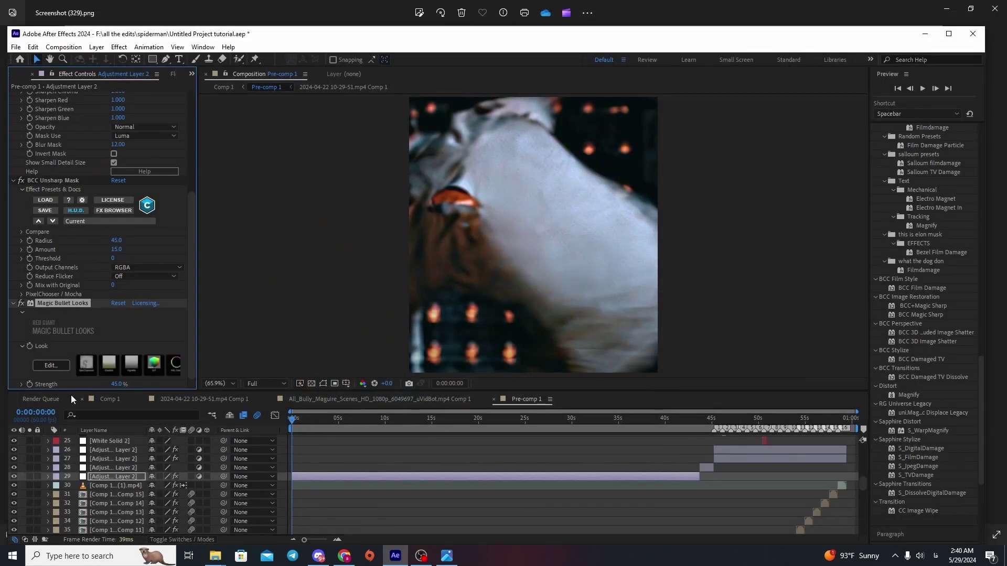
Toggle the adjustment layer for a before/after comparison, then move to frame 0:00:04:23.
click(14, 477)
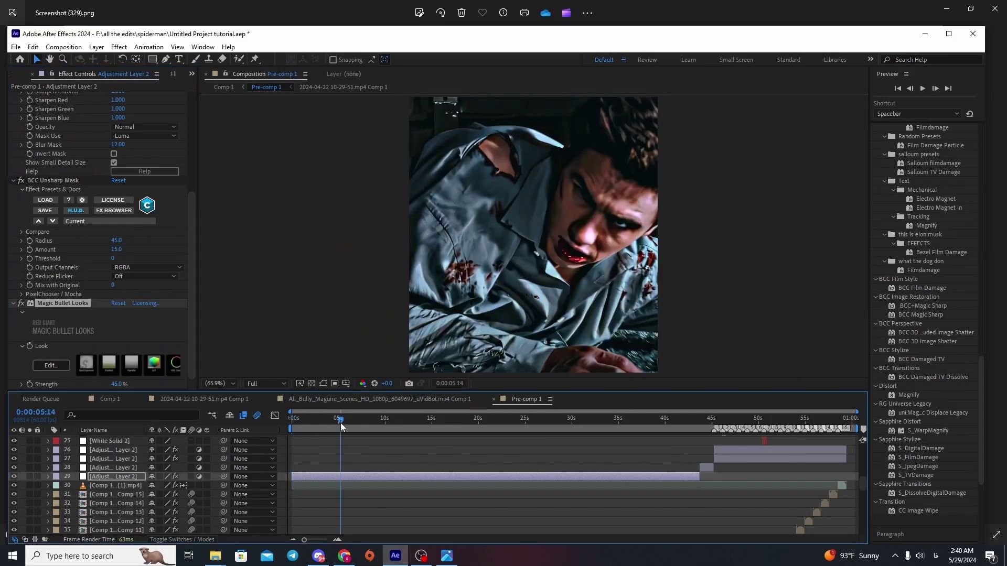
drag(312, 431, 387, 429)
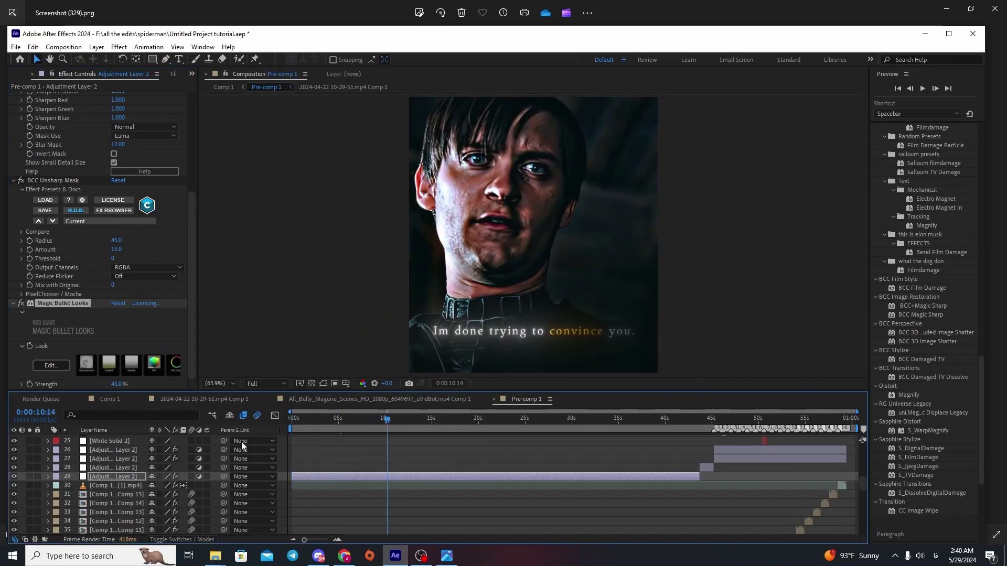
click(14, 476)
click(14, 476)
click(14, 477)
click(14, 477)
click(15, 477)
click(332, 418)
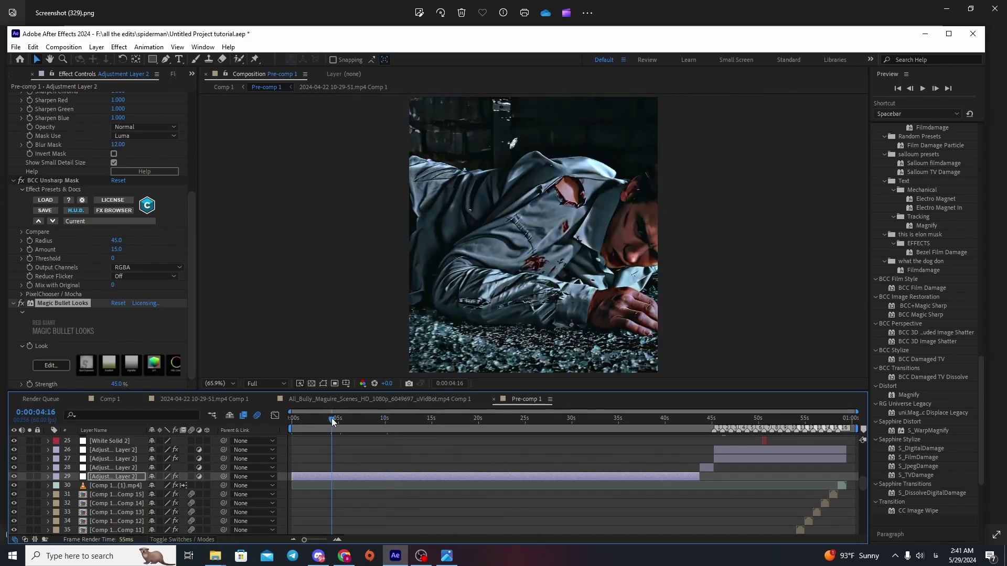
drag(331, 417, 332, 417)
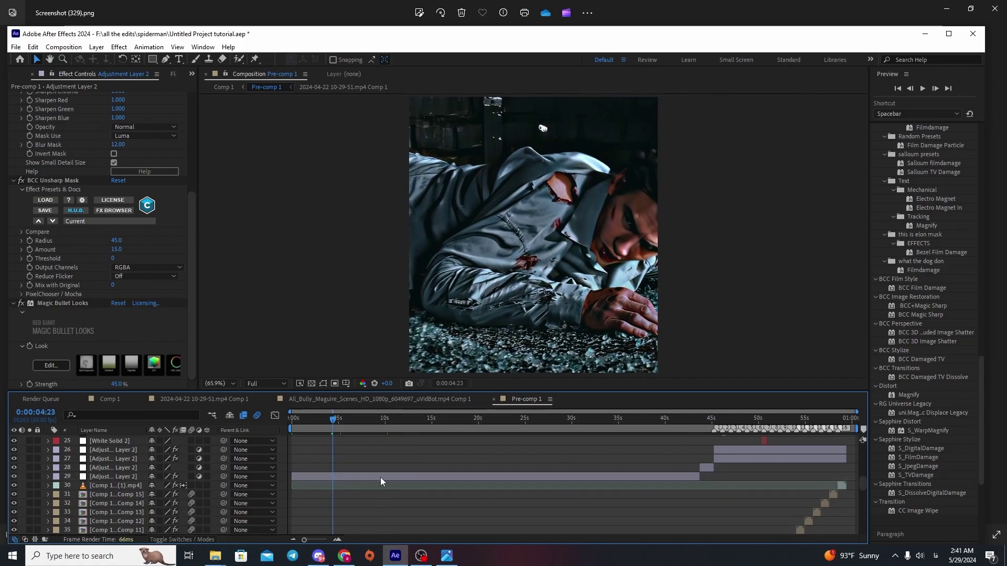
Add a second Looks effect to the adjustment layer via effect search and save the project.
key(ctrl+space)
text(مخخن)
key(BackSpace)
key(BackSpace)
key(alt+shift)
key(BackSpace)
key(BackSpace)
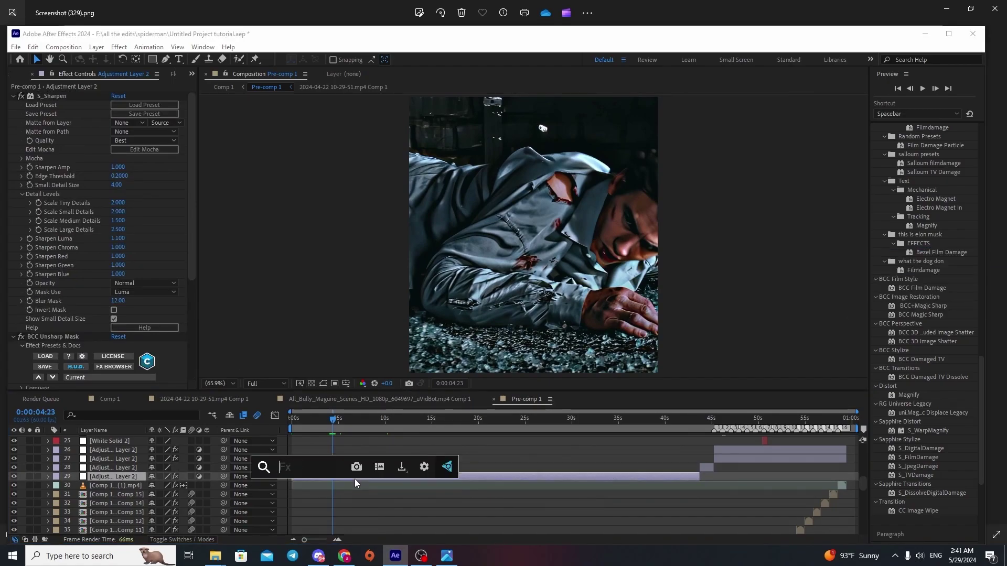
text(looks)
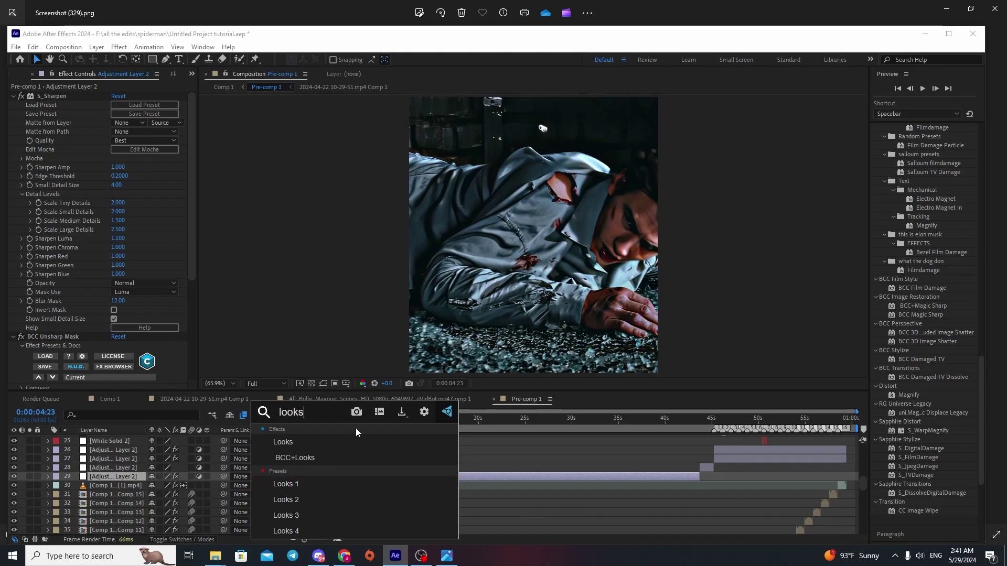
click(356, 442)
key(ctrl+s)
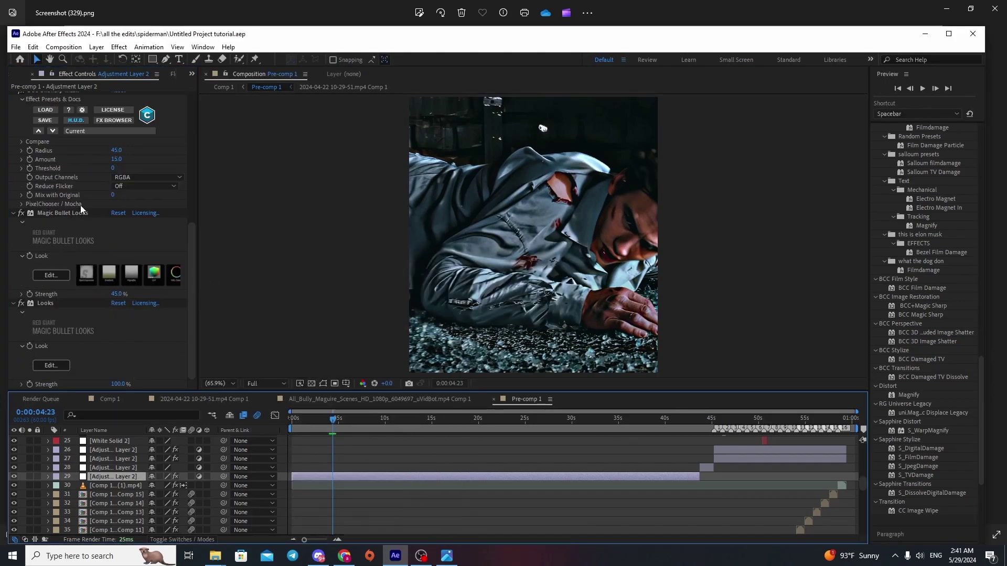
Set the first Magic Bullet Looks strength to 45% and open the new Looks for editing.
click(52, 214)
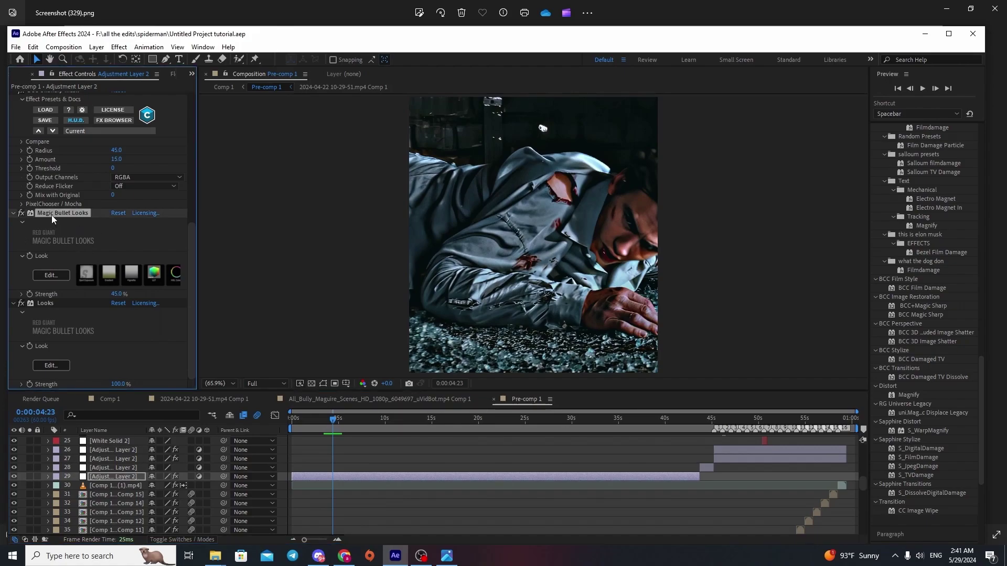
click(74, 297)
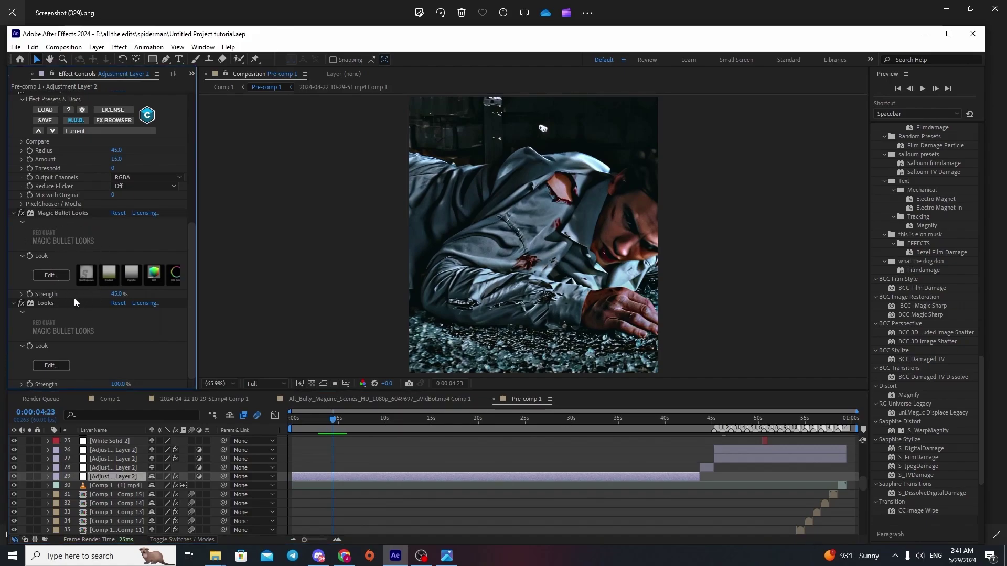
click(120, 294)
text(10)
key(BackSpace)
key(BackSpace)
key(BackSpace)
text(45)
key(Return)
click(55, 366)
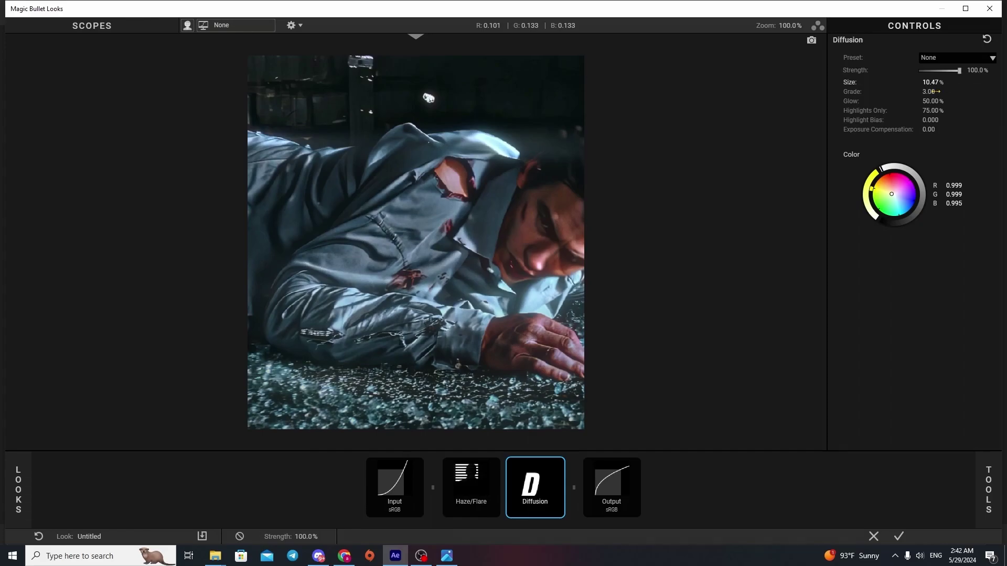
Set the diffusion size to 10.47 and tint its glow yellow-green.
click(926, 83)
key(BackSpace)
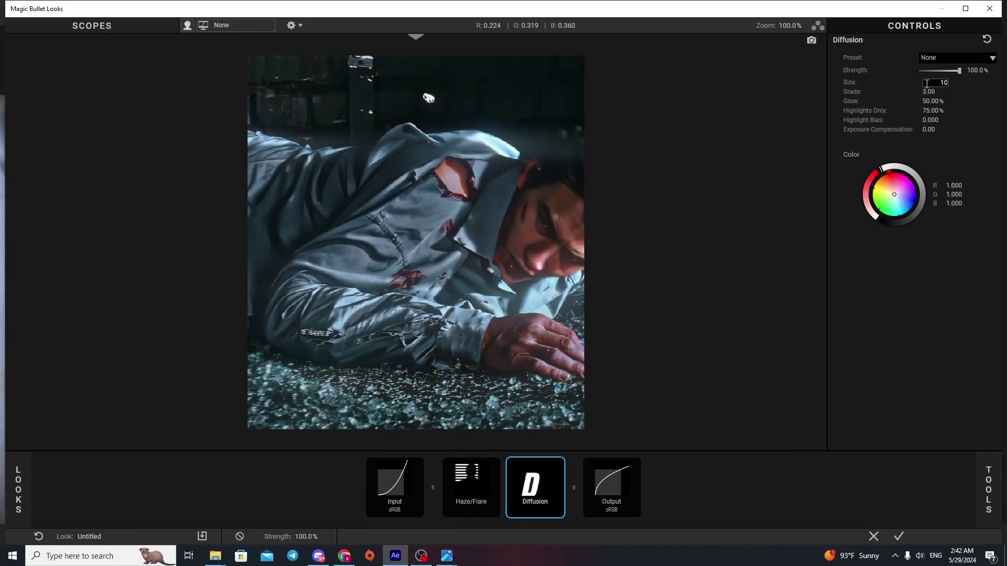
key(BackSpace)
text(47)
key(Return)
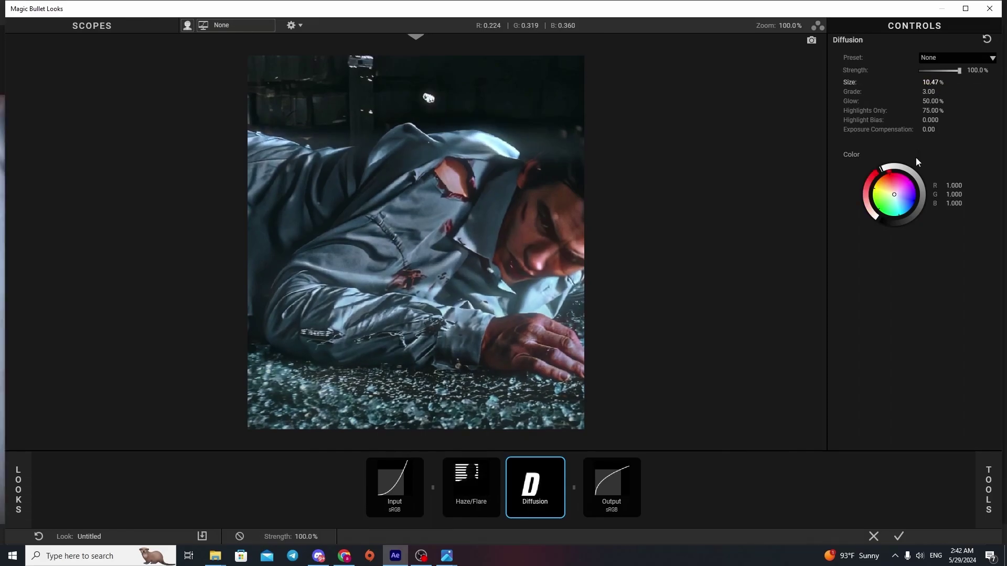
mouse_move(889, 172)
mouse_down()
mouse_move(871, 188)
mouse_move(890, 191)
mouse_up()
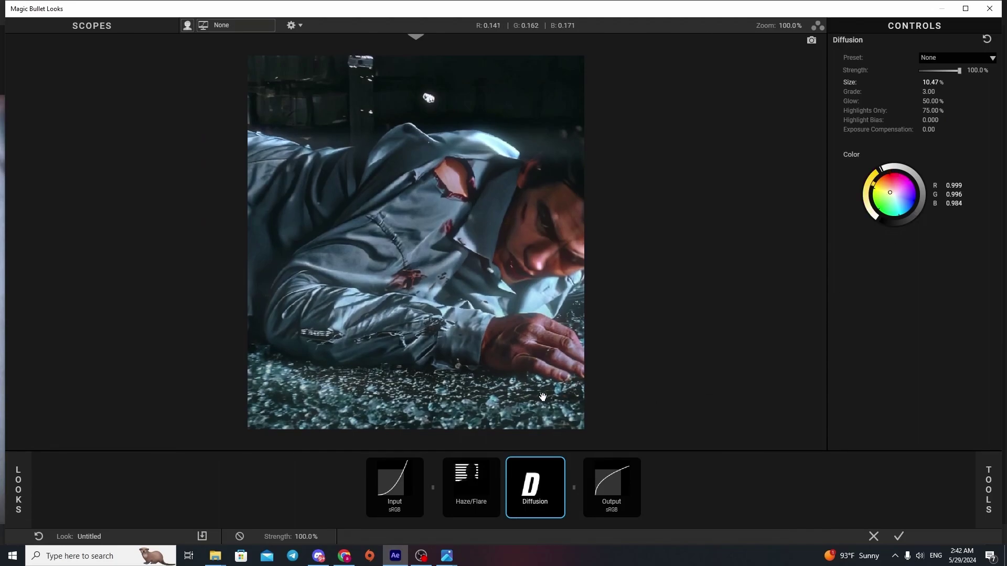
Reset Haze/Flare with reflection on, then set spillage 91.7% and softness 16%.
click(471, 511)
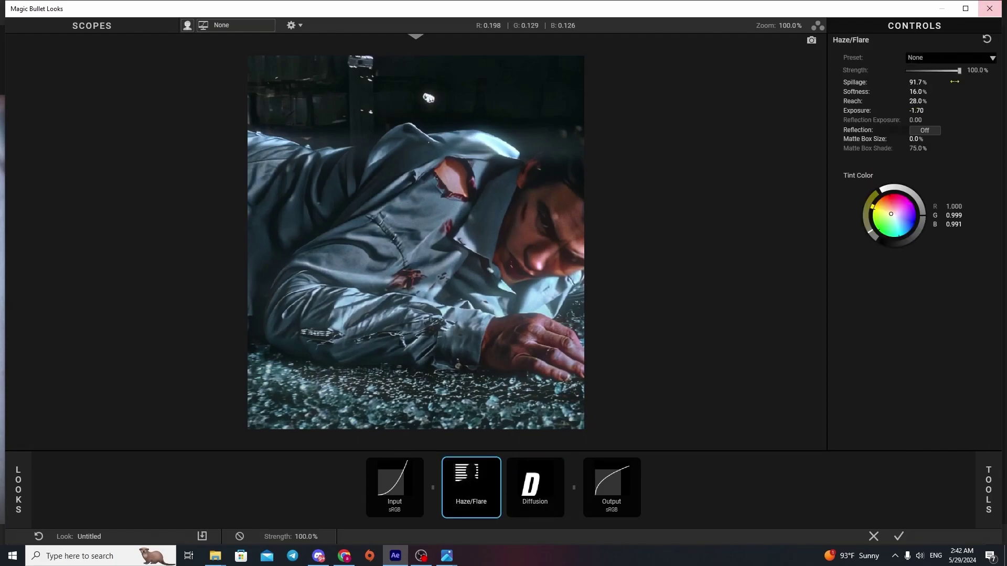
click(985, 40)
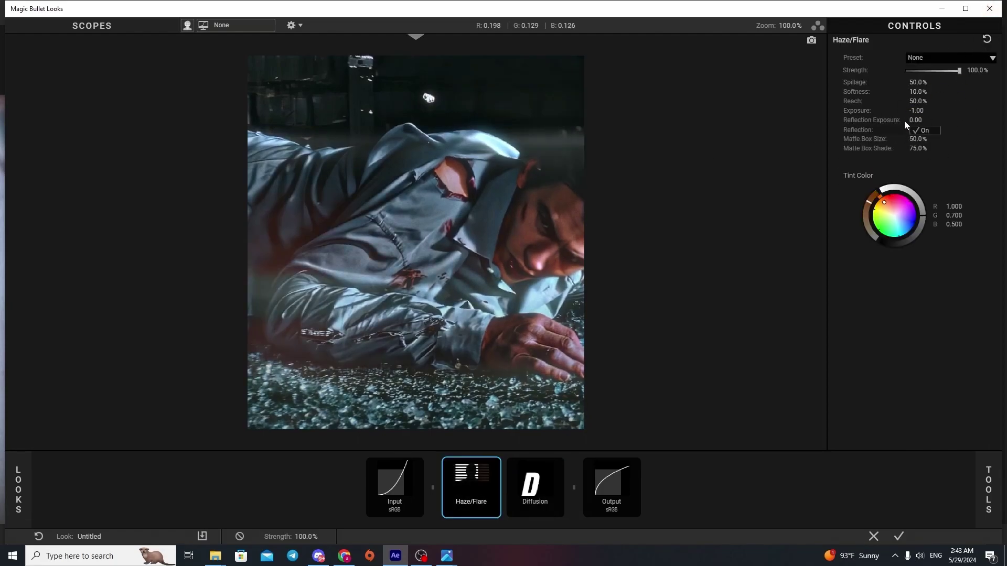
click(917, 84)
text(91.7)
key(Return)
click(917, 94)
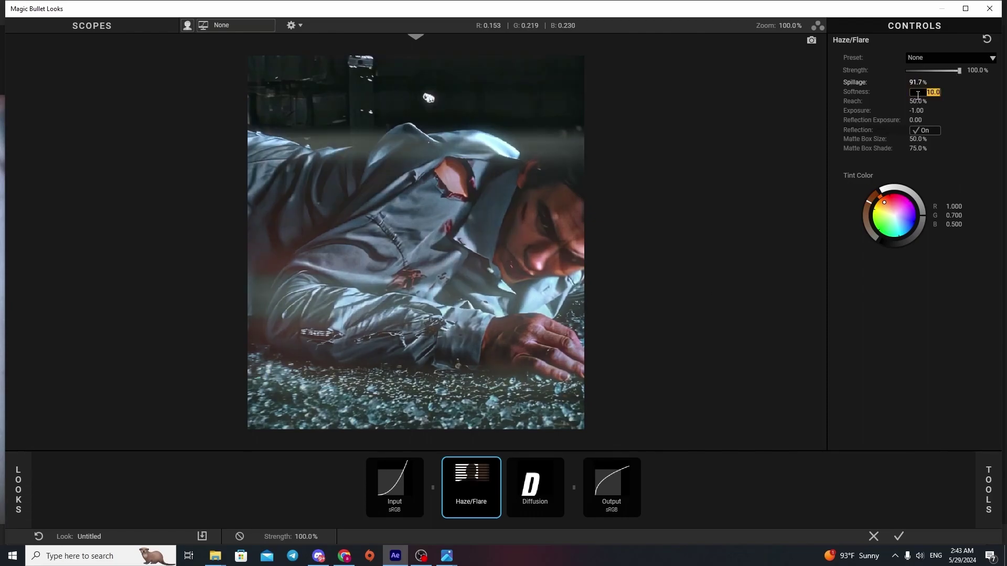
text(16)
key(Return)
Set haze reach to 28% and exposure to -1.70, and adjust the haze tint colour.
click(917, 101)
text(28)
key(Return)
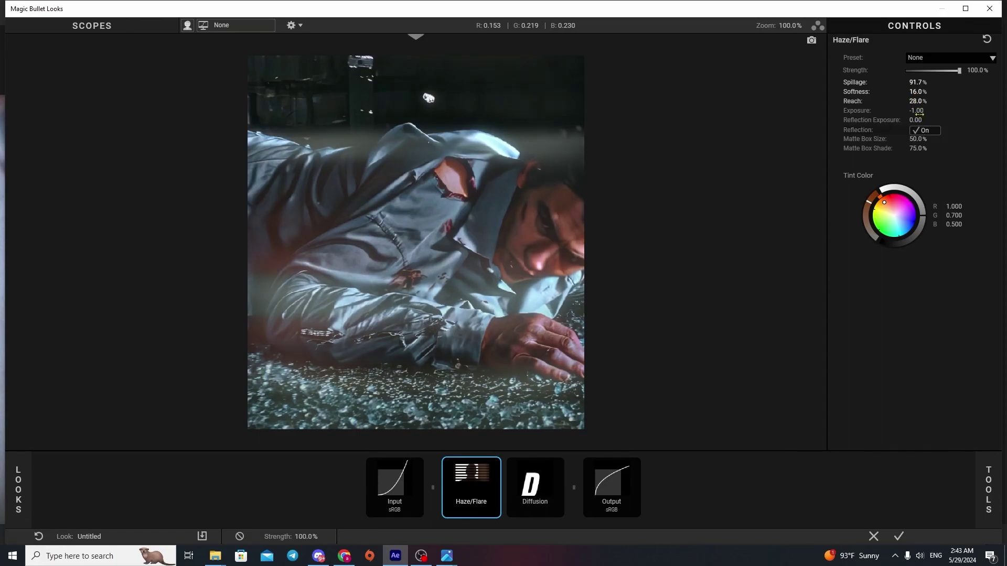
click(918, 112)
text(1.7)
key(Return)
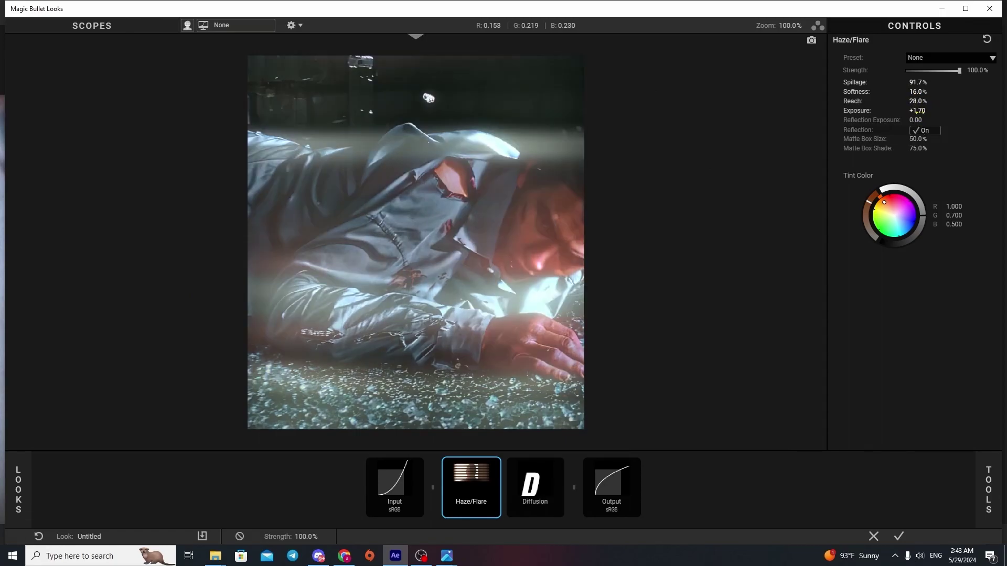
click(917, 111)
key(BackSpace)
text(-)
key(Return)
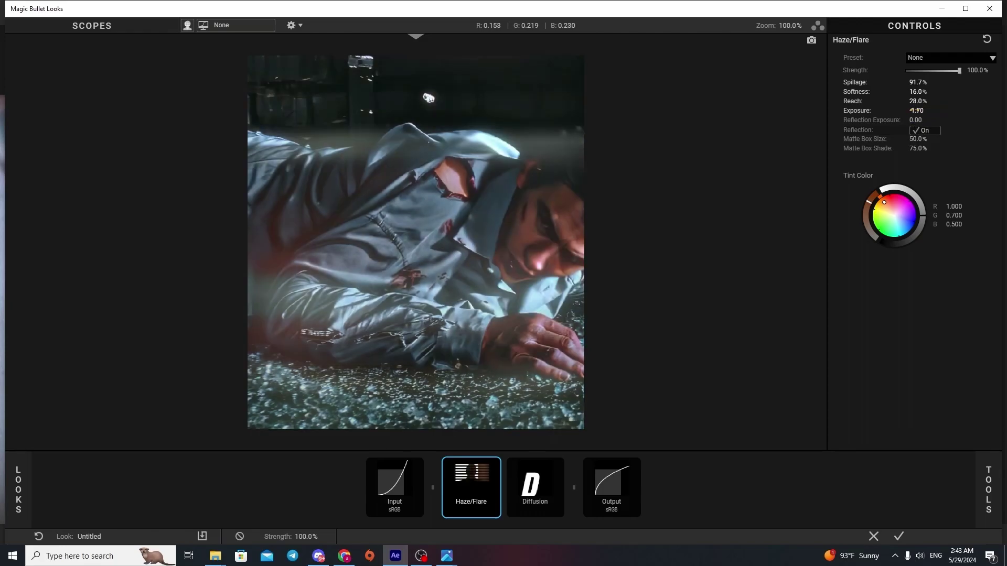
drag(884, 202, 887, 213)
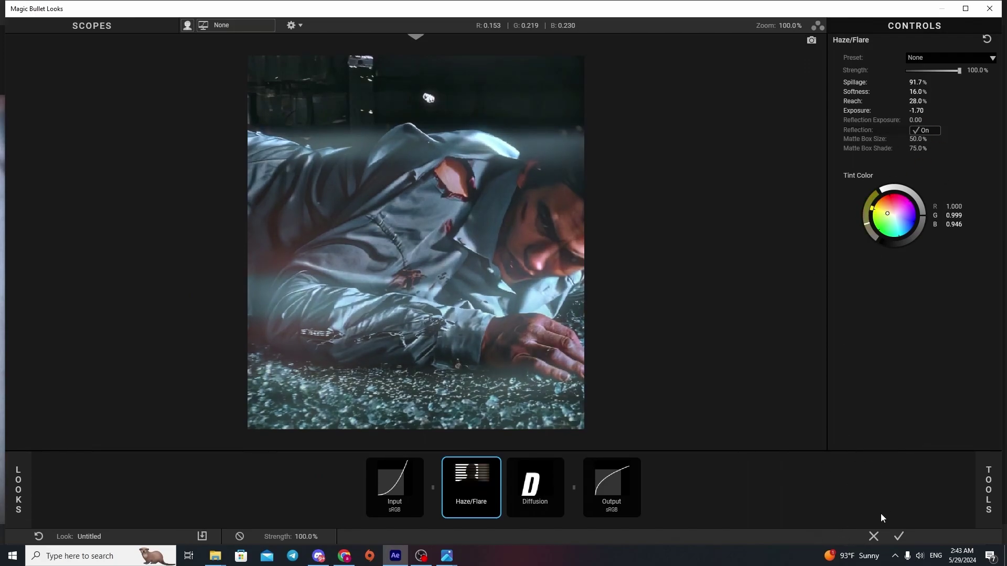
Apply the haze look and toggle the adjustment layer to compare it.
click(900, 537)
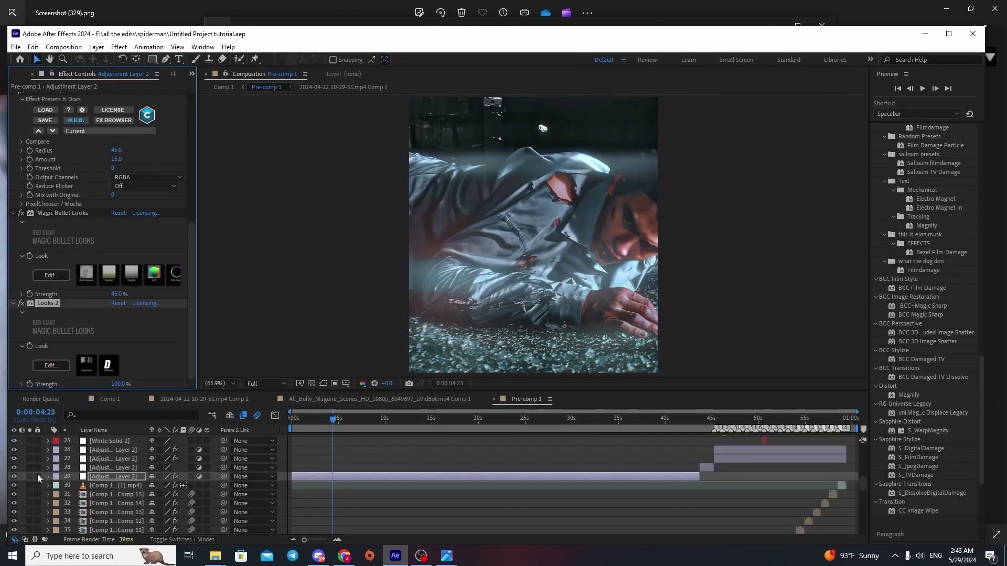
click(14, 476)
click(15, 476)
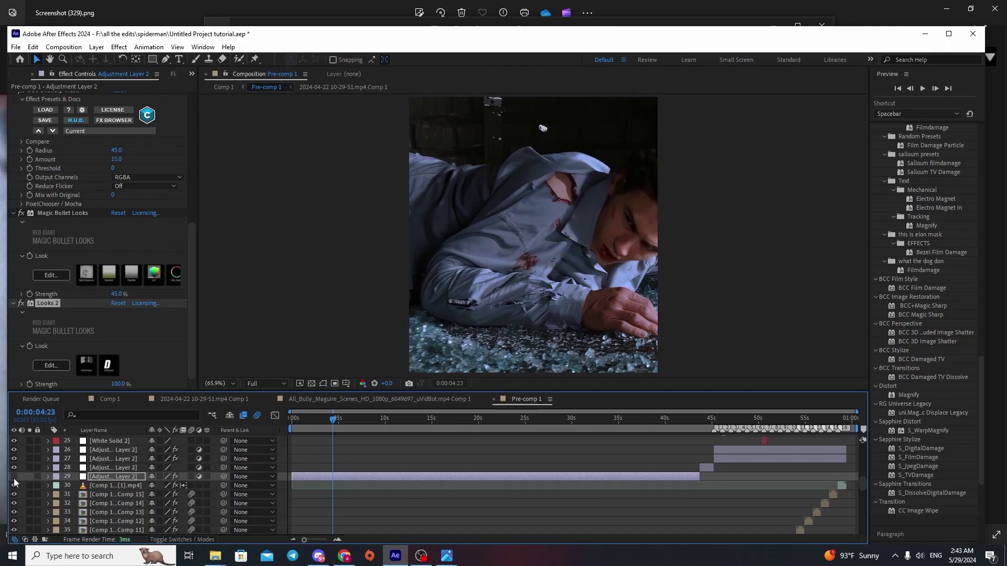
scroll(53, 263, up, 5)
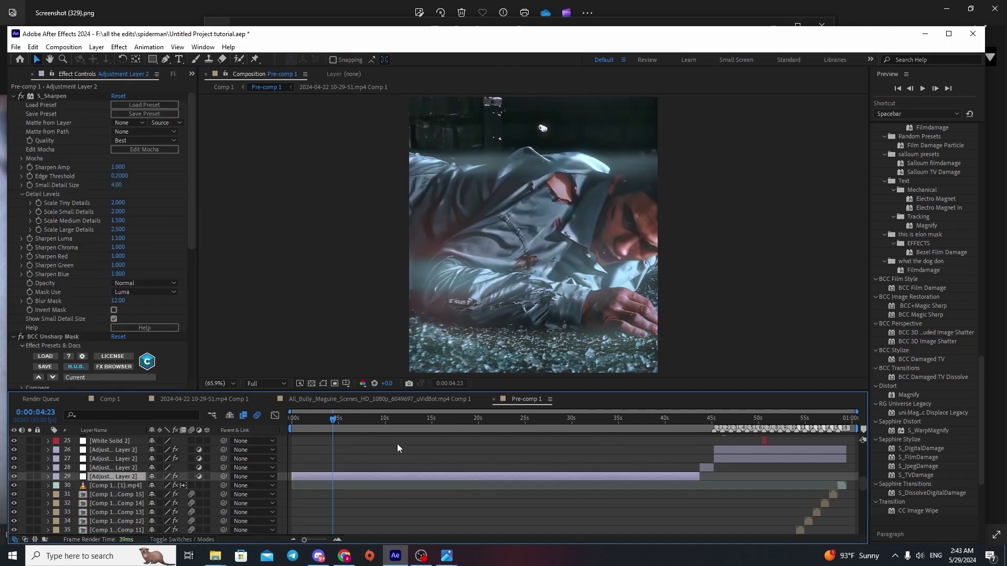
scroll(52, 264, down, 5)
Add a third Magic Bullet Looks to the adjustment layer and open its editor.
key(ctrl+space)
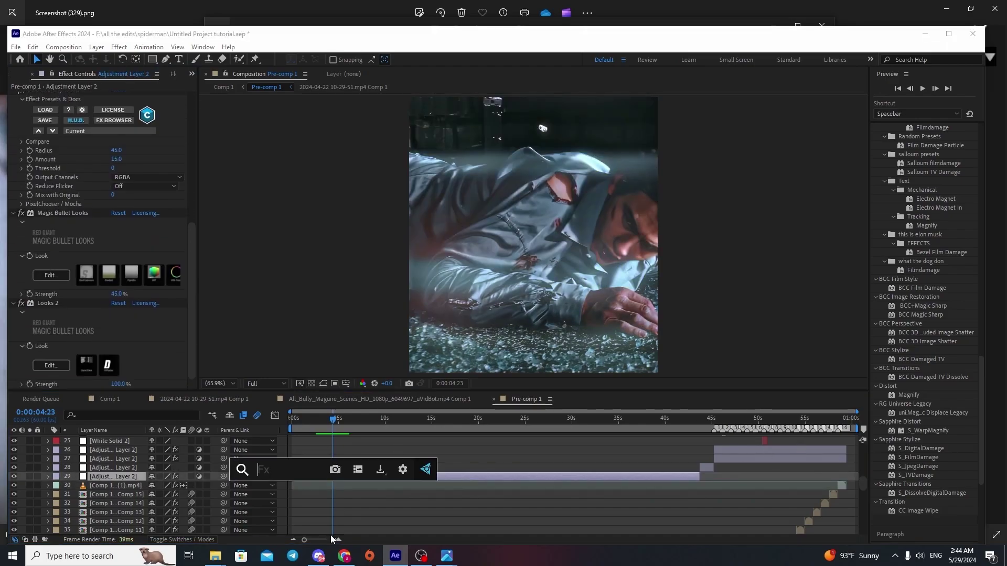
text(mag)
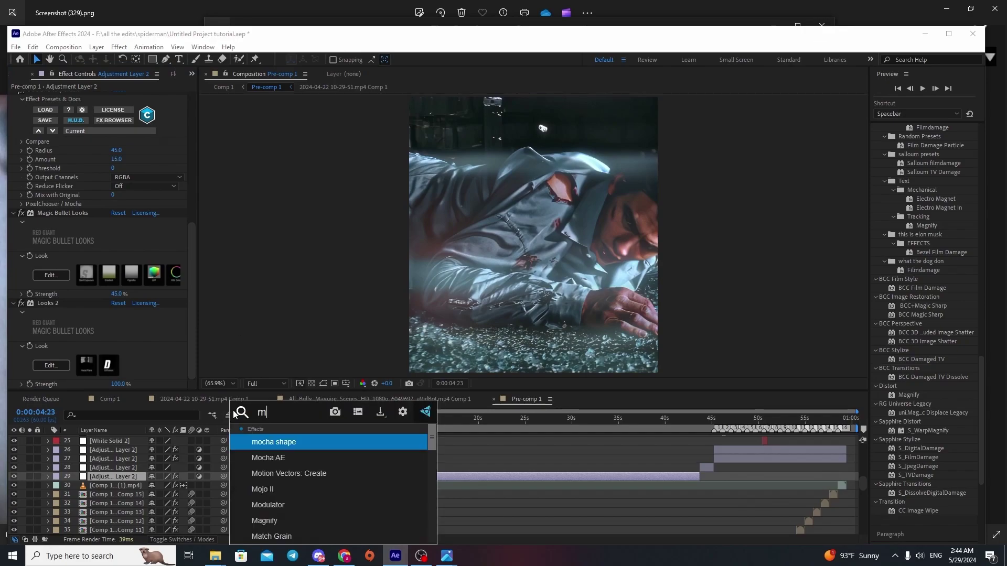
key(Return)
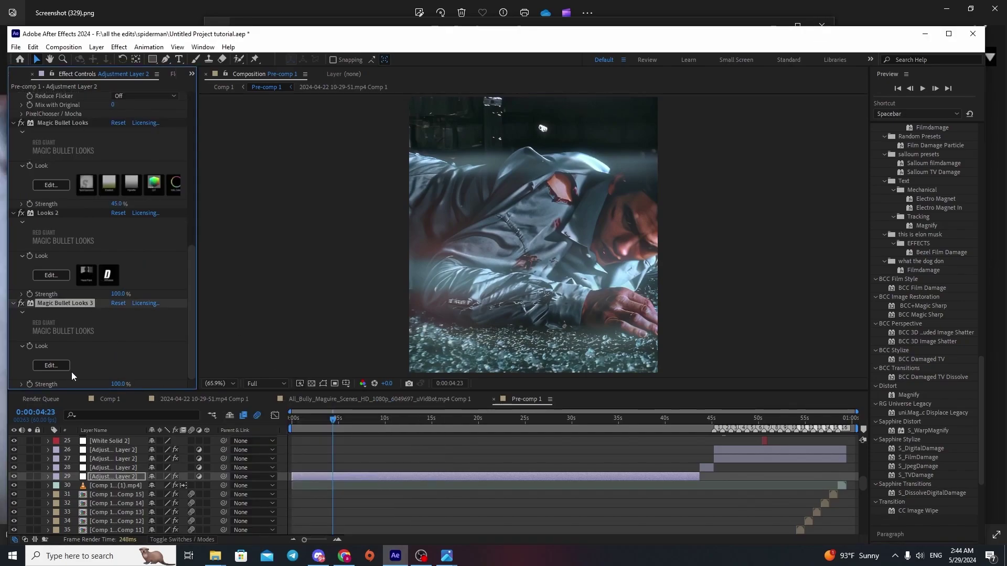
click(55, 367)
Remove the disabled Crush tool and reshape the Curves to gently lift the lower midtones.
click(801, 488)
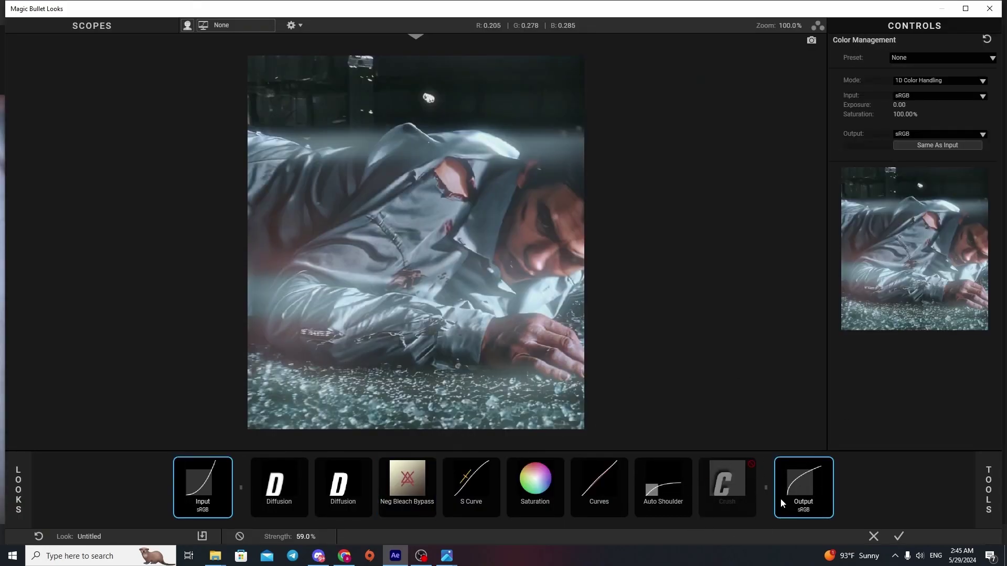
click(680, 493)
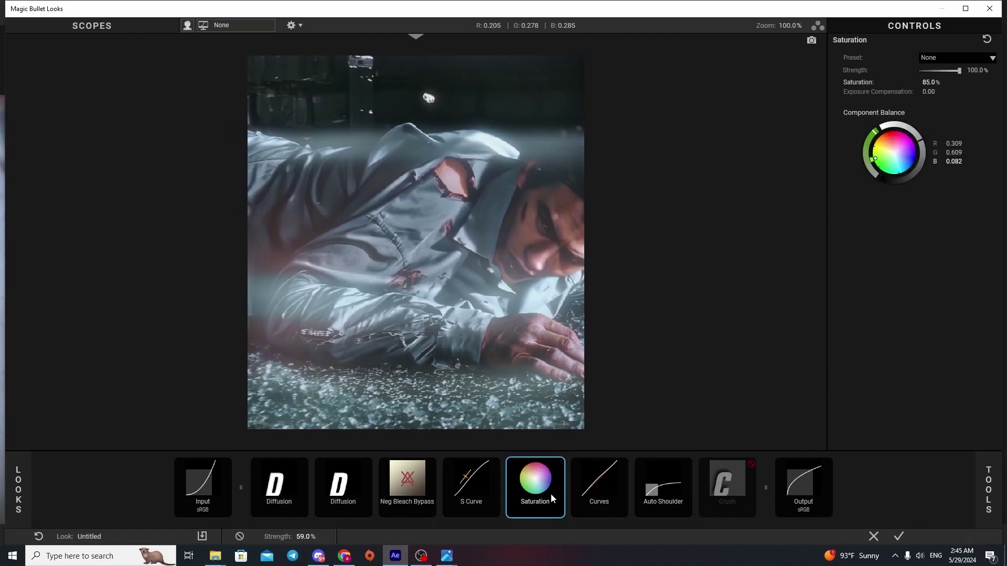
key(Delete)
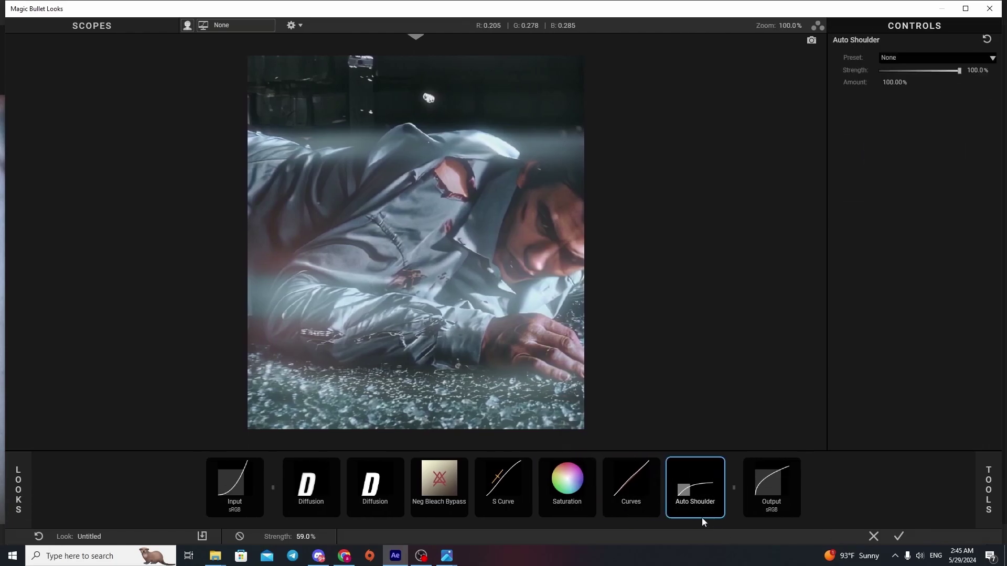
click(629, 511)
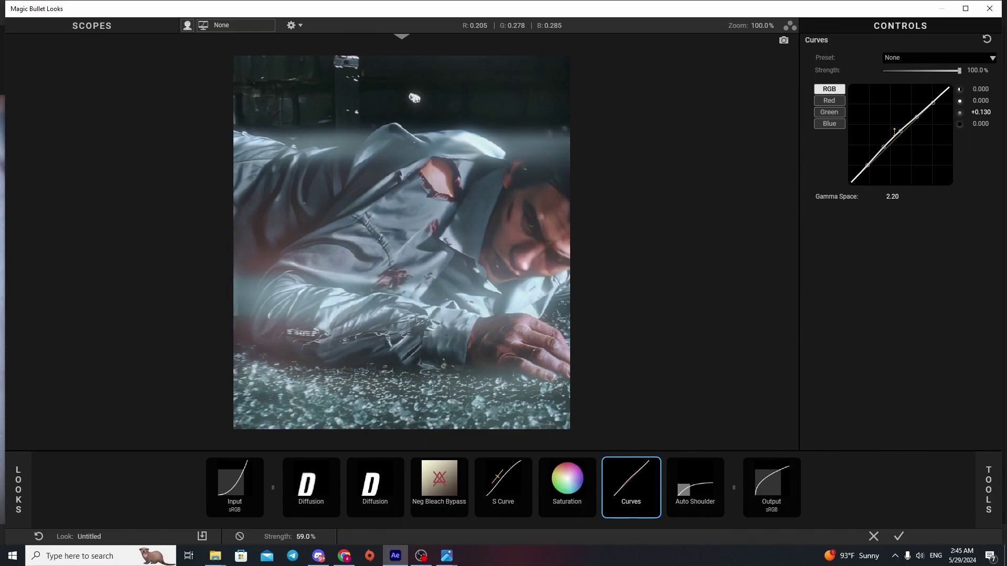
click(986, 38)
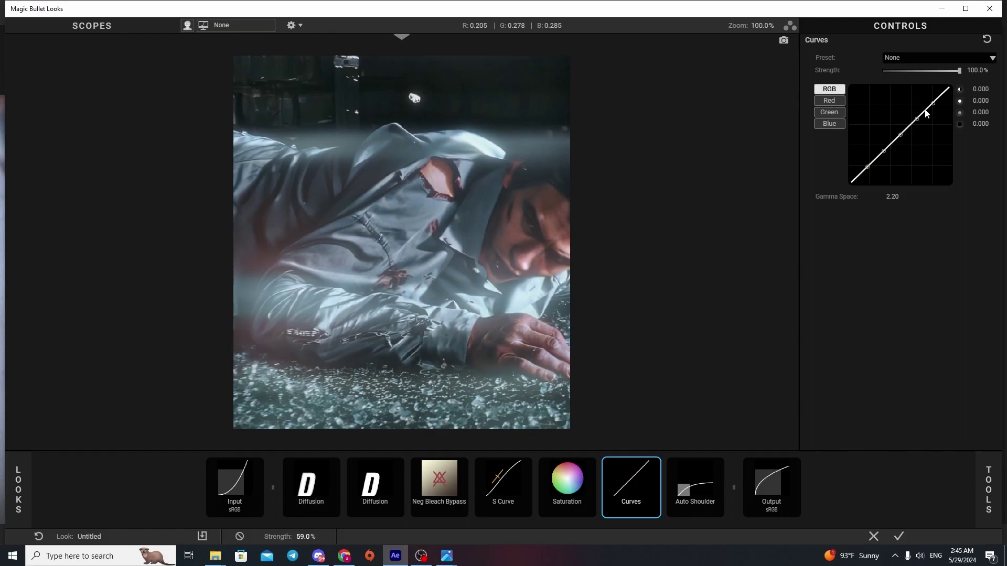
drag(917, 119, 917, 116)
drag(884, 151, 883, 104)
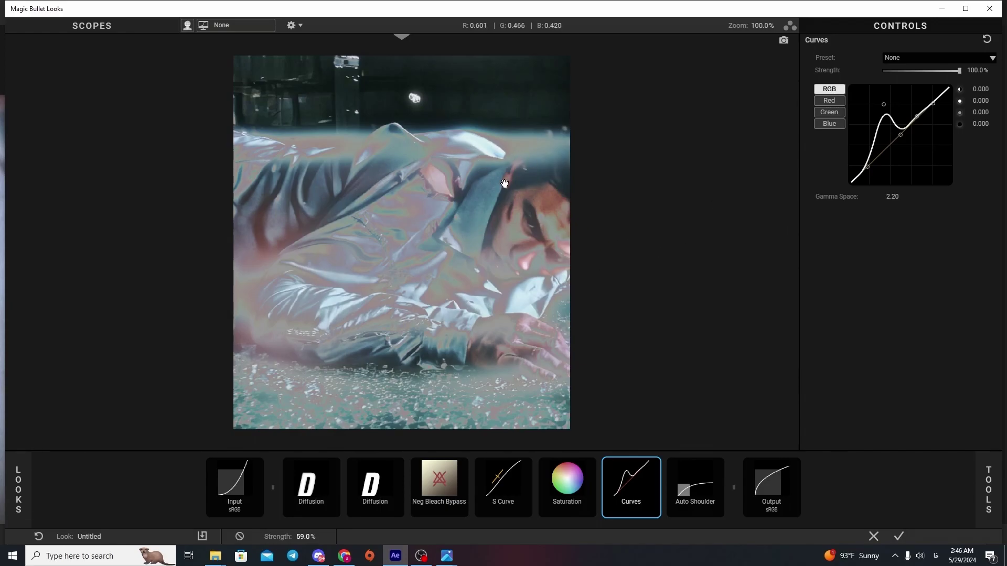
double_click(884, 107)
drag(884, 151, 884, 154)
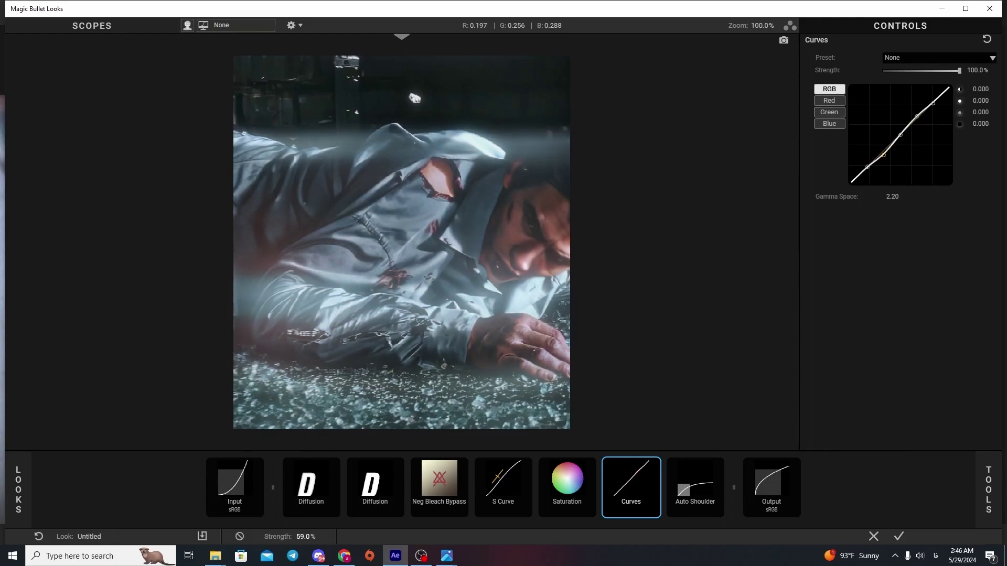
click(900, 134)
drag(884, 153, 868, 171)
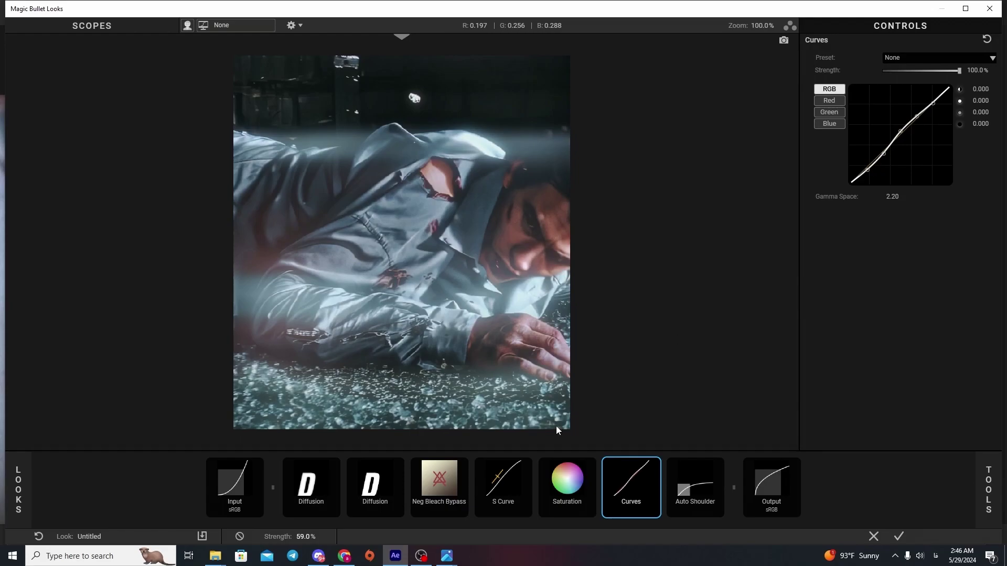
Set saturation to 85% and flatten the S Curve to reduce contrast.
click(566, 493)
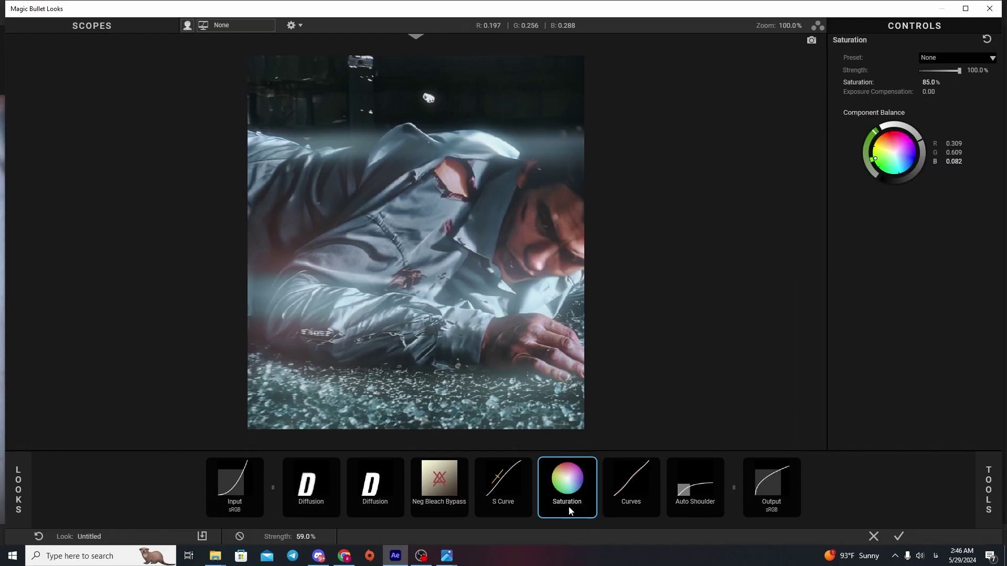
click(987, 40)
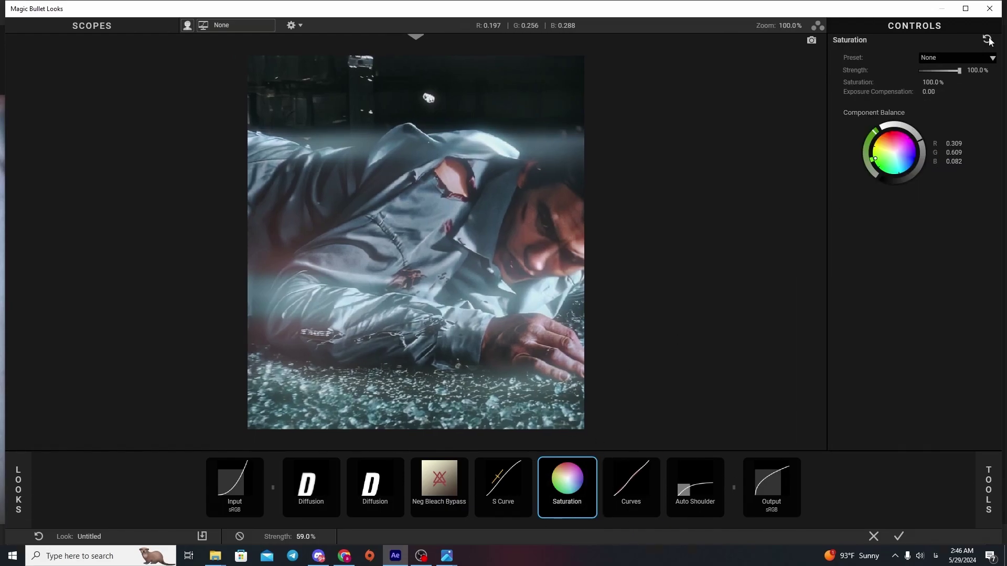
click(932, 83)
key(Return)
click(506, 505)
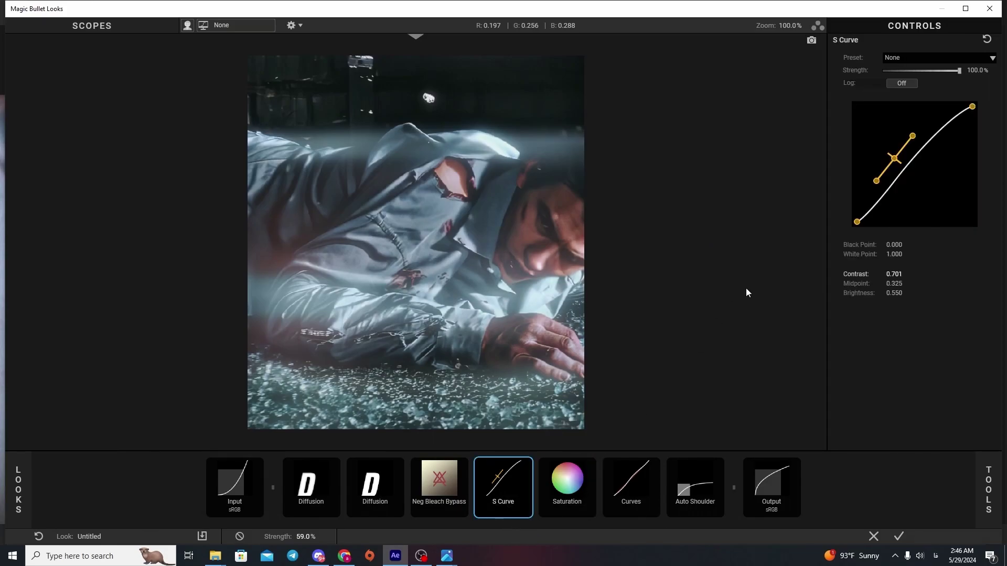
click(986, 39)
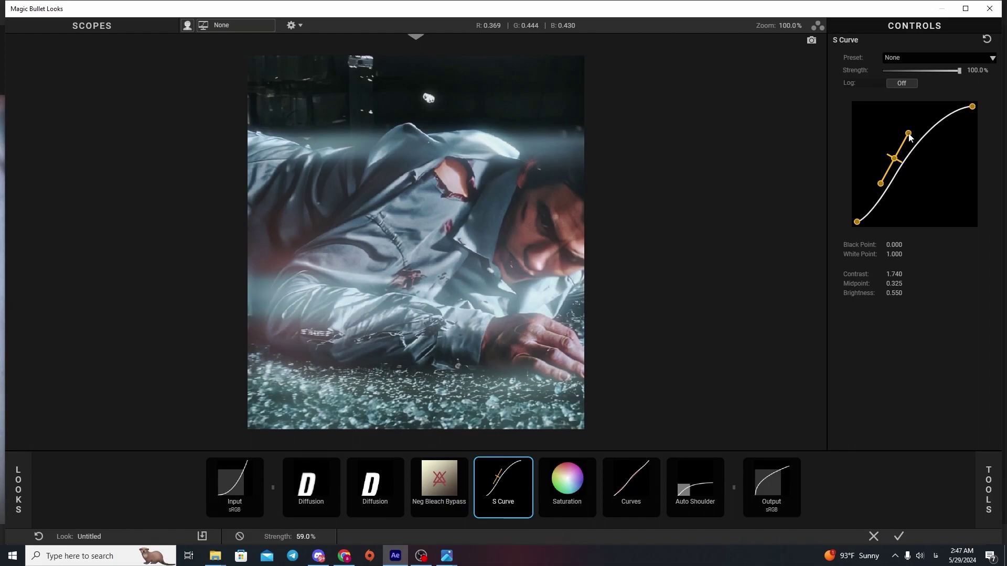
drag(909, 133, 913, 136)
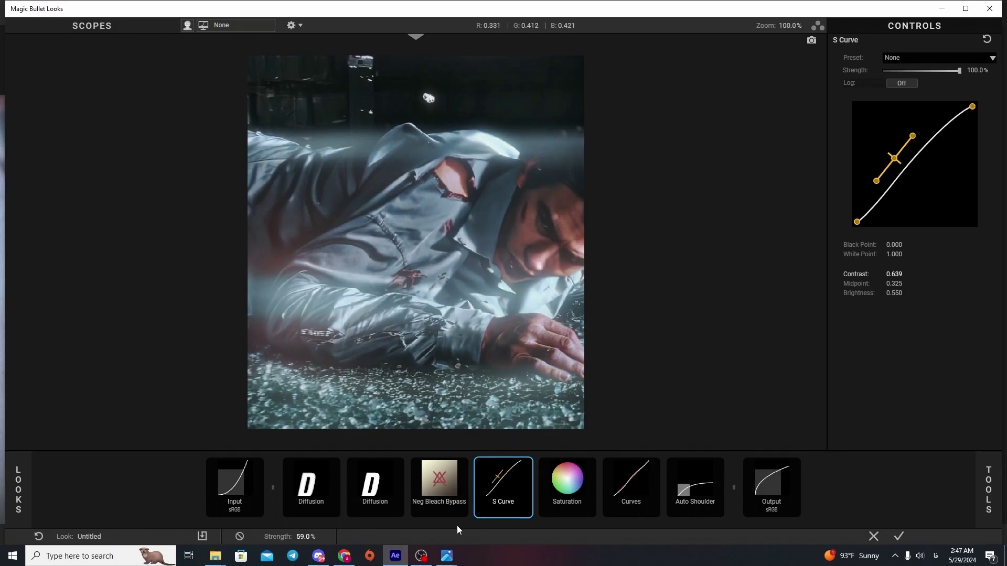
Set Neg Bleach Bypass to about 31% strength, 86% silver retention and 0.00 exposure compensation.
click(443, 499)
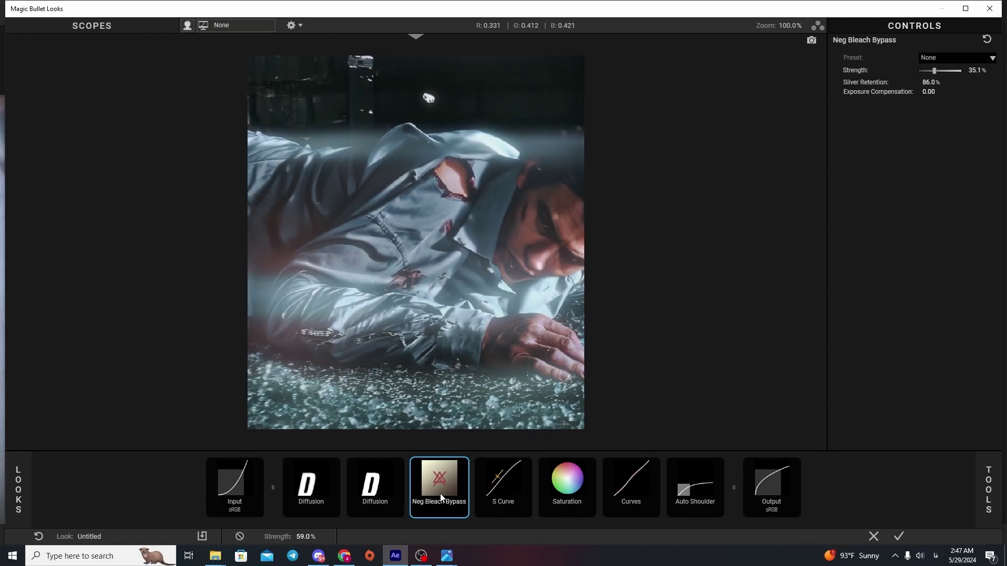
click(987, 39)
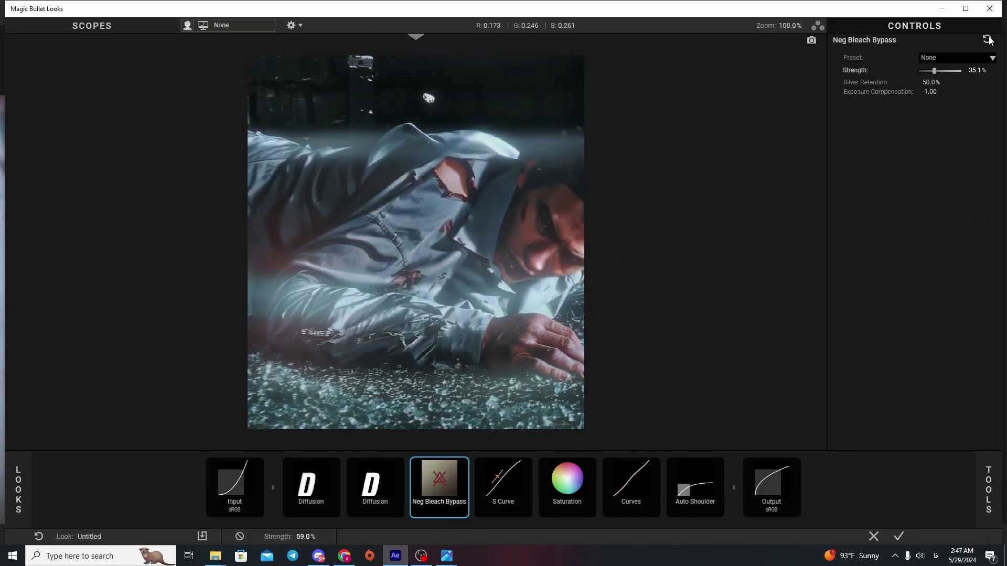
drag(926, 72, 931, 74)
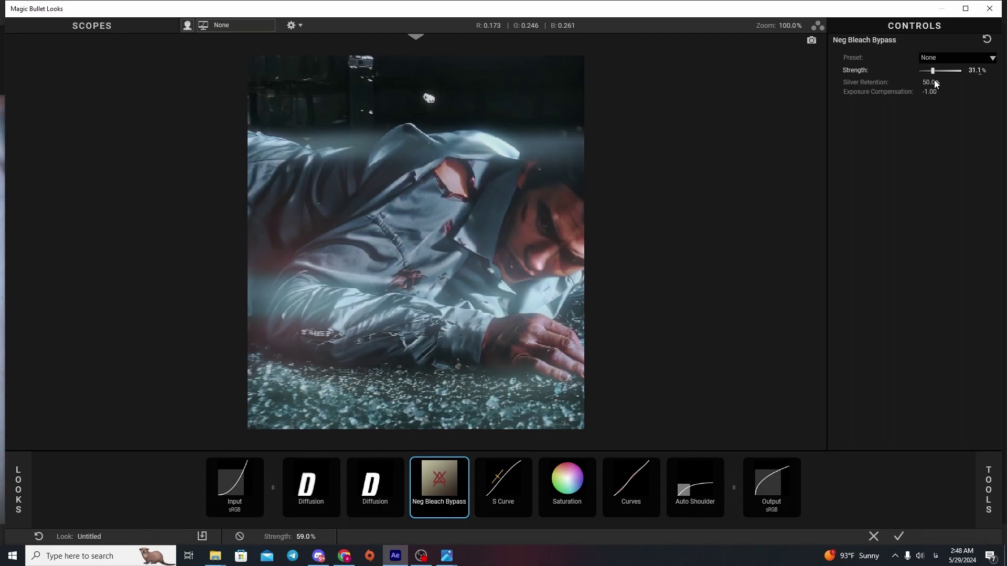
scroll(936, 82, down, 3)
click(936, 81)
text(86)
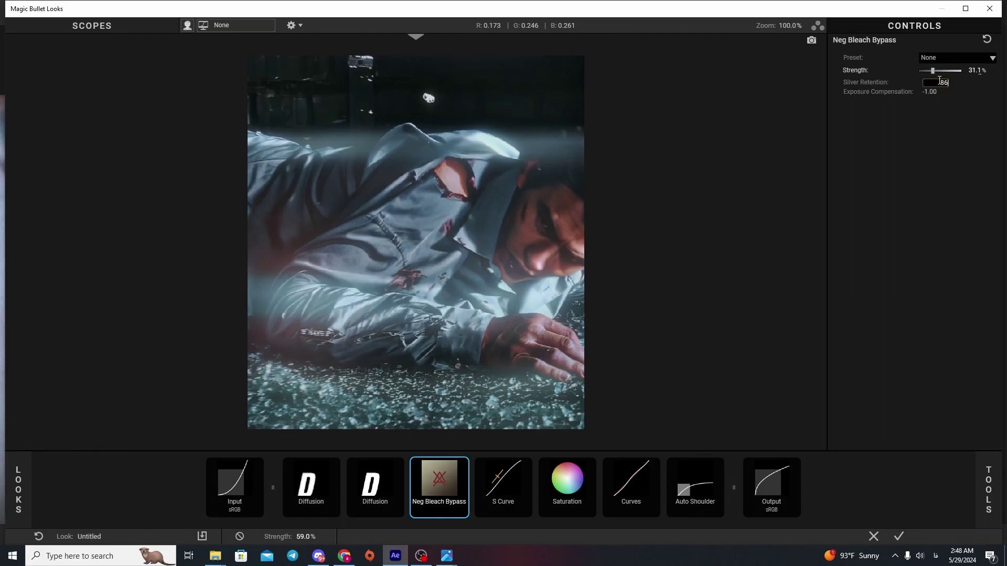
key(Return)
click(930, 92)
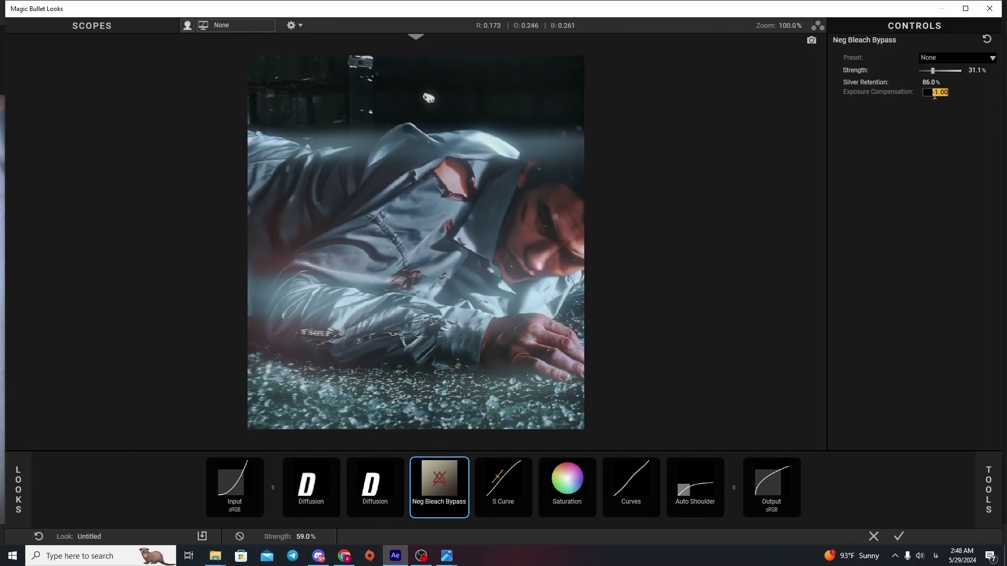
text(0)
key(Return)
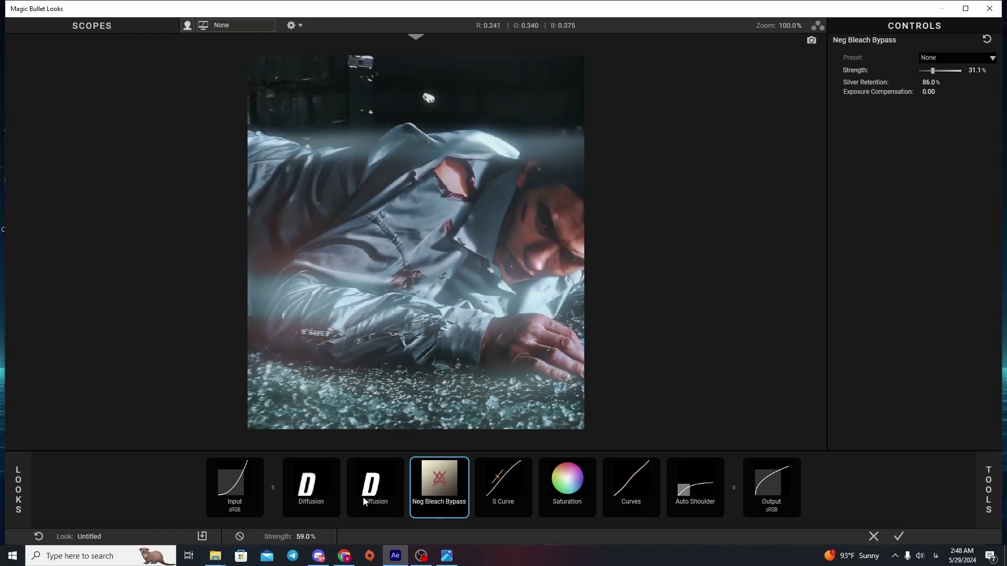
click(373, 490)
Reset the second Diffusion and set size 24, Highlights Only 85%, Highlight Bias -1.5.
click(986, 40)
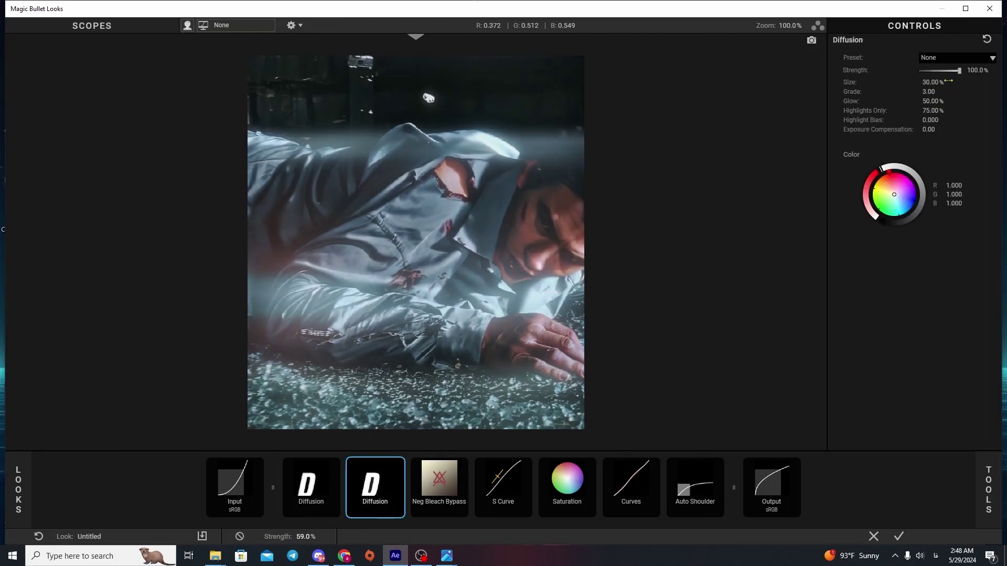
click(939, 82)
text(24.07)
key(Return)
click(931, 91)
text(1)
click(934, 110)
text(85)
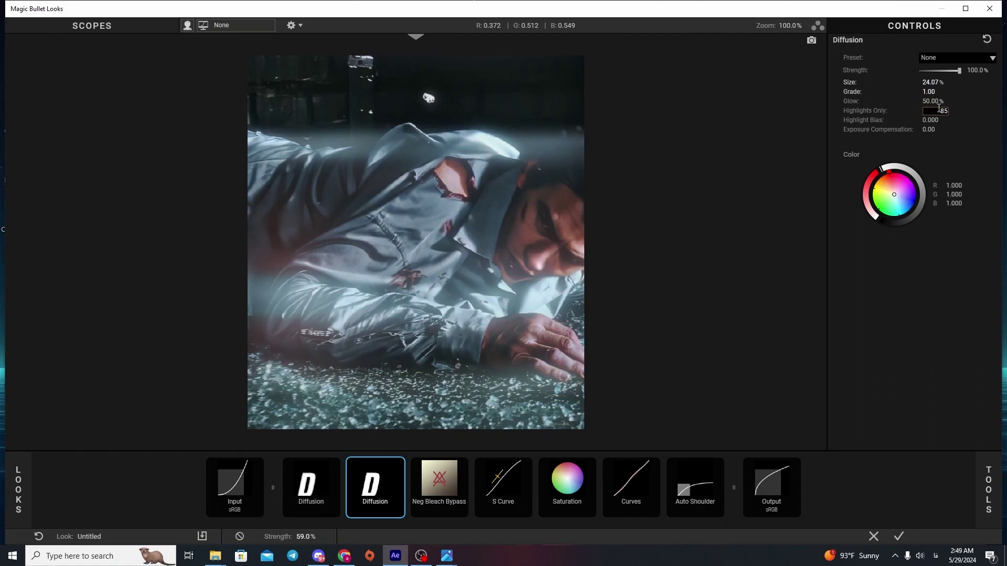
key(Return)
click(933, 122)
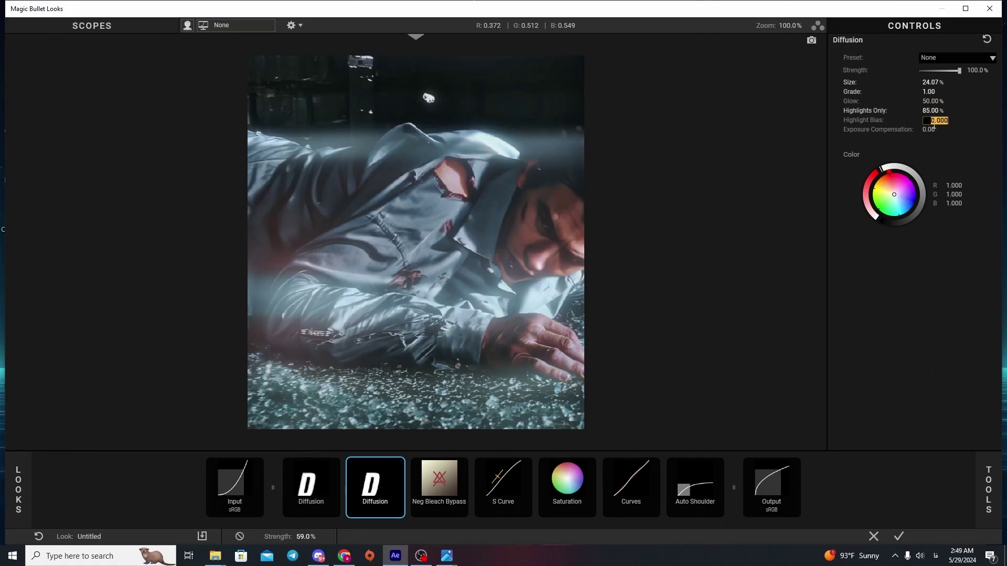
text(-1.5)
key(Return)
Reset the first Diffusion and set its size to 14.3% and grade to 1.5.
click(318, 506)
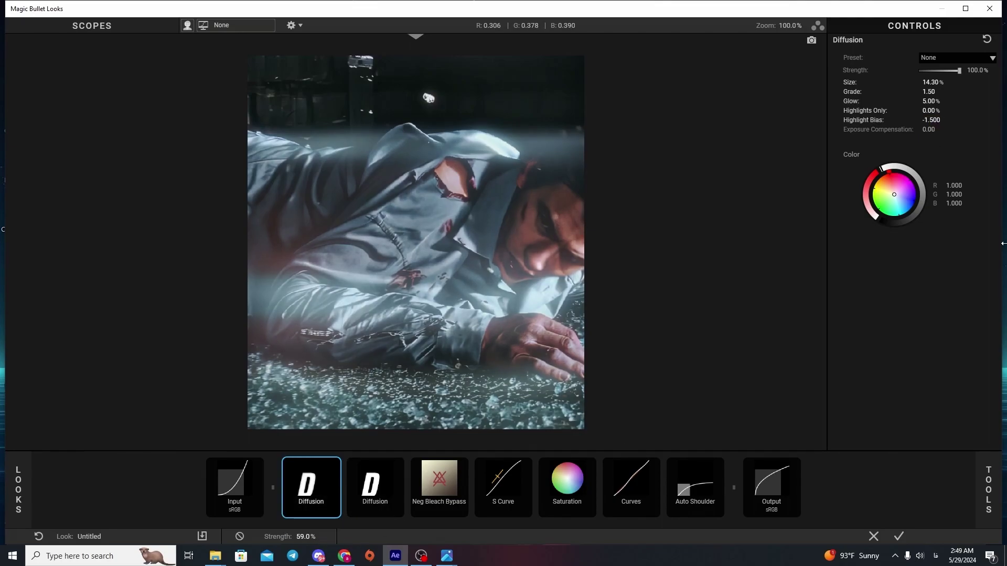
click(986, 39)
click(930, 83)
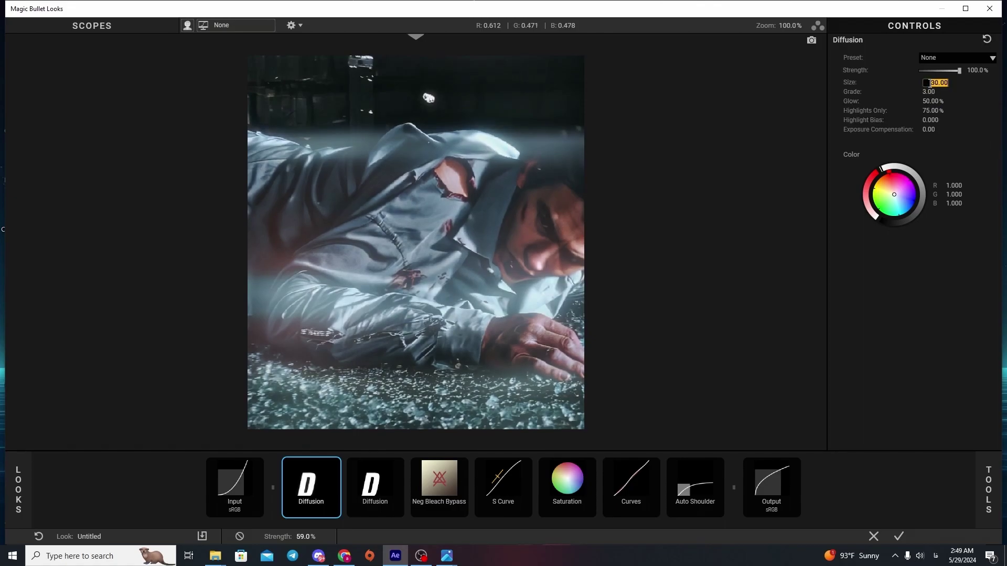
text(14.3)
key(Return)
click(933, 92)
text(1.5)
key(Return)
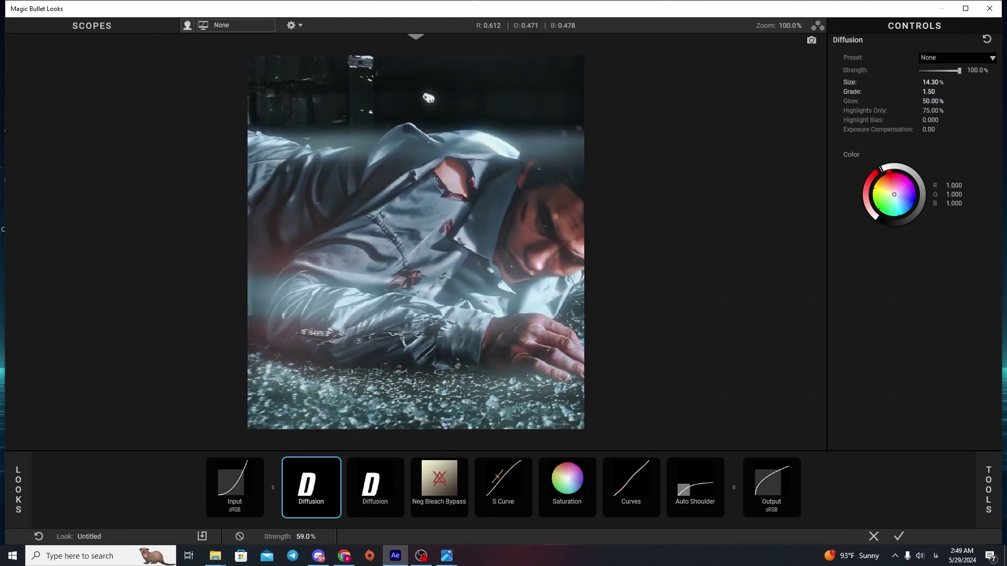
Set the first Diffusion's glow to 5%, Highlights Only to 0% and Highlight Bias to -1.5.
click(930, 101)
text(5)
key(Return)
click(933, 111)
text(0)
key(Return)
click(933, 120)
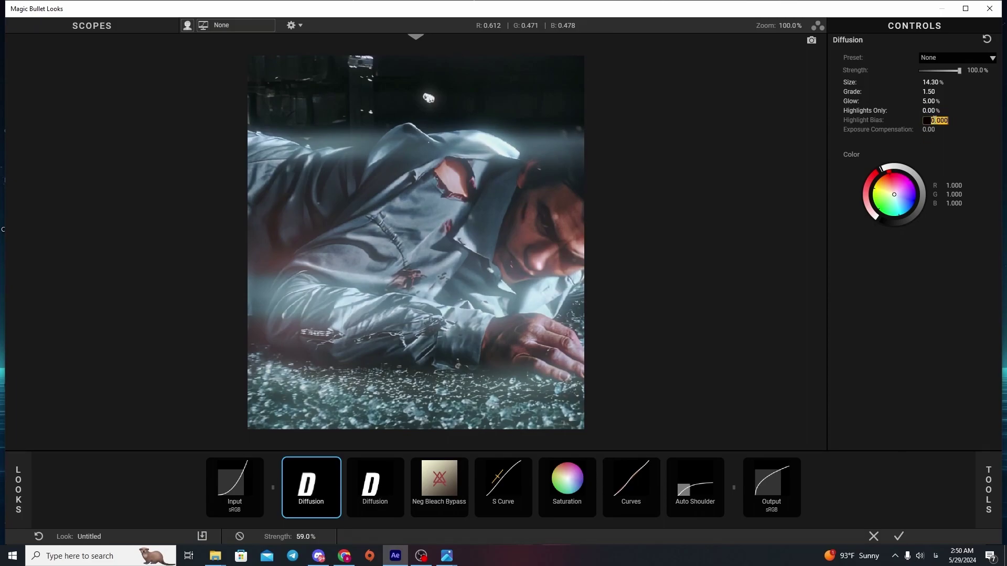
text(-.5)
key(Return)
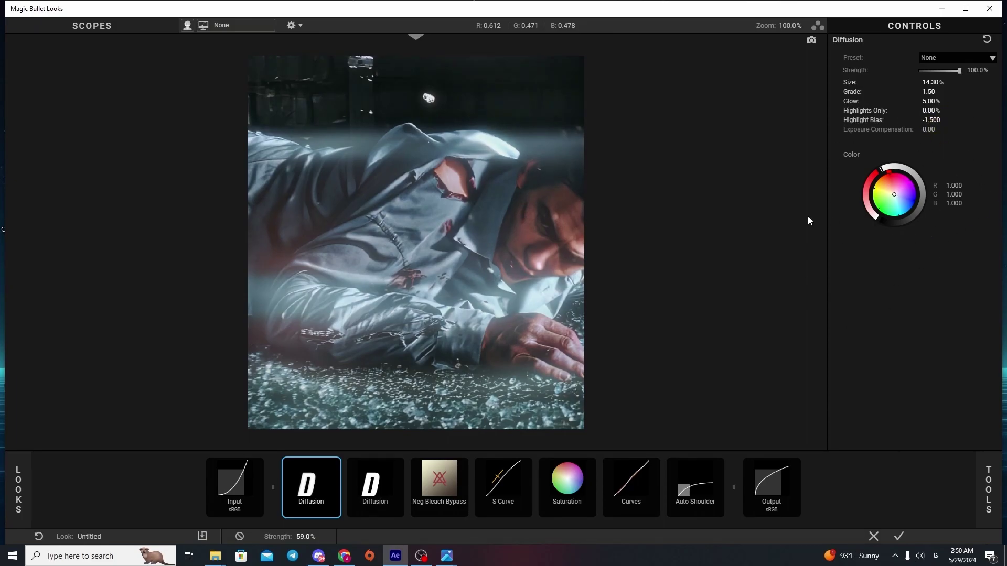
Apply the third look, compare with the adjustment layer toggled, and move to a later subtitled frame.
click(903, 539)
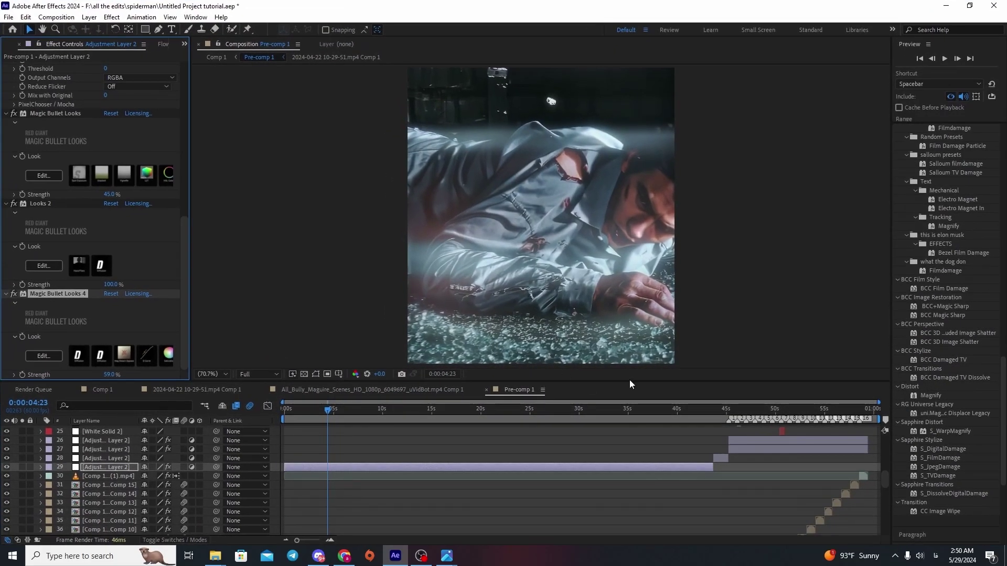
click(6, 467)
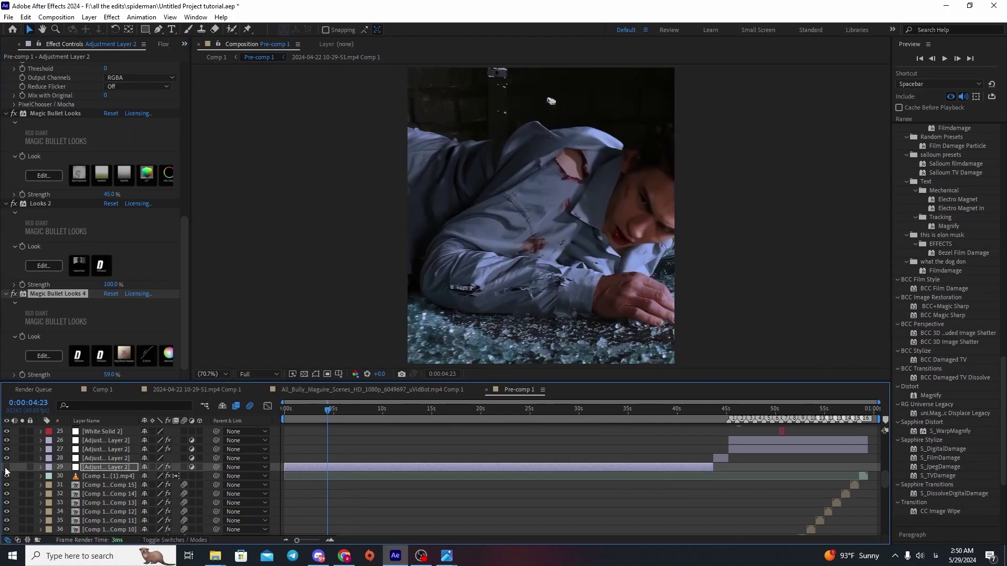
click(7, 468)
click(6, 467)
drag(361, 413, 369, 415)
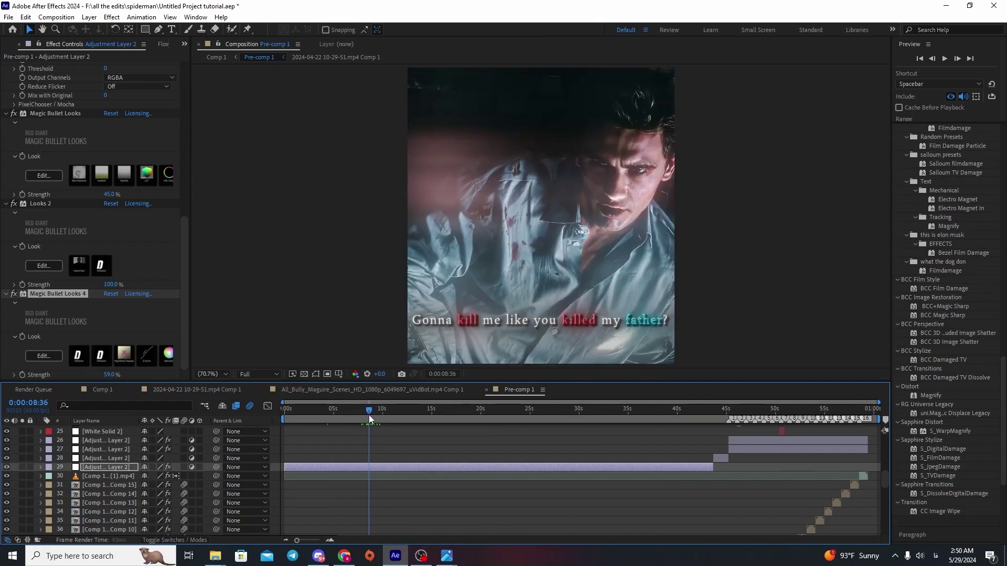
click(426, 427)
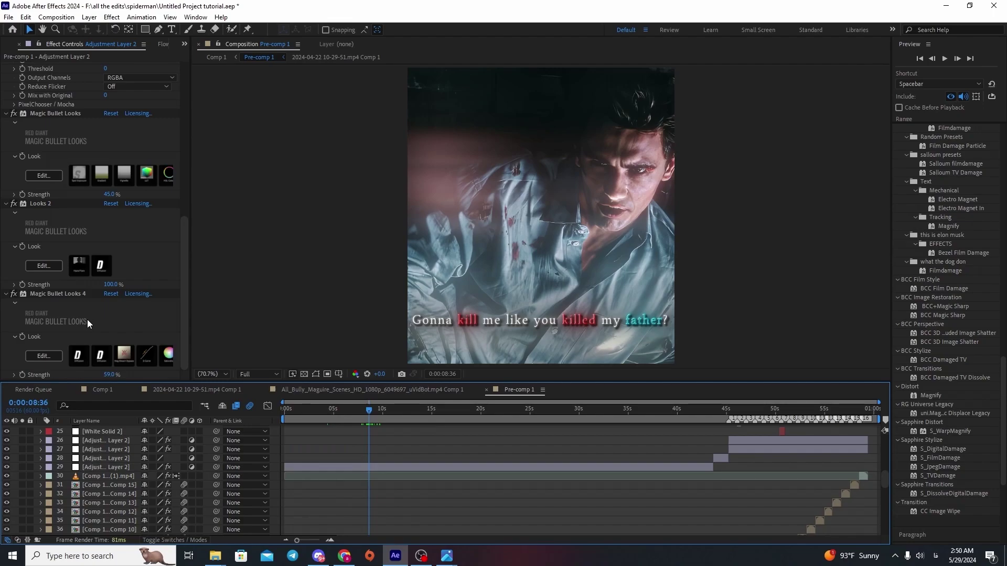
Open the Looks 2 effect in the Magic Bullet Looks editor.
scroll(88, 319, up, 2)
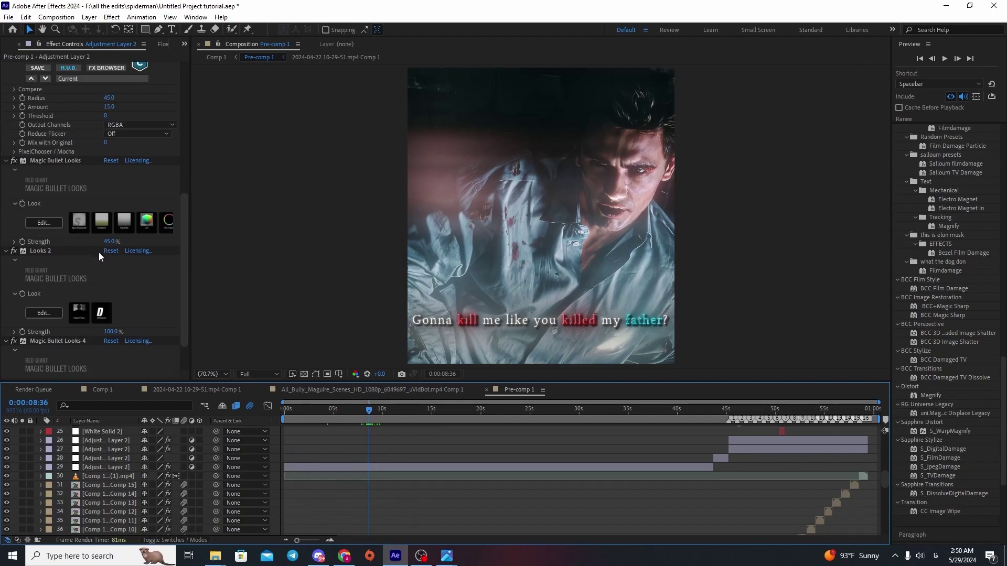
scroll(99, 253, down, 2)
click(50, 266)
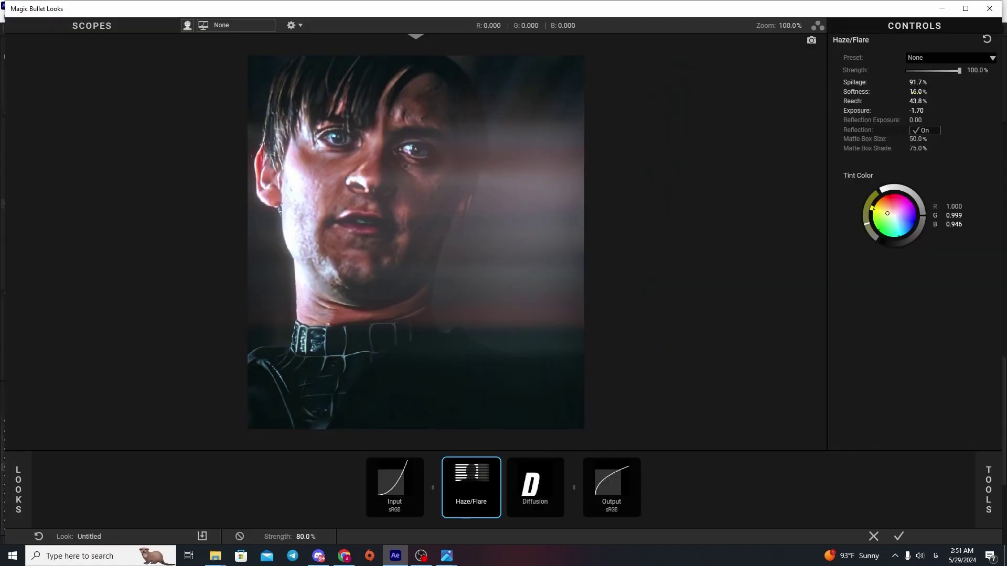
Bring Haze/Flare to about 70% spillage and 85% strength, then apply the look.
click(913, 82)
text(9.8)
key(Return)
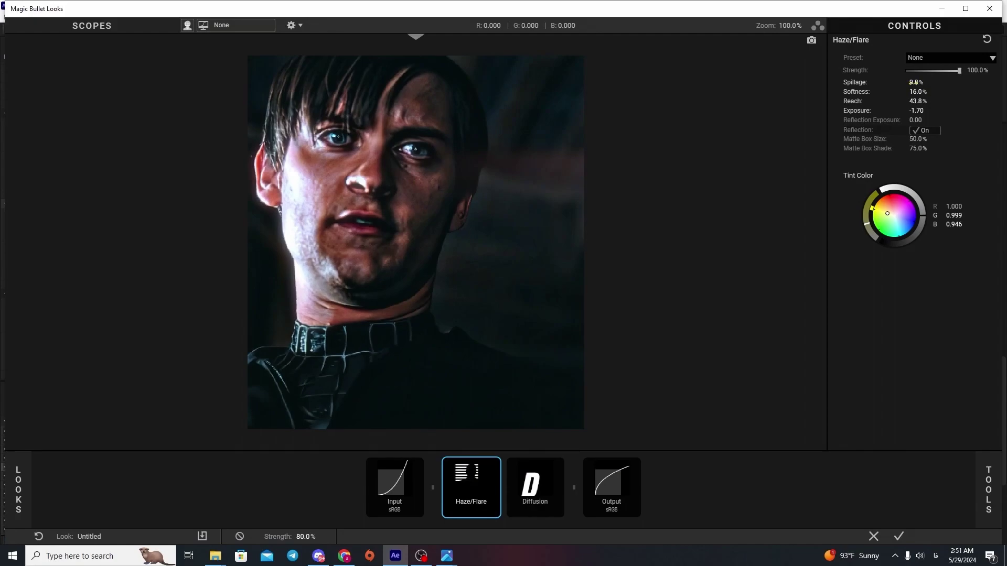
drag(913, 83, 952, 102)
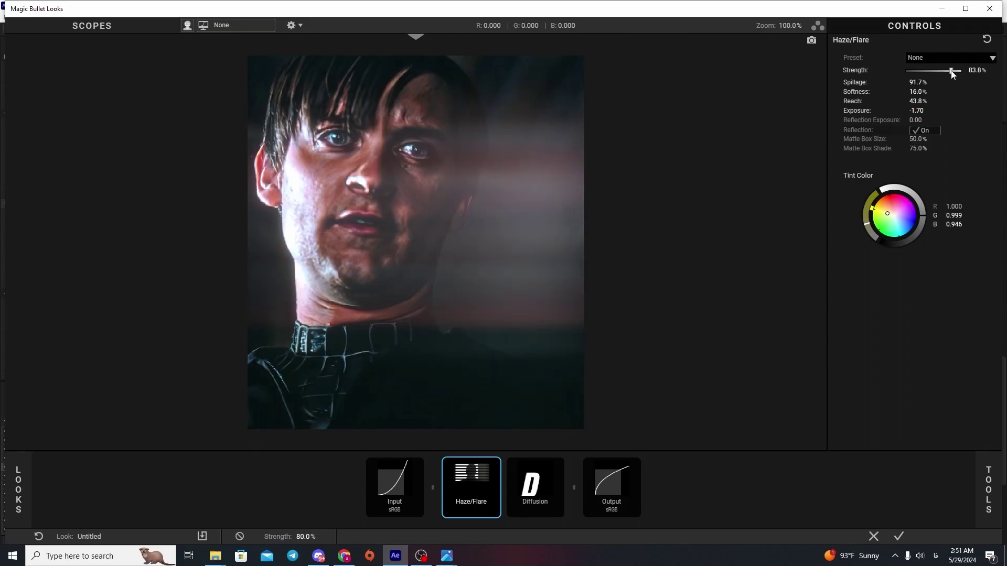
mouse_move(951, 70)
mouse_down()
mouse_move(891, 81)
mouse_move(917, 91)
mouse_up()
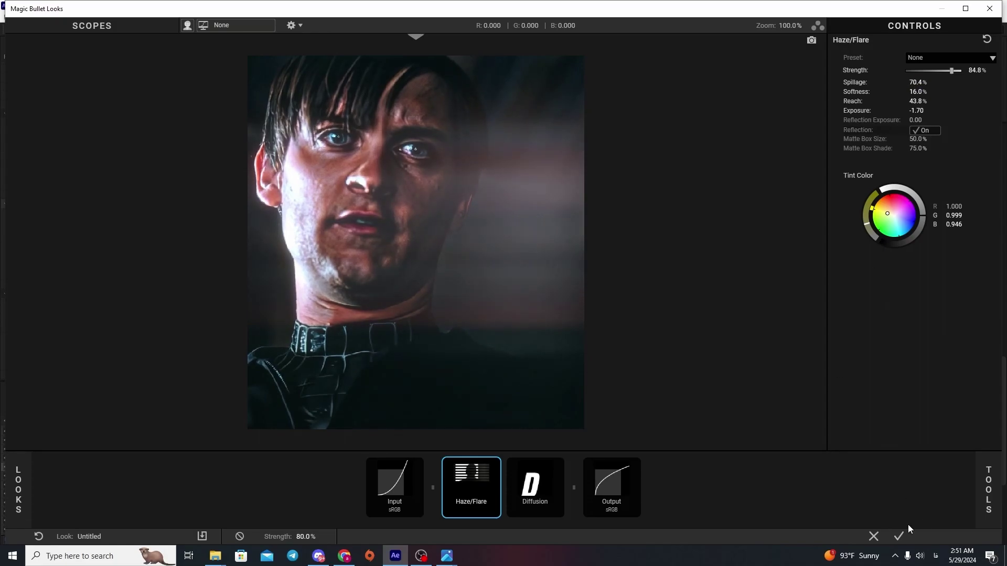
click(898, 535)
drag(444, 416, 521, 420)
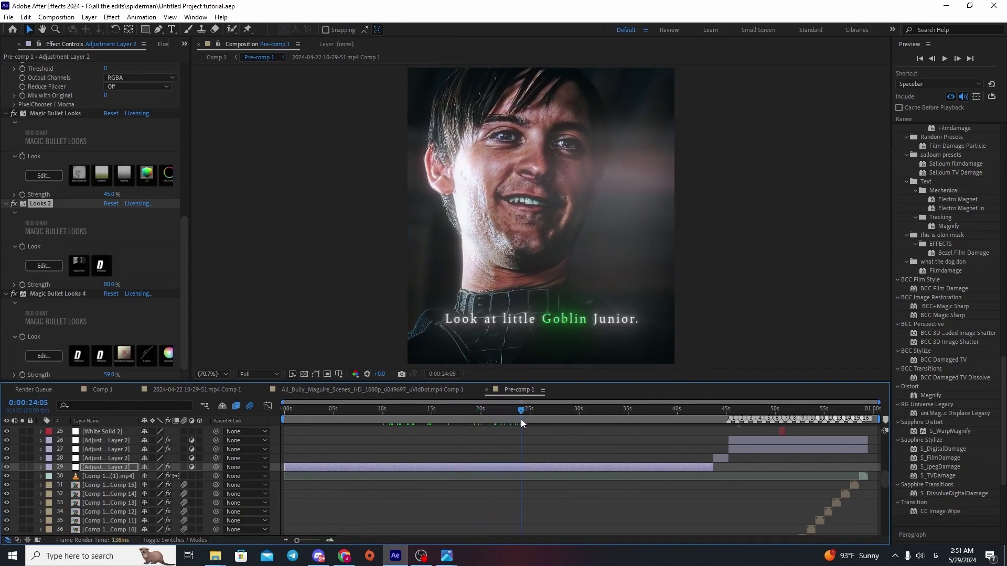
Set BCC Unsharp Mask to radius 20 and amount 10, after toggling it to compare.
scroll(34, 214, up, 3)
scroll(33, 175, up, 5)
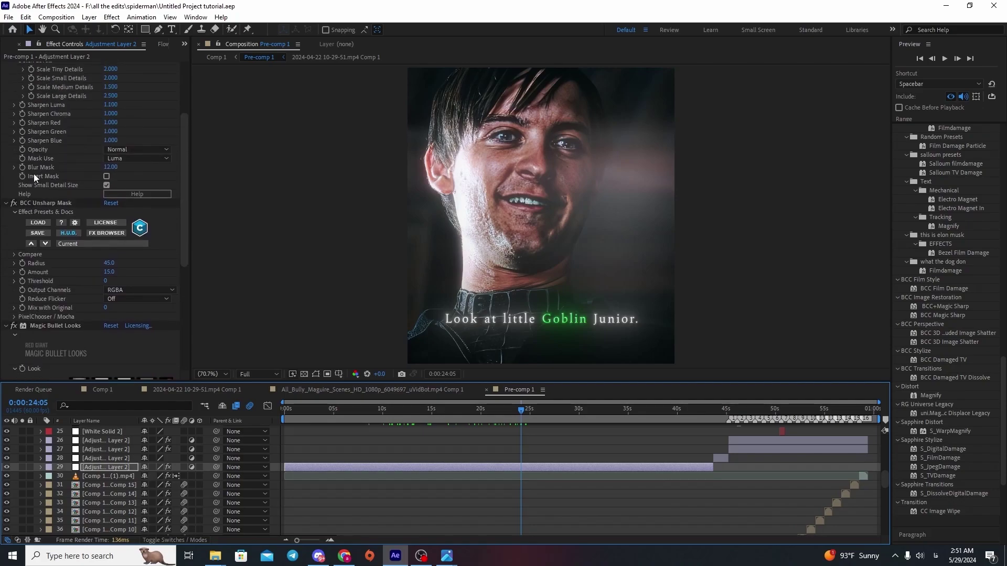
click(14, 203)
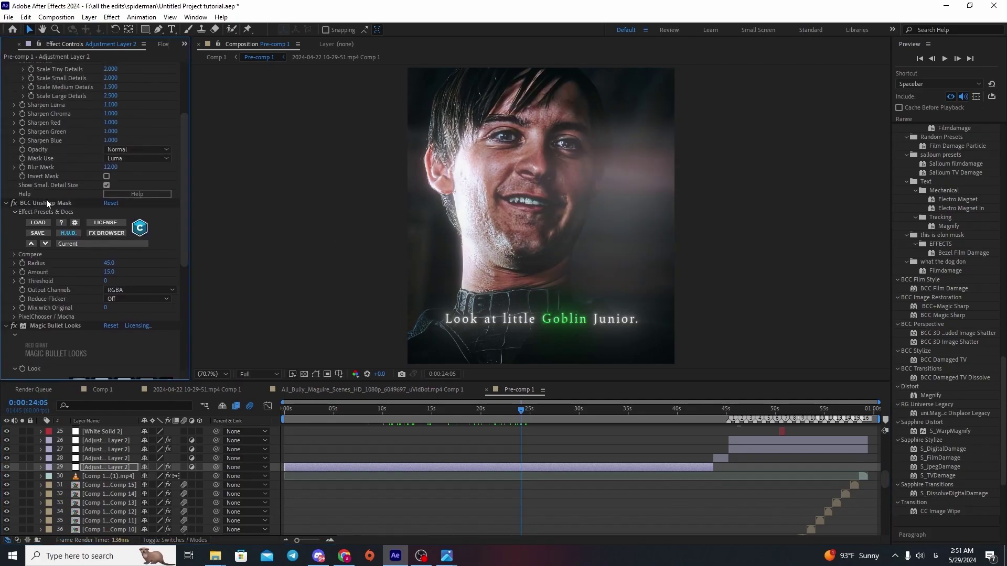
click(14, 202)
click(110, 263)
text(20)
key(Return)
scroll(112, 268, up, 1)
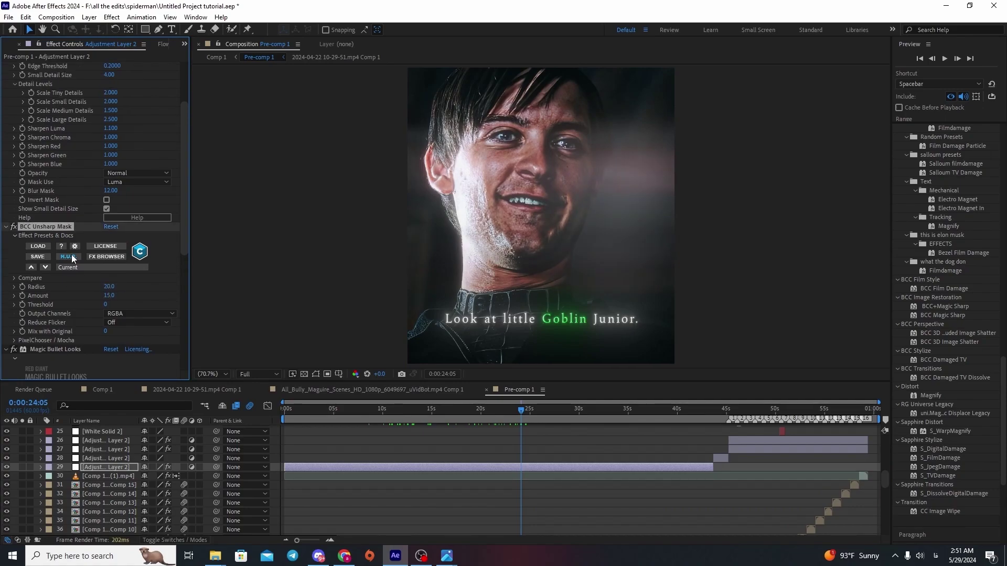
click(107, 296)
text(10)
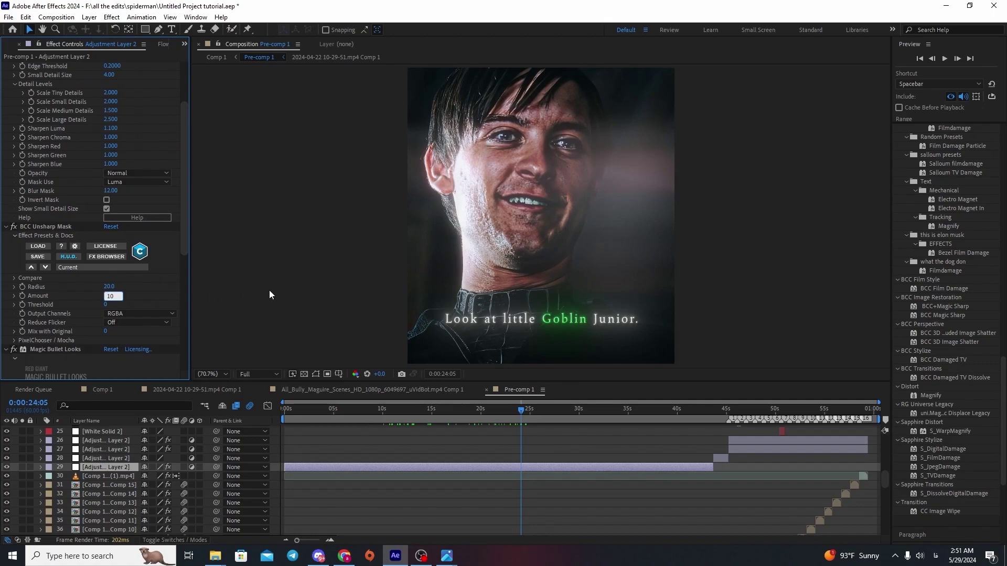
key(Return)
Set S_Sharpen Sharpen Amp to 0.700 and scrub to a later frame to check.
scroll(53, 147, up, 3)
click(113, 137)
text(0)
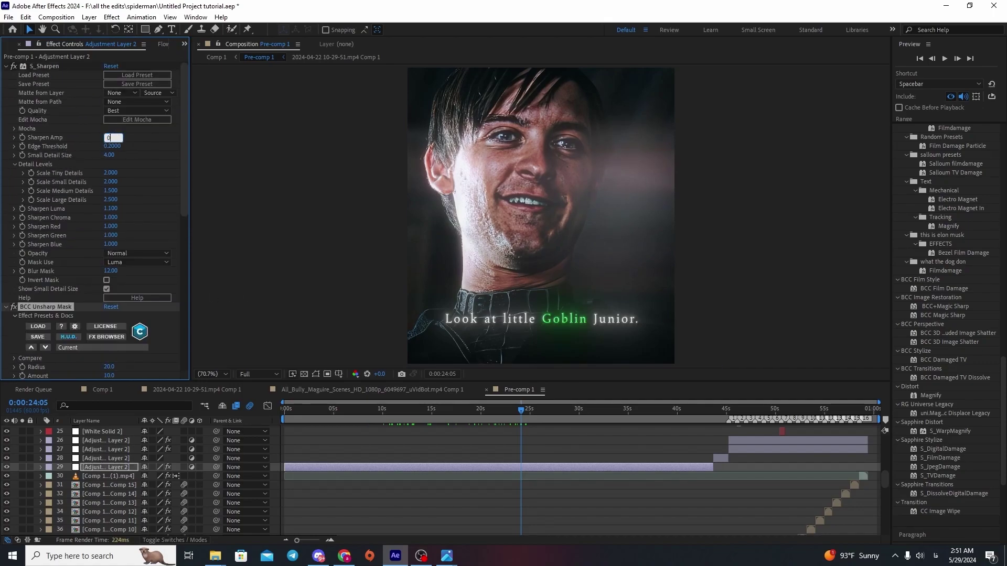
text(.7)
key(Return)
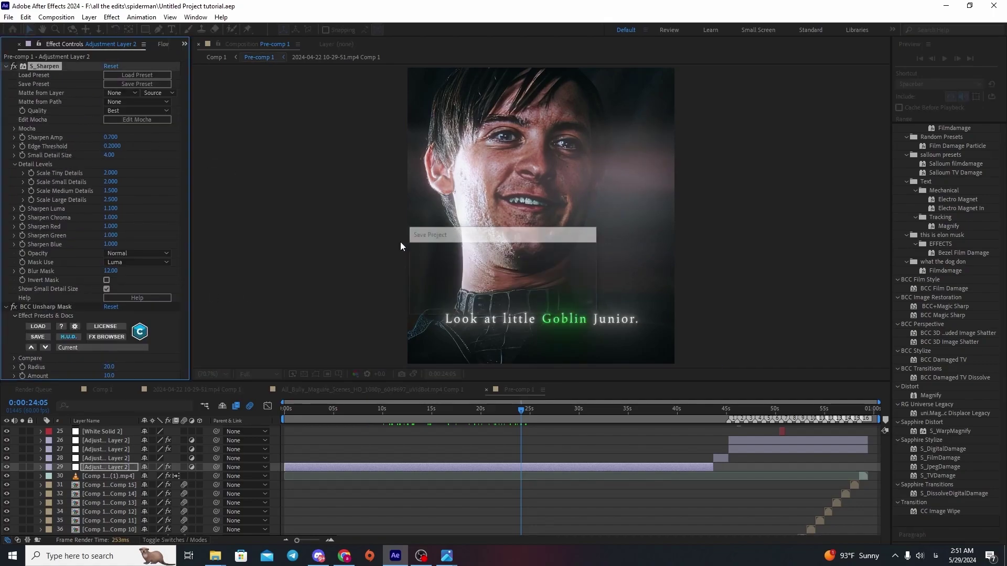
drag(558, 413, 529, 412)
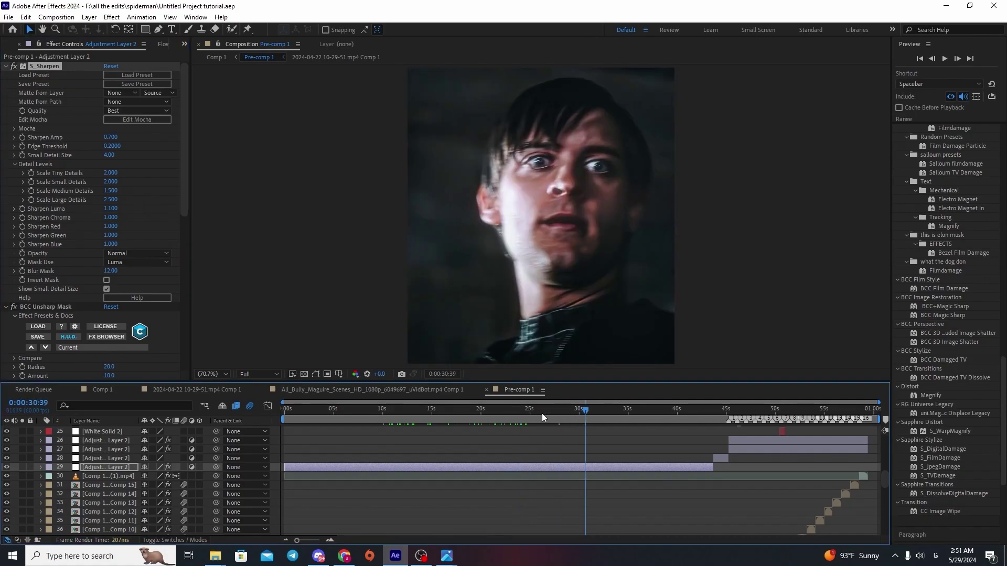
Apply a Curves effect to the adjustment layer at frame 0:00:20:37.
scroll(23, 231, down, 10)
scroll(58, 244, down, 3)
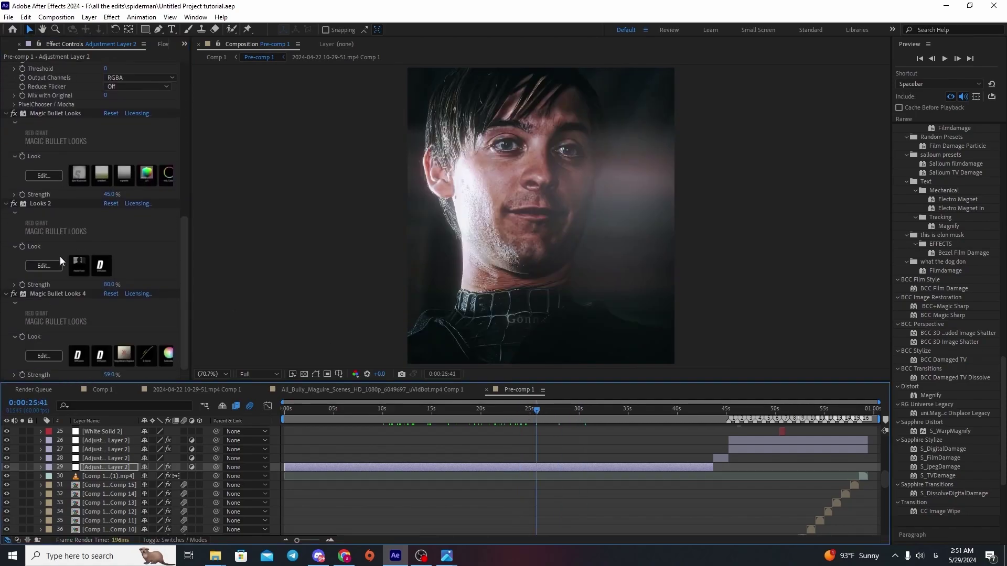
click(487, 416)
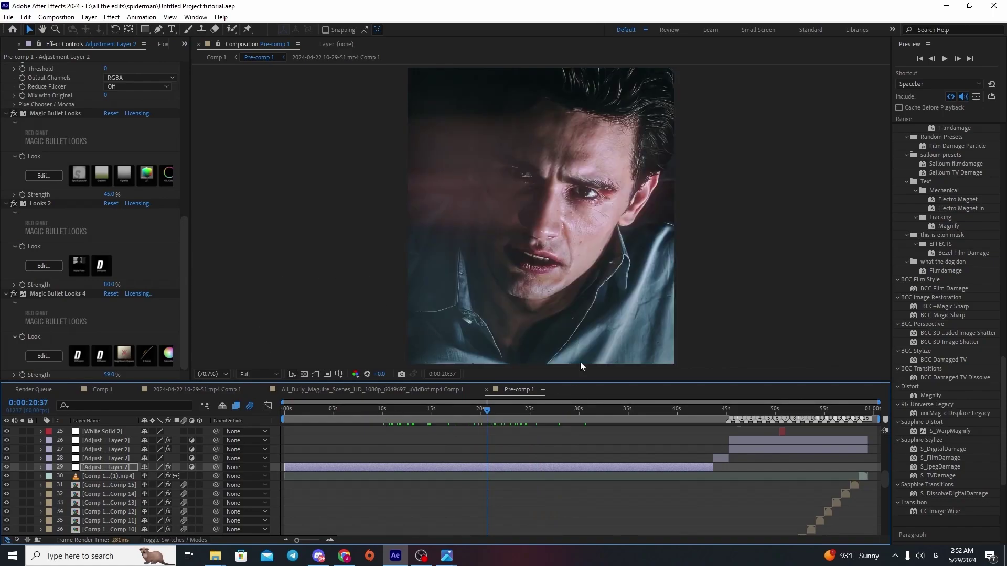
key(ctrl+space)
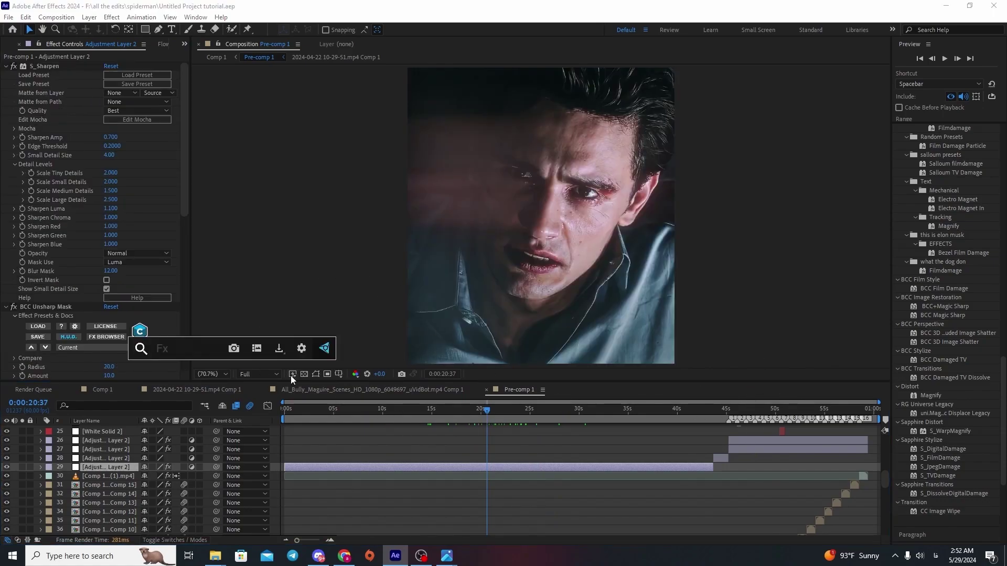
text(cu)
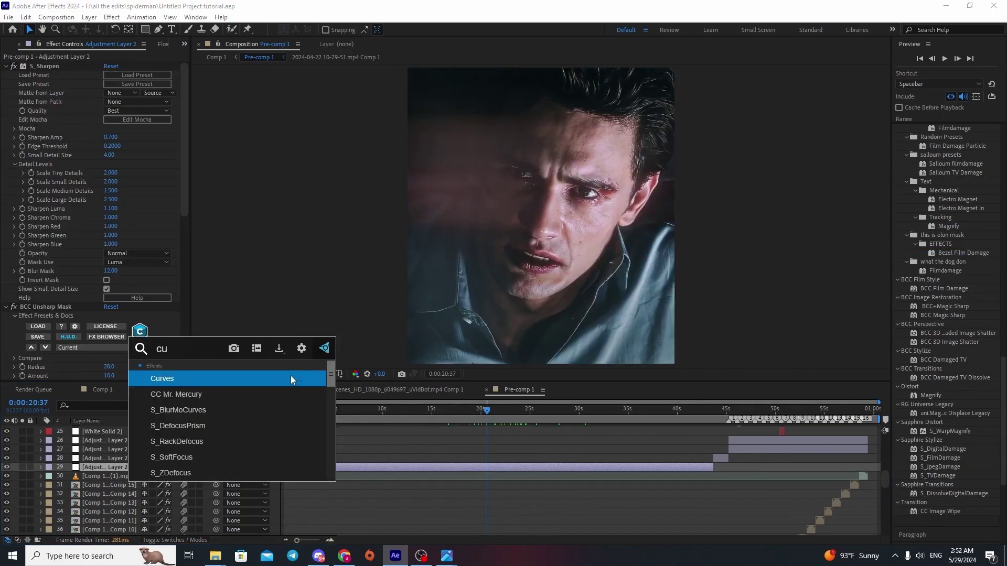
text(rv)
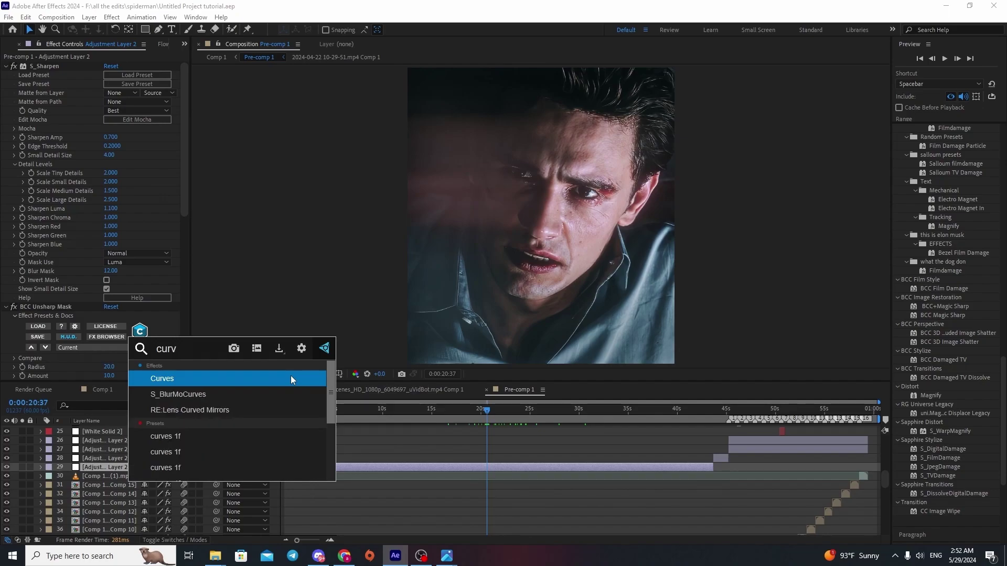
key(Return)
Add three points on the RGB curve and nudge them up to brighten the footage.
click(116, 252)
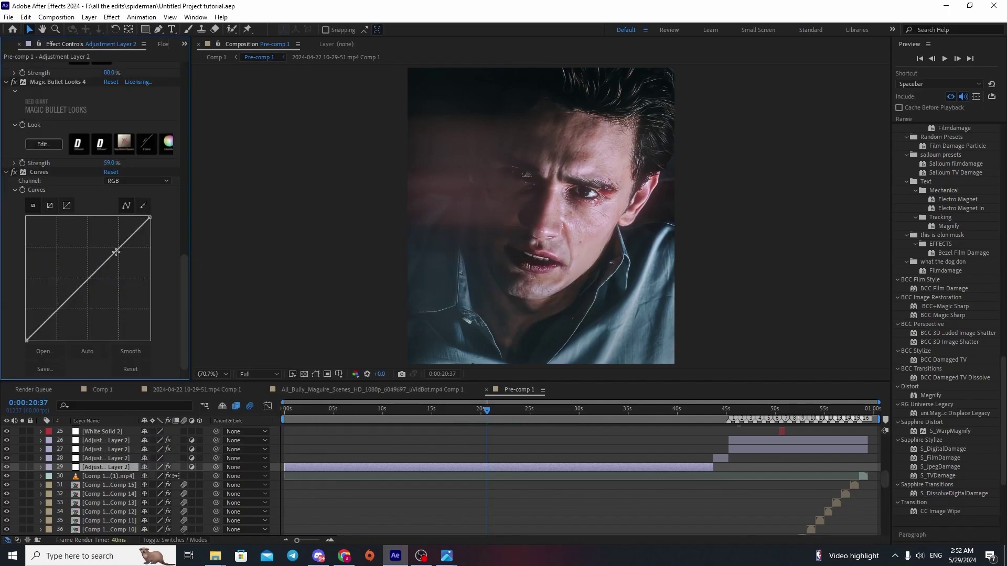
click(86, 282)
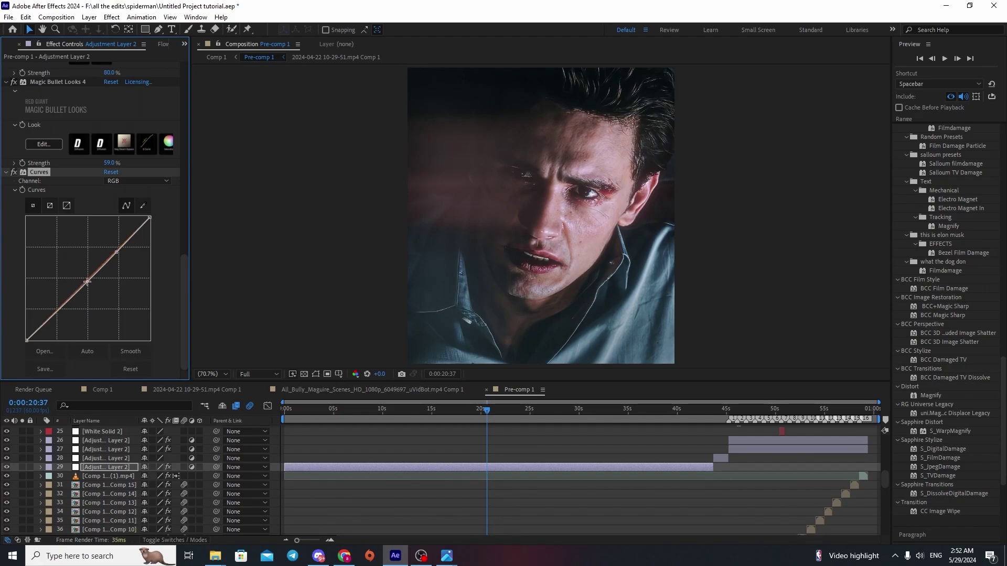
click(54, 313)
mouse_move(116, 252)
mouse_down()
mouse_move(134, 303)
mouse_move(178, 276)
mouse_up()
drag(116, 256, 87, 283)
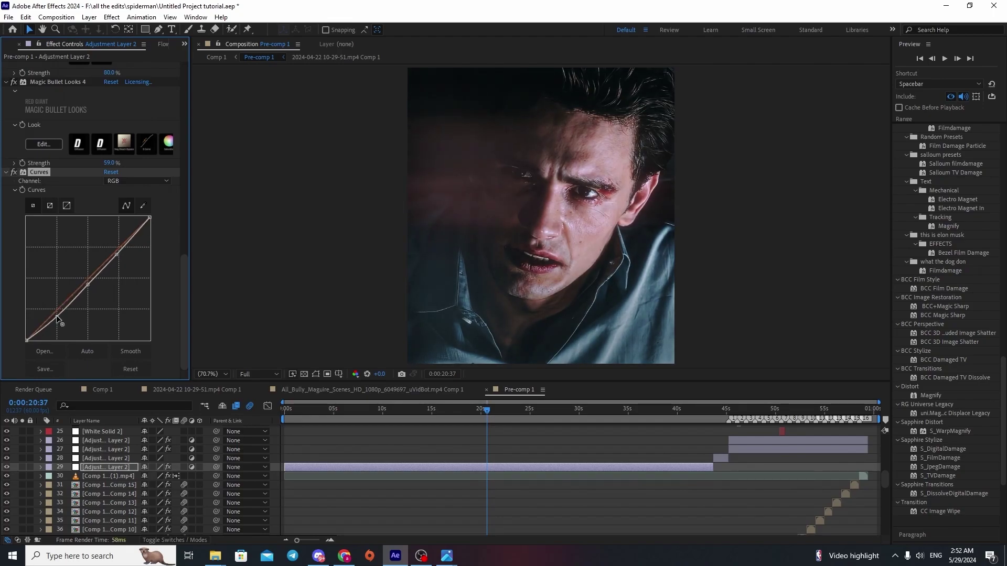
drag(55, 314, 55, 317)
mouse_move(86, 286)
mouse_down()
mouse_move(76, 281)
mouse_move(84, 285)
mouse_up()
drag(114, 255, 112, 254)
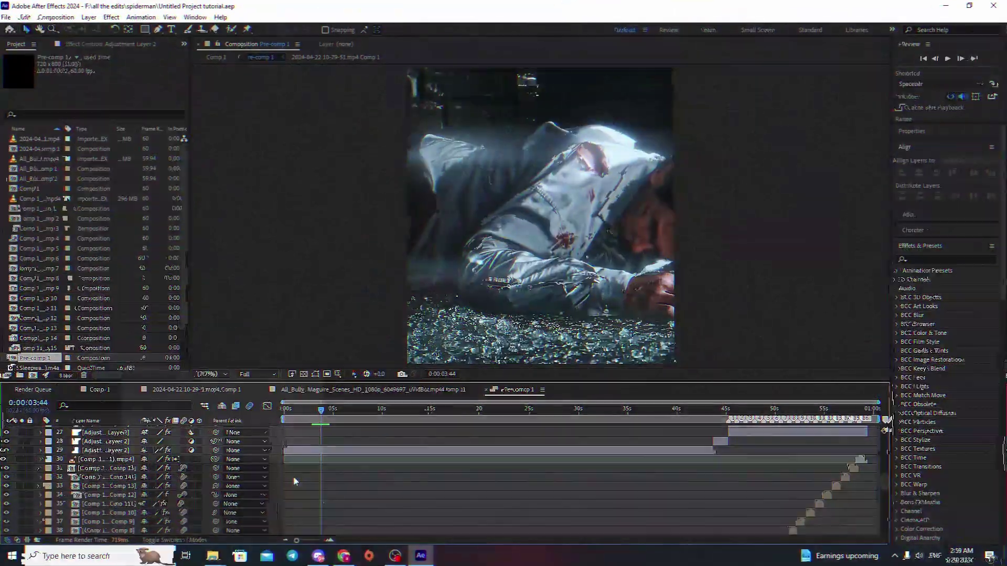
scroll(369, 482, down, 3)
scroll(370, 482, down, 3)
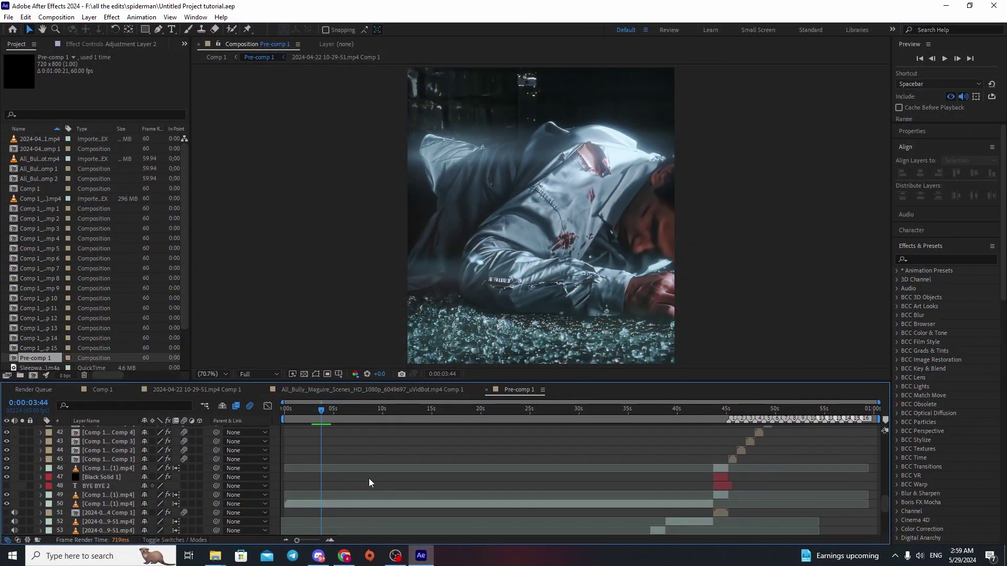
Queue Pre-comp 1 for rendering and point its output to a new dmadad folder on F:.
click(9, 17)
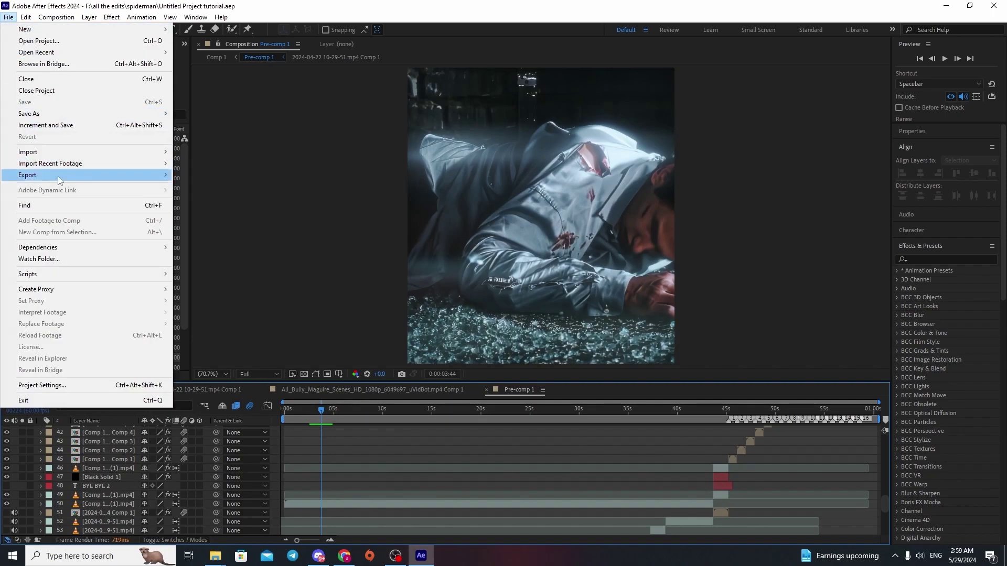
mouse_move(27, 175)
click(223, 187)
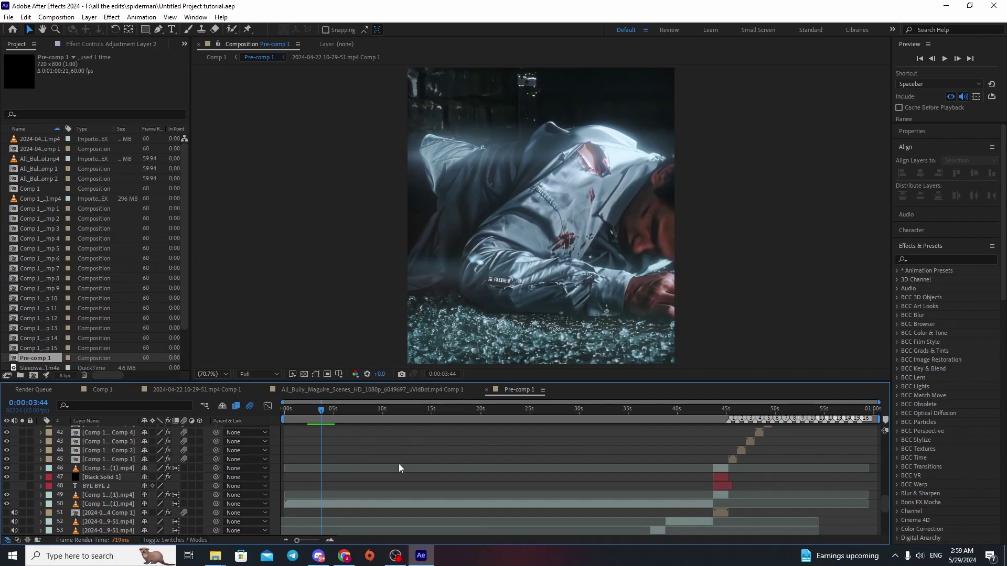
click(271, 454)
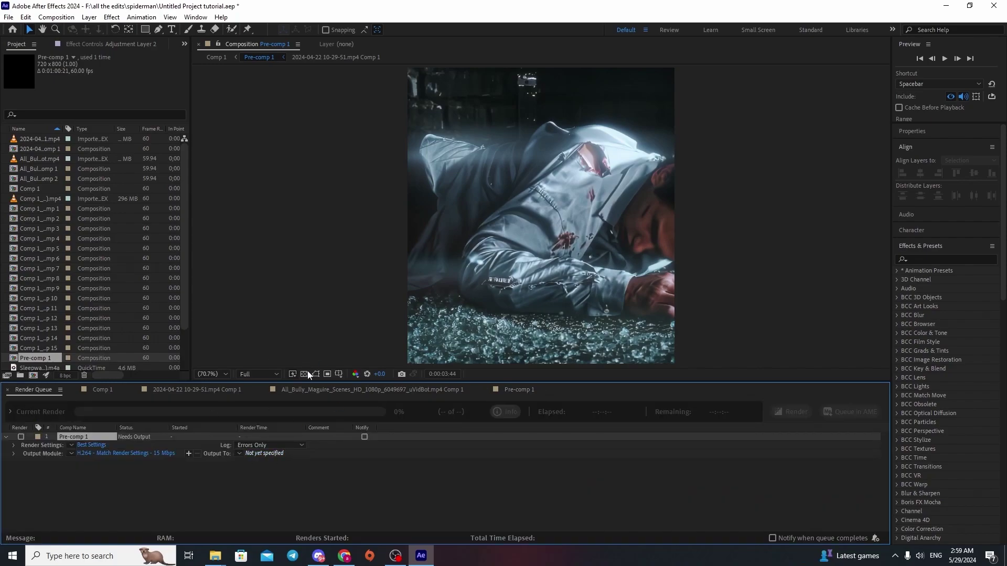
click(52, 226)
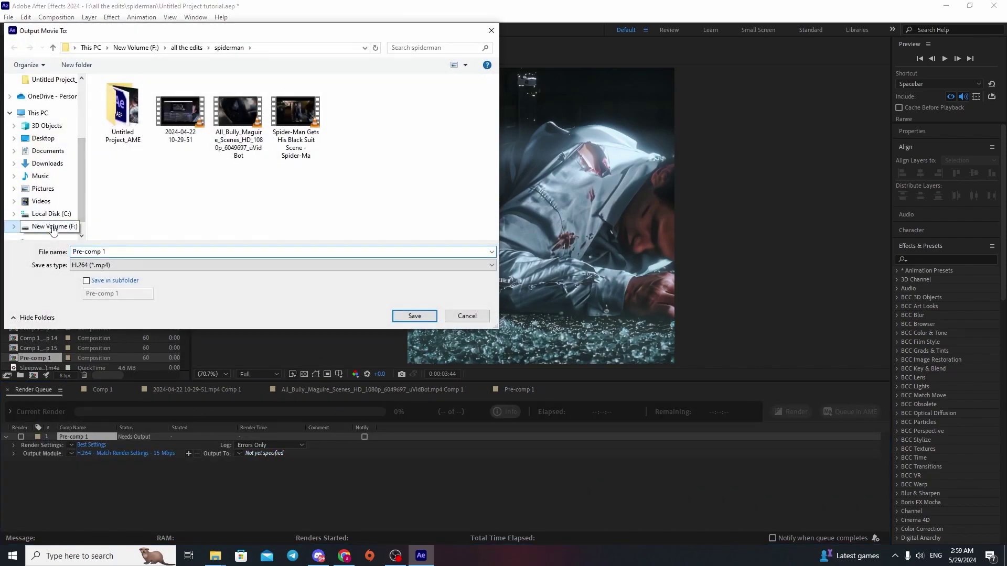
right_click(449, 84)
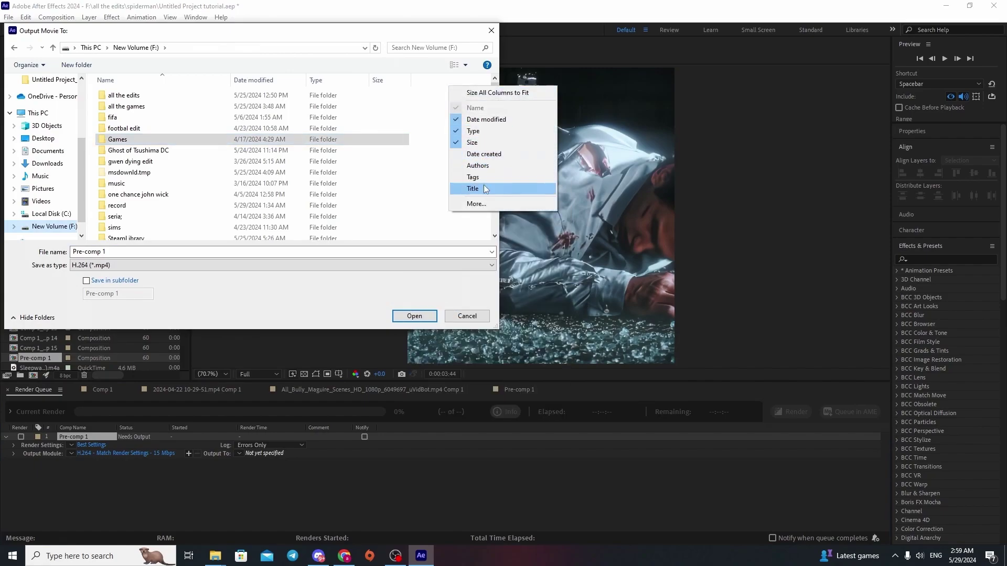
click(427, 144)
right_click(429, 126)
click(150, 123)
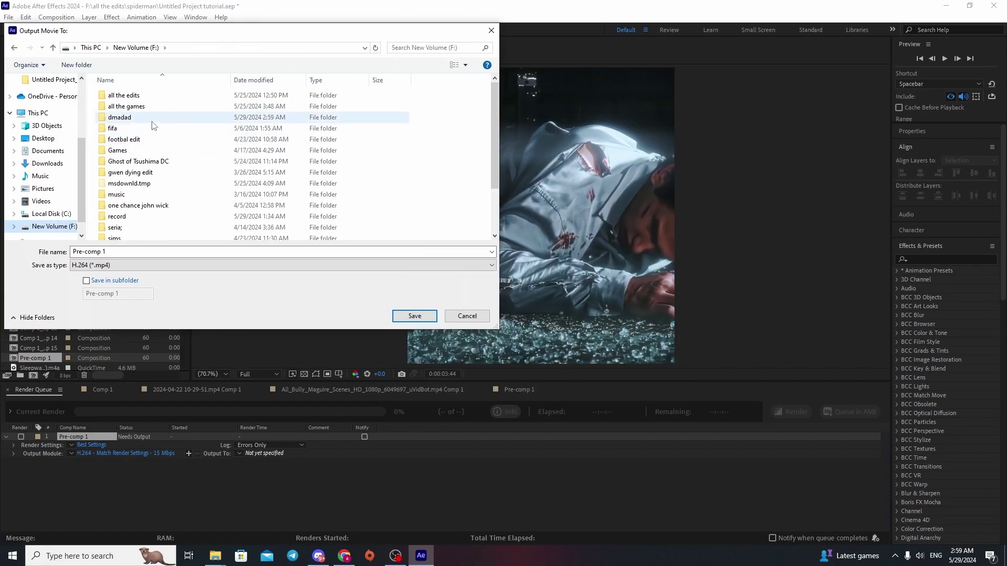
double_click(150, 124)
Save Pre-comp 1.mp4 into dmadad and set the output format to AfterCodecs .mp4.
click(414, 315)
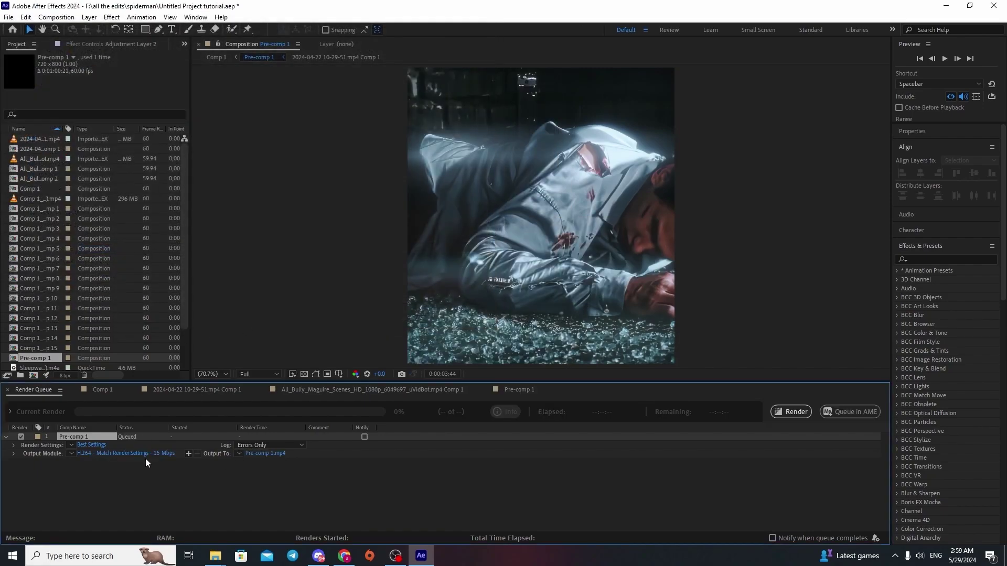
click(125, 455)
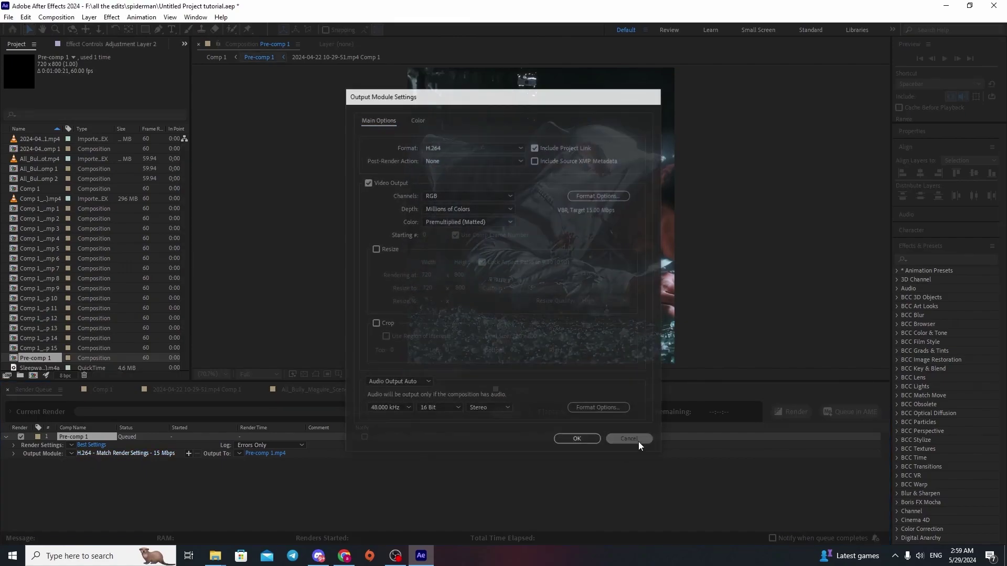
click(636, 441)
click(146, 455)
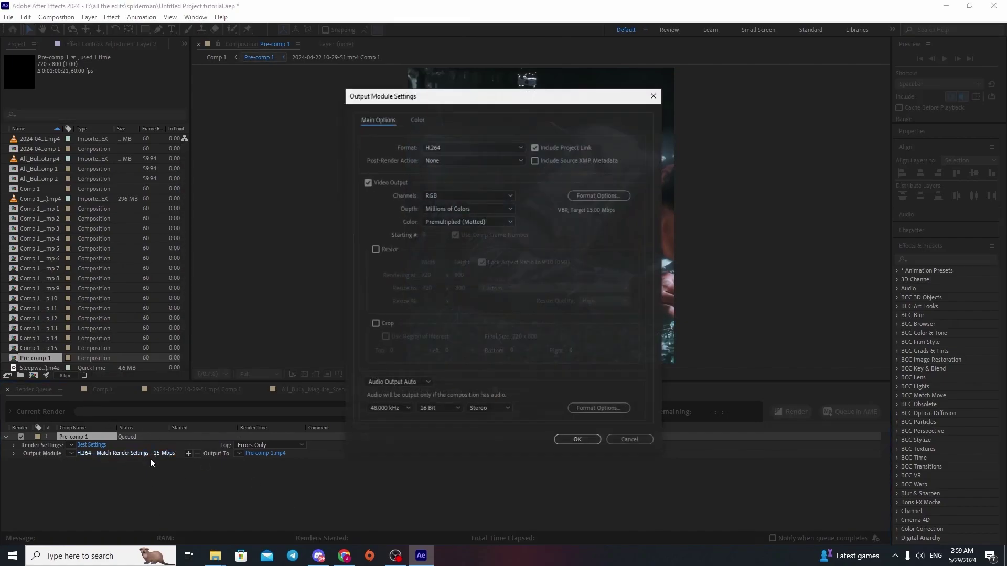
click(442, 149)
click(441, 149)
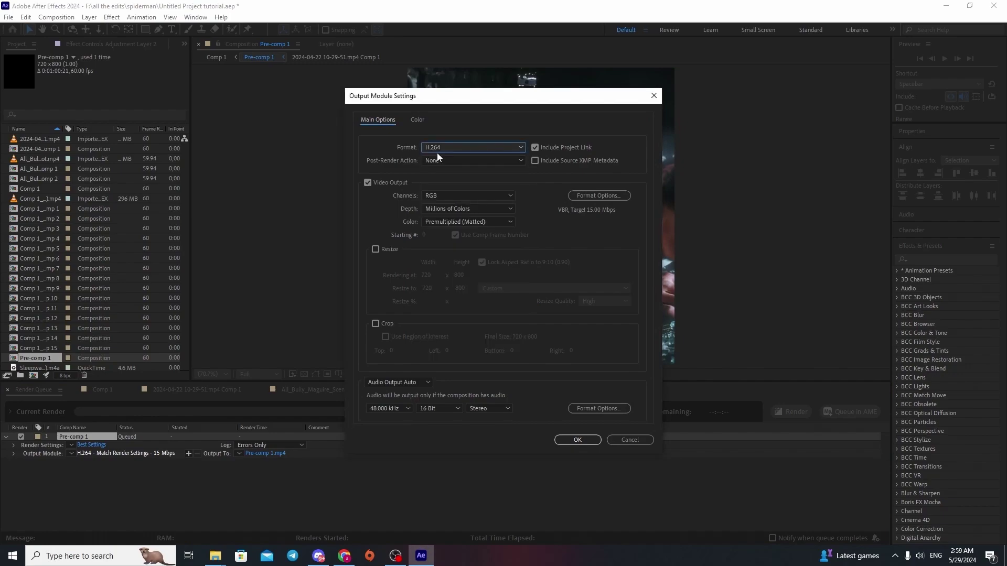
click(438, 150)
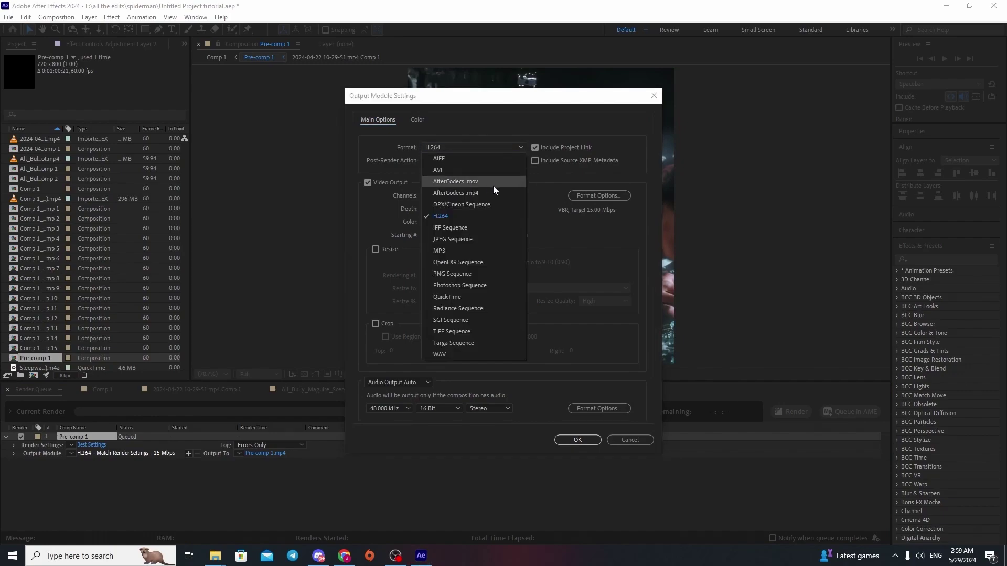
click(475, 192)
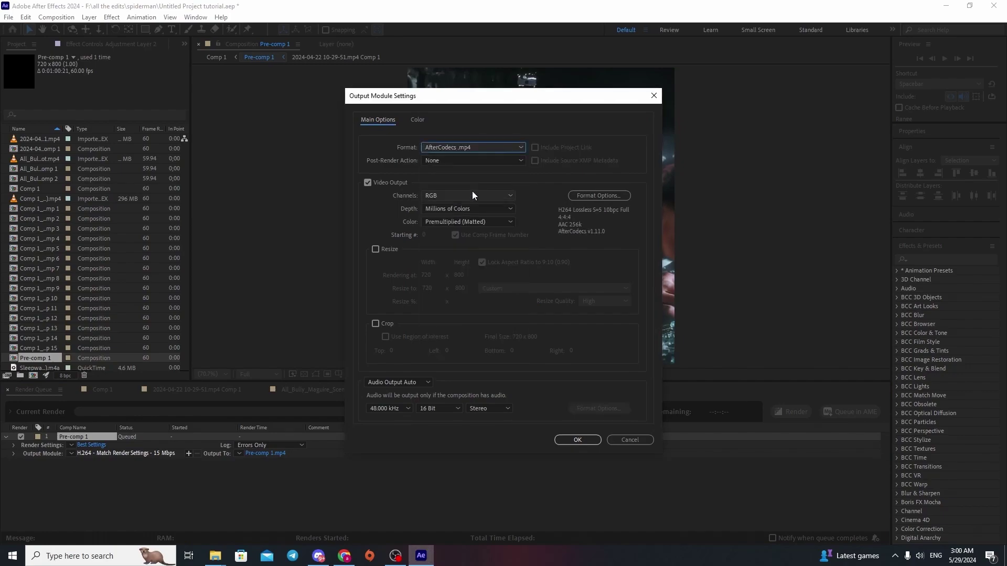
Review the AfterCodecs encoding options, including bit depth and colour range.
click(600, 197)
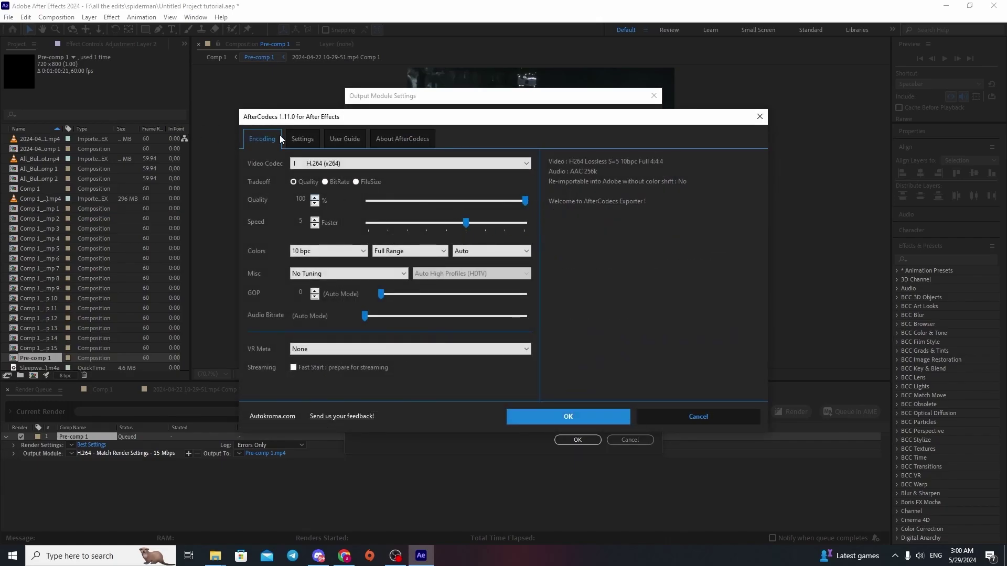
click(328, 251)
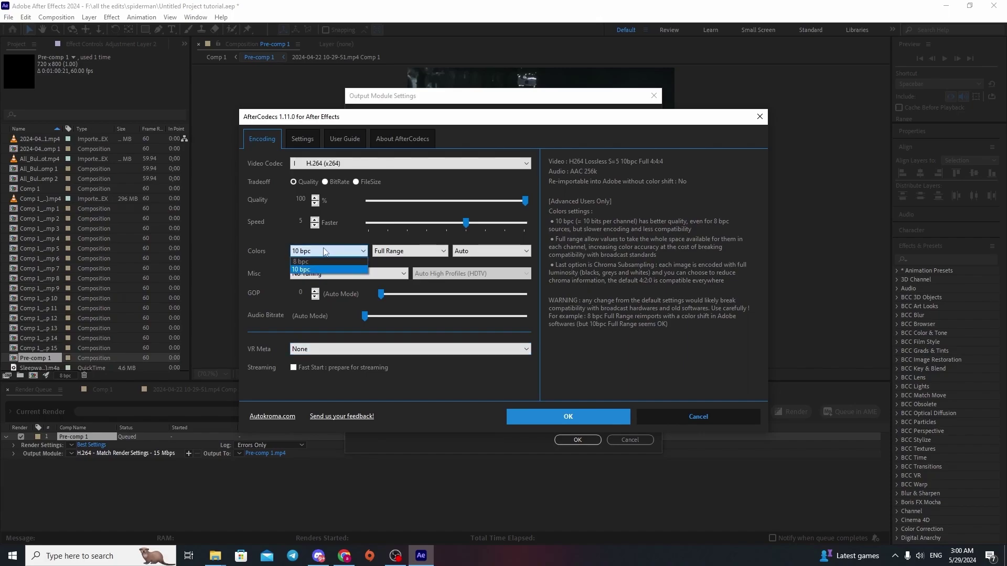
click(404, 251)
click(414, 270)
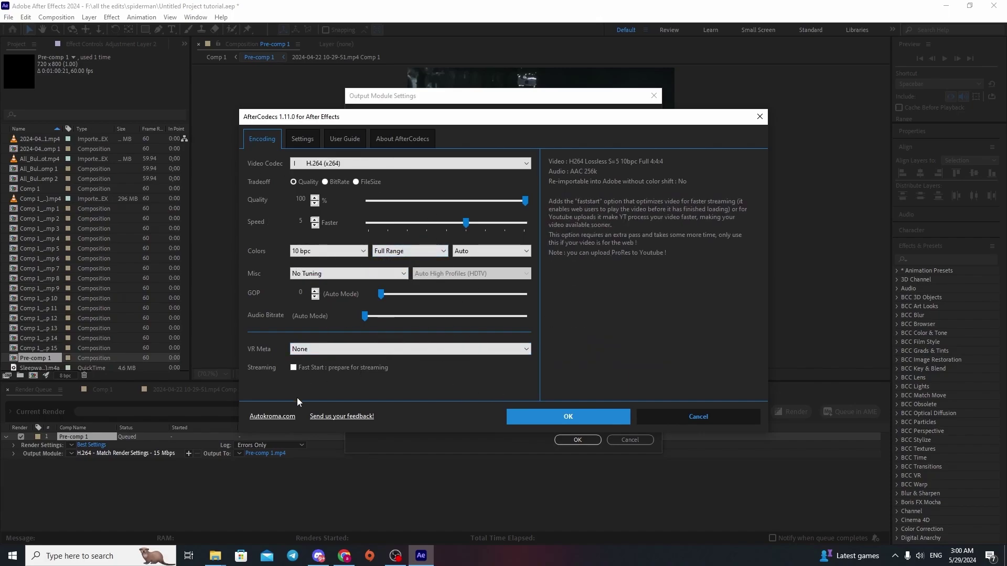
Open xAx's 'How To Export Our Video' tutorial in a new tab and view its description.
click(350, 555)
click(703, 291)
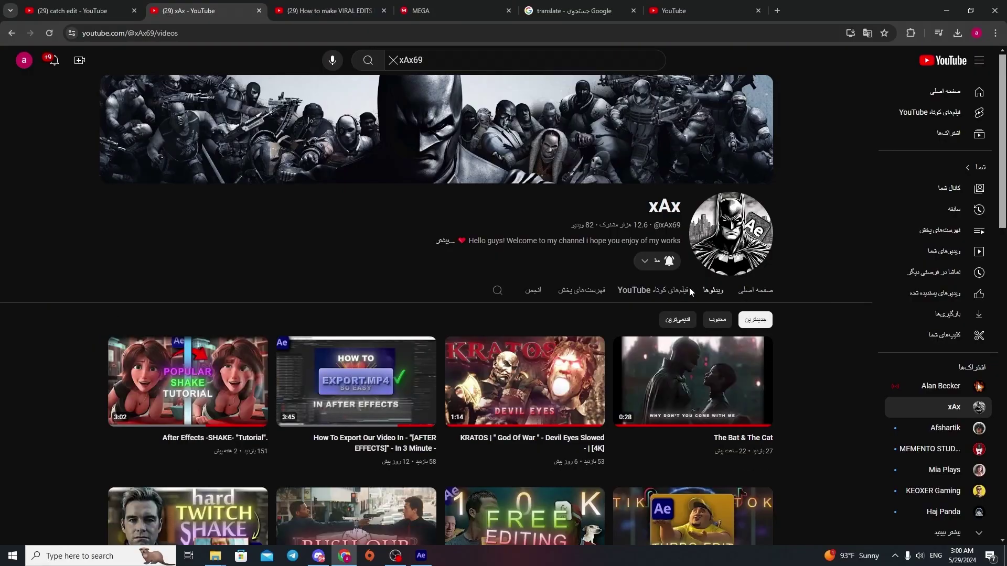
scroll(381, 262, down, 2)
right_click(374, 250)
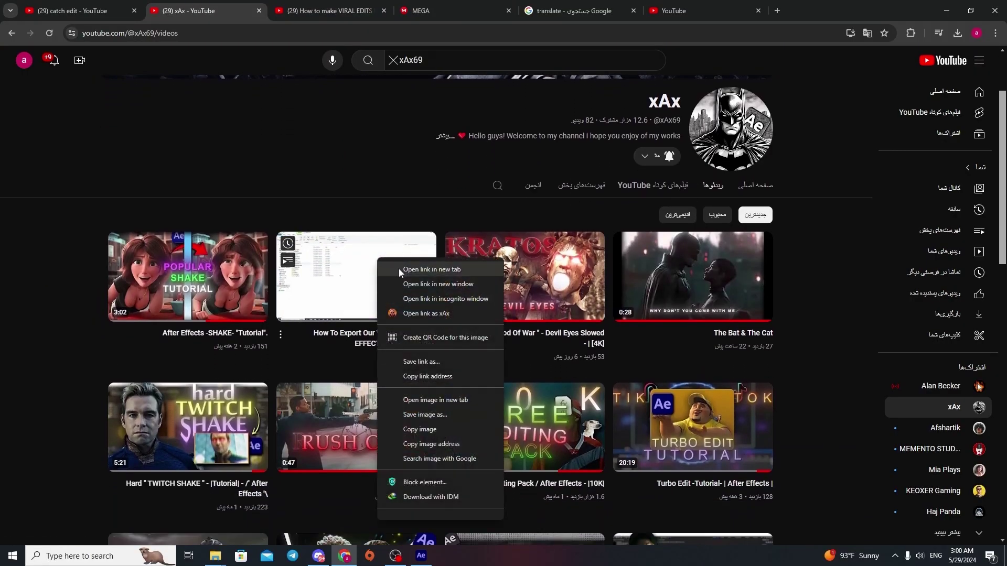
click(395, 262)
right_click(367, 266)
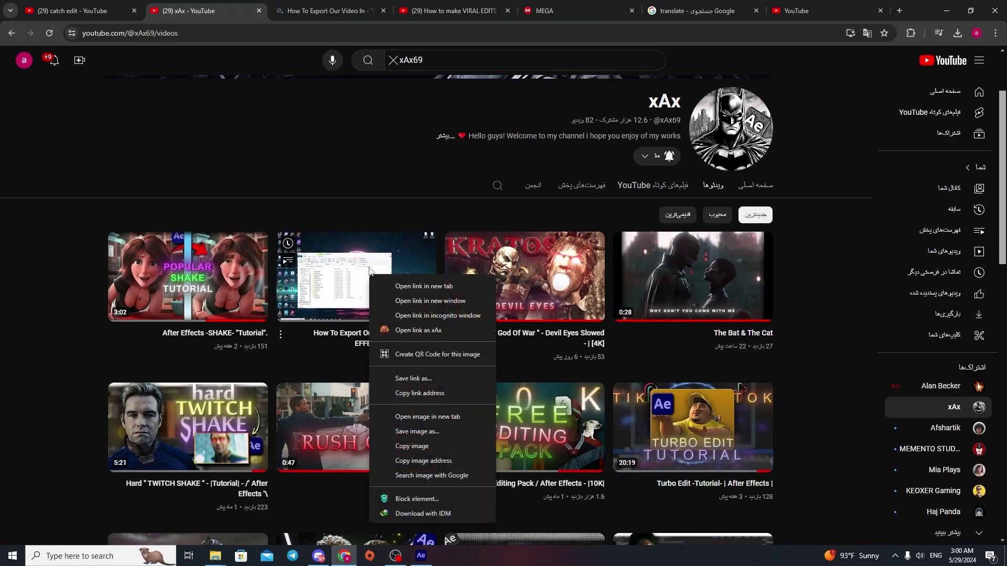
click(379, 310)
click(330, 11)
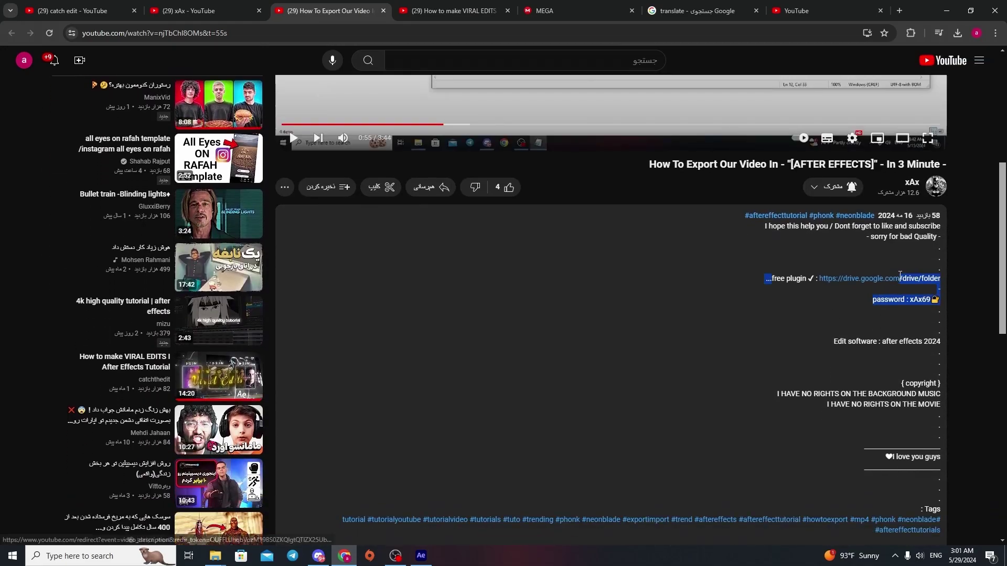
click(857, 285)
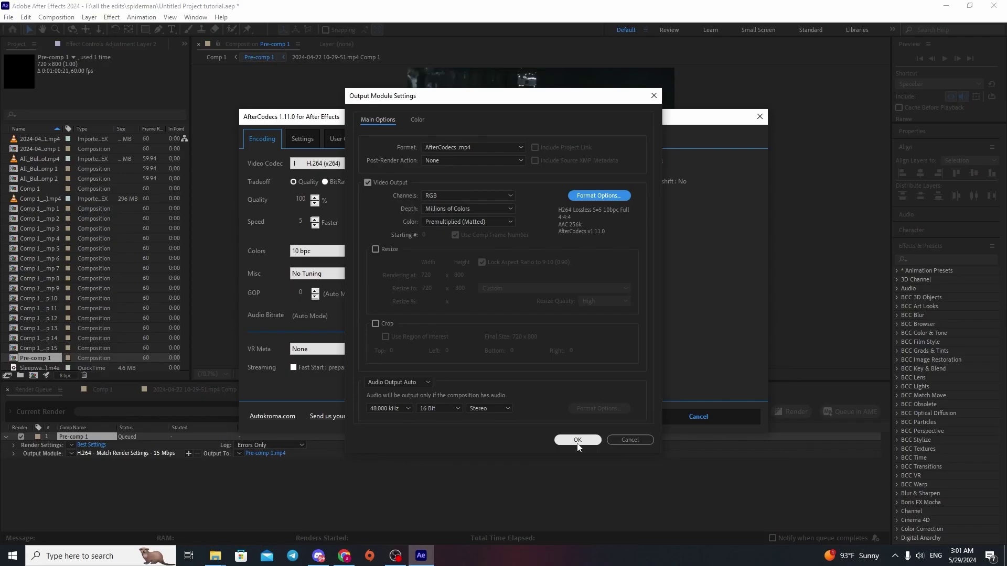
Confirm the AfterCodecs and Output Module settings and render Pre-comp 1.
click(582, 443)
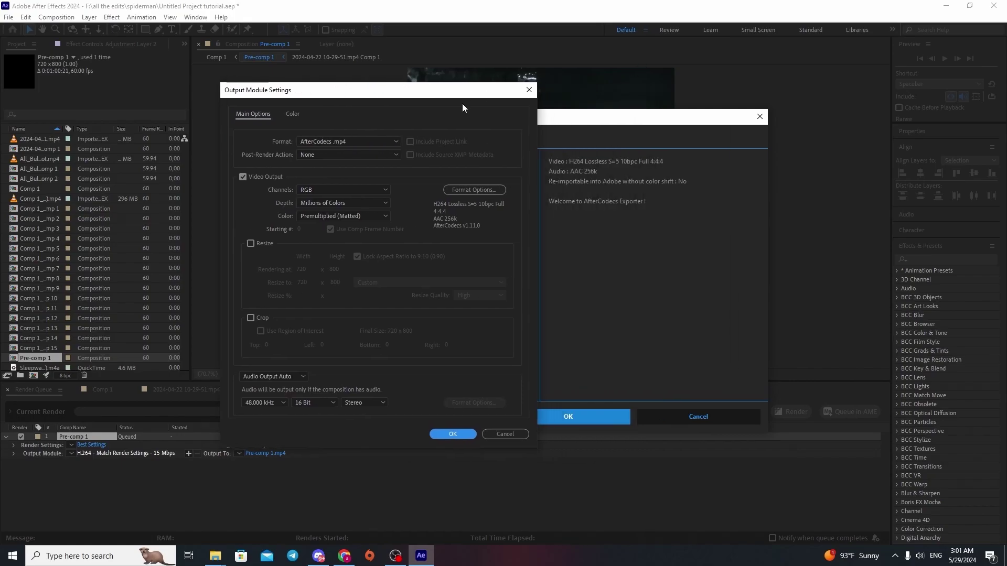
click(620, 413)
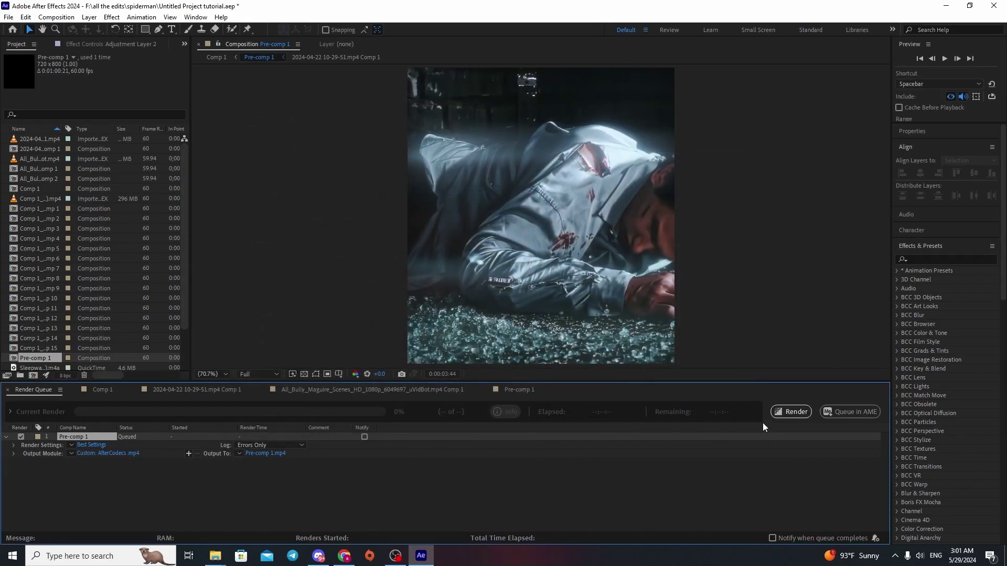
click(789, 414)
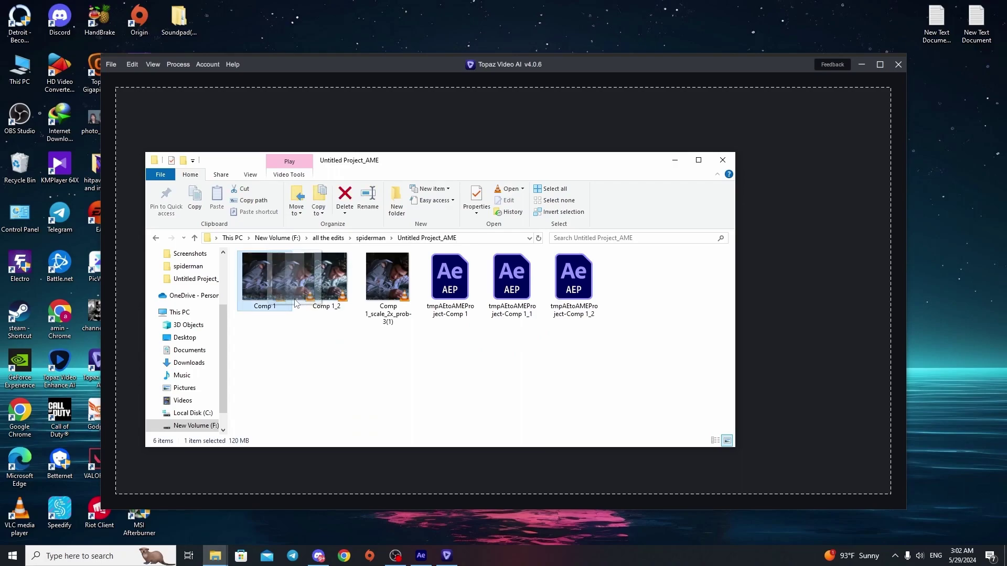
Load Comp 1 into Topaz Video AI and turn on enhancement with Manual parameters.
drag(283, 285, 611, 393)
click(675, 160)
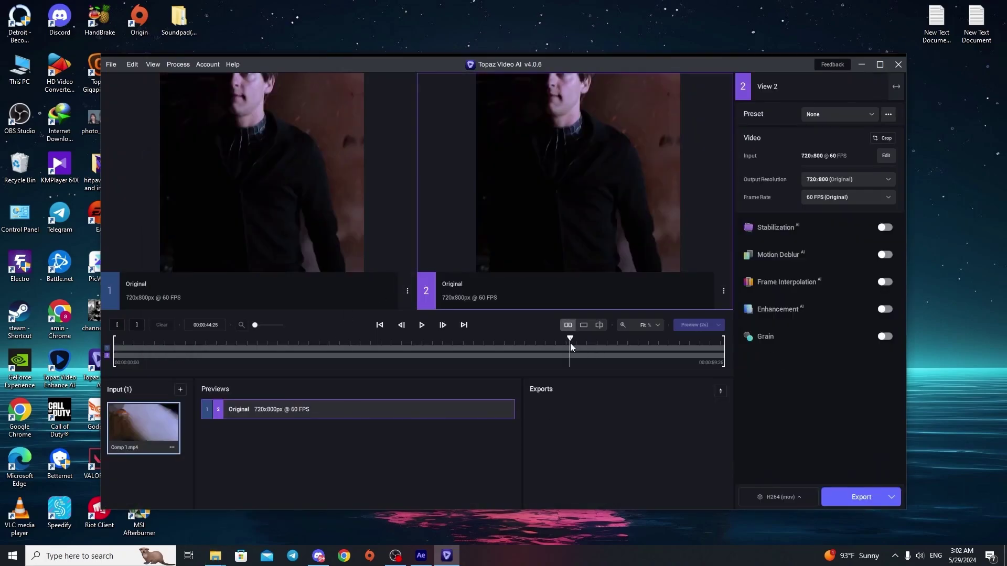
drag(571, 347, 440, 348)
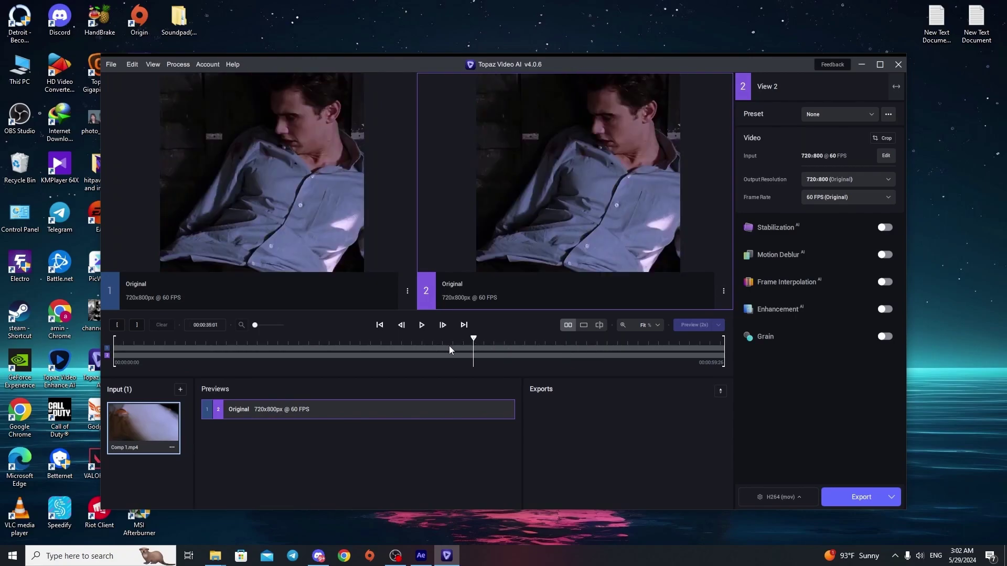
click(880, 64)
click(980, 253)
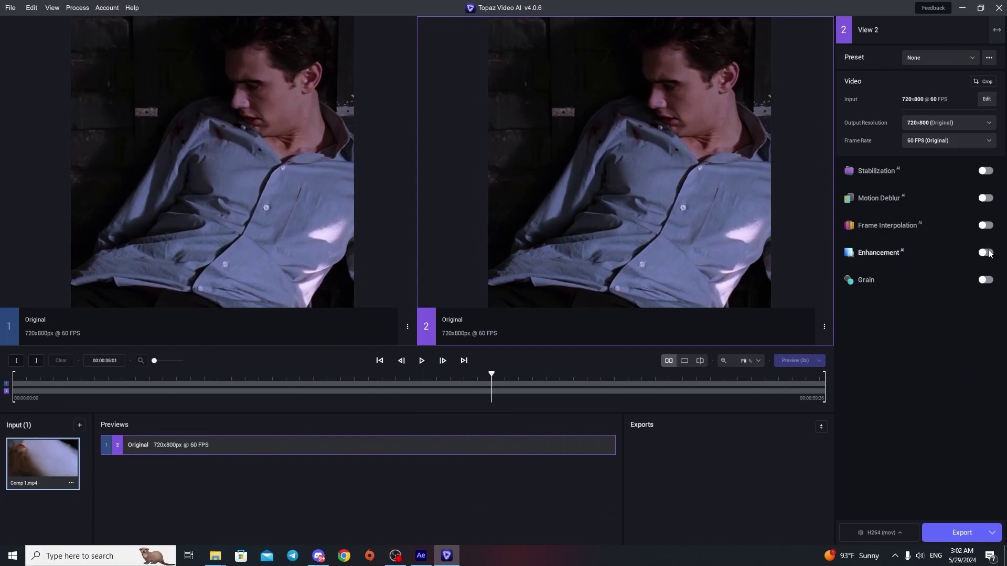
click(939, 313)
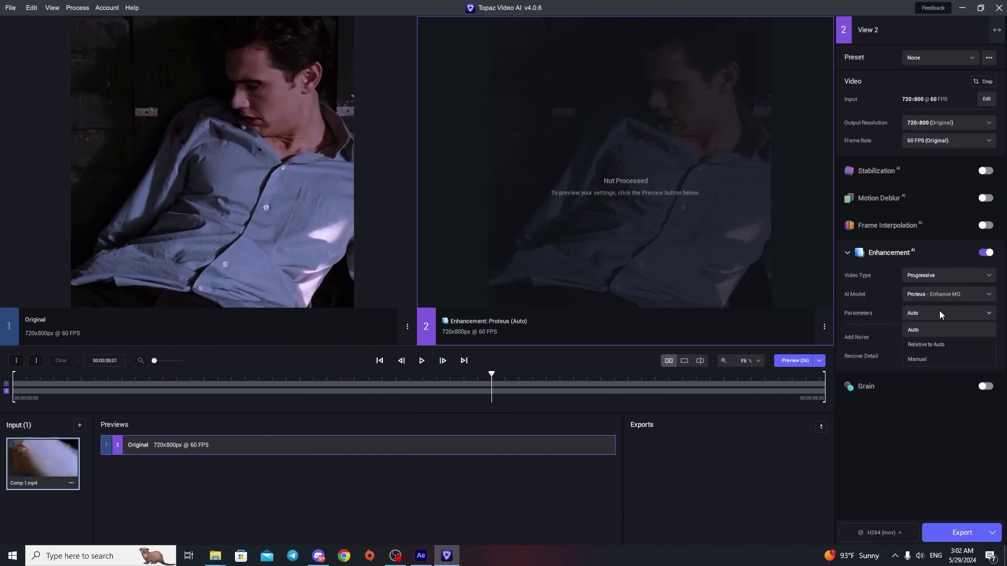
click(945, 357)
scroll(866, 366, down, 1)
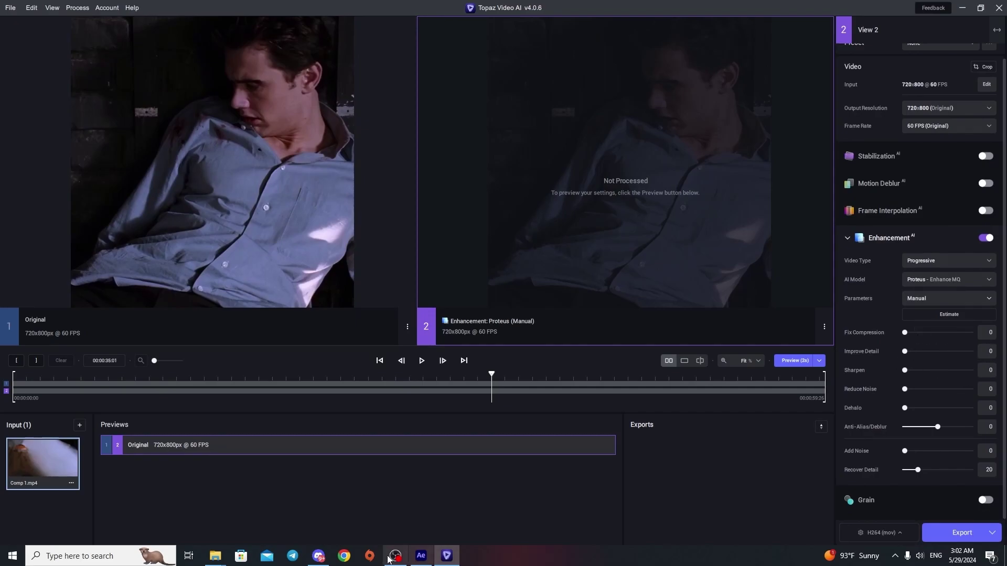
Set Fix Compression 65, Improve Detail 75, Sharpen 25 and Reduce Noise 30.
double_click(987, 333)
text(65)
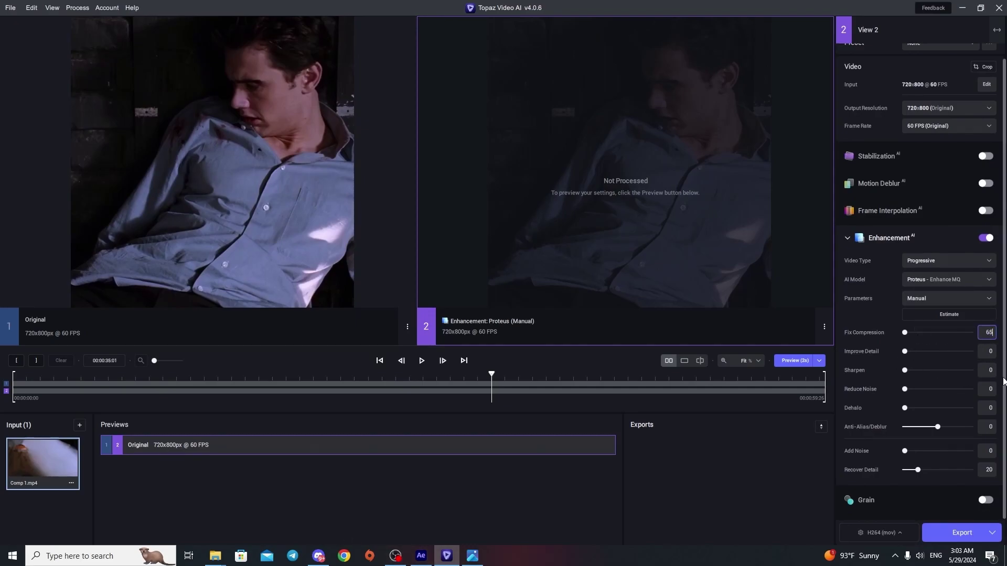
key(Return)
double_click(988, 352)
text(75)
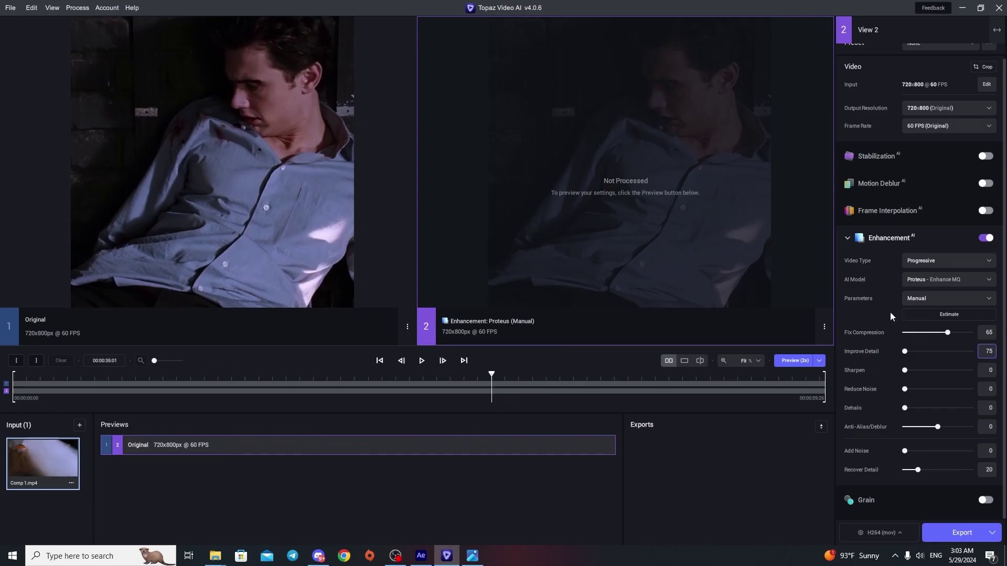
key(Return)
double_click(990, 370)
key(Return)
double_click(990, 390)
key(Return)
Set Dehalo 8, Anti-Alias/Deblur -20 and Recover Detail 40.
double_click(990, 410)
text(8)
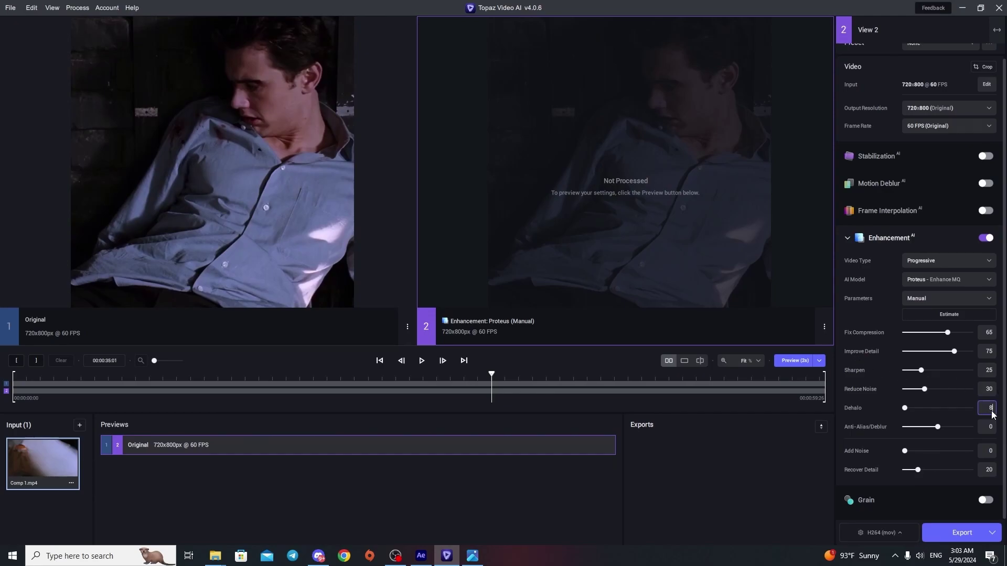
key(Return)
click(906, 408)
drag(906, 408, 910, 408)
double_click(989, 427)
key(Return)
double_click(989, 469)
key(Return)
Set the Topaz export to convert audio to AAC 320 in an mp4 container.
click(846, 238)
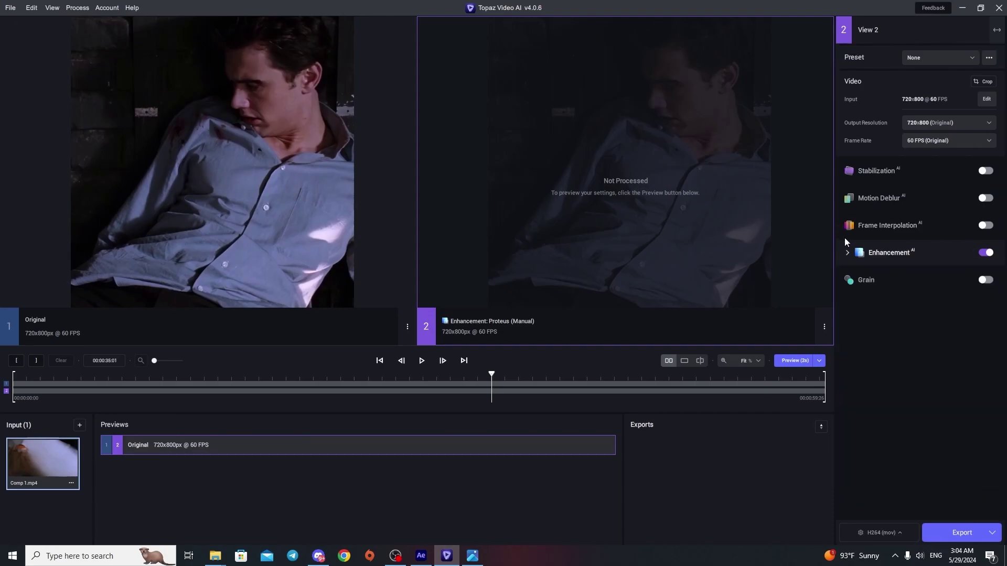
click(884, 534)
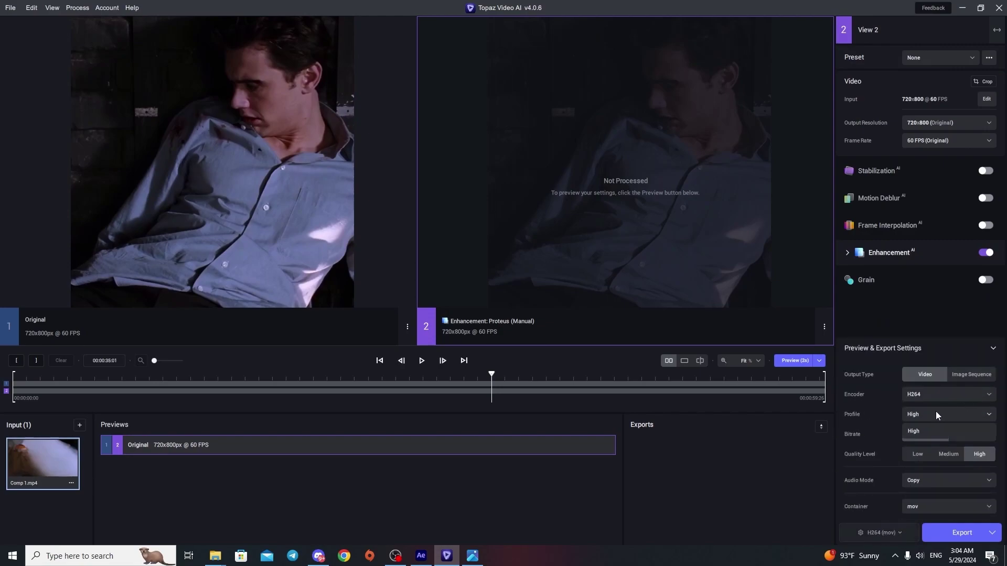
click(925, 480)
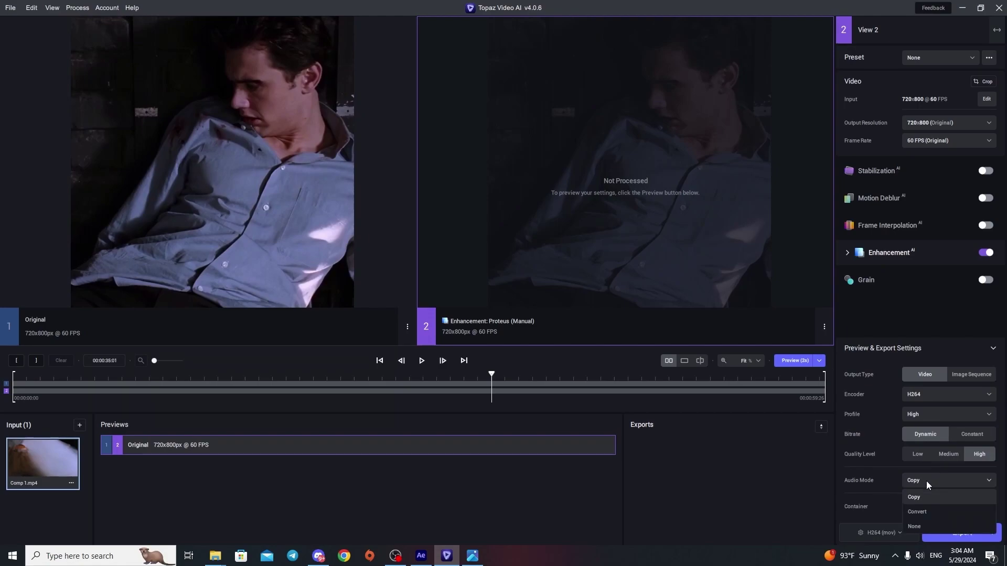
click(928, 513)
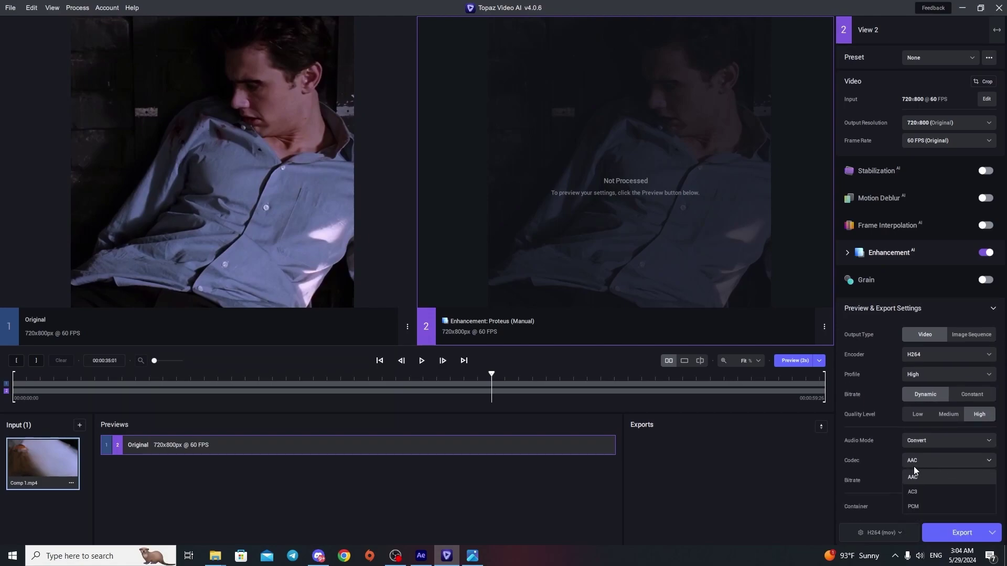
click(939, 507)
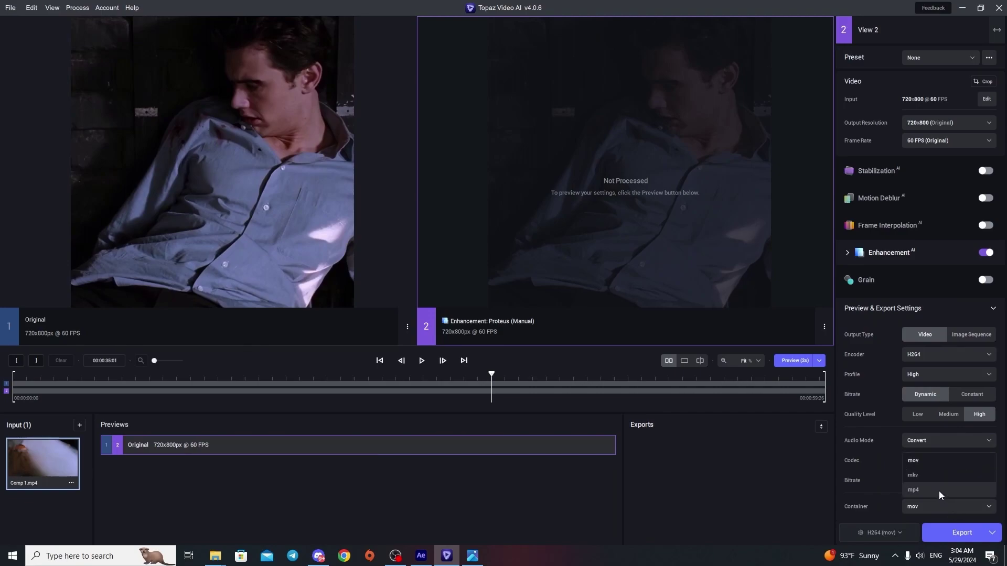
click(936, 493)
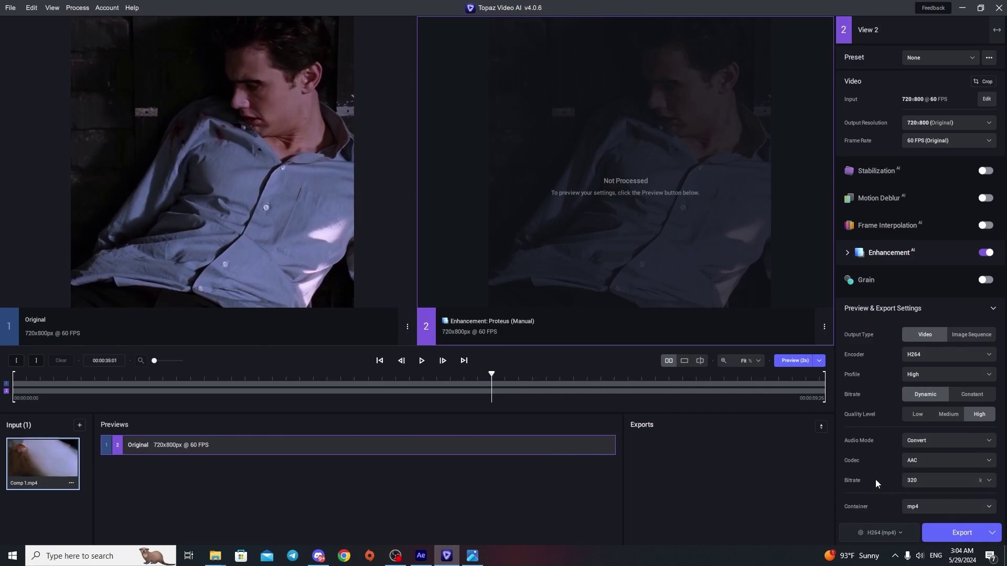
Generate a Proteus preview, zoom into the shirt to compare, then play the preview range.
click(789, 360)
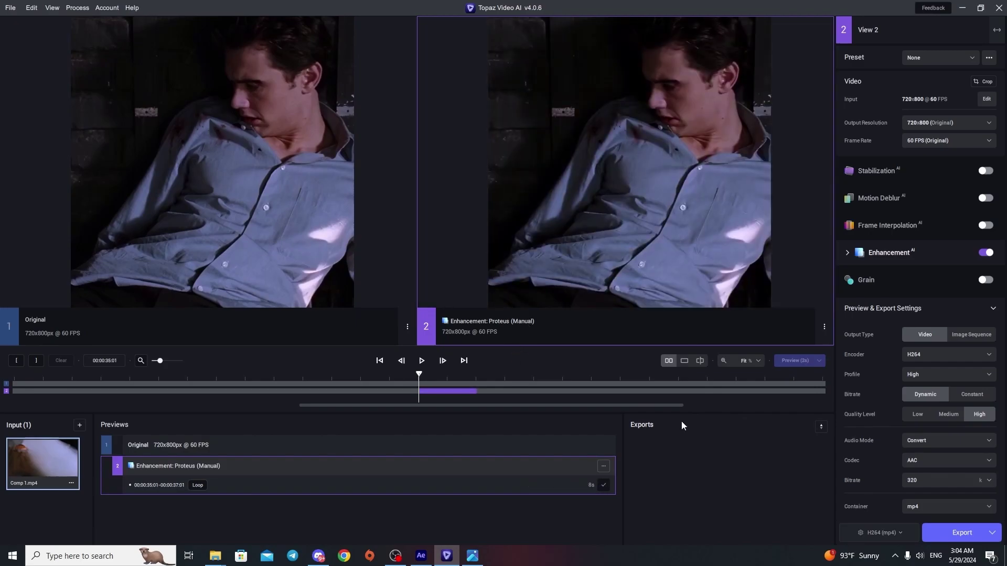
scroll(590, 99, up, 3)
scroll(590, 99, up, 2)
scroll(590, 98, down, 5)
scroll(676, 100, up, 2)
scroll(706, 115, up, 2)
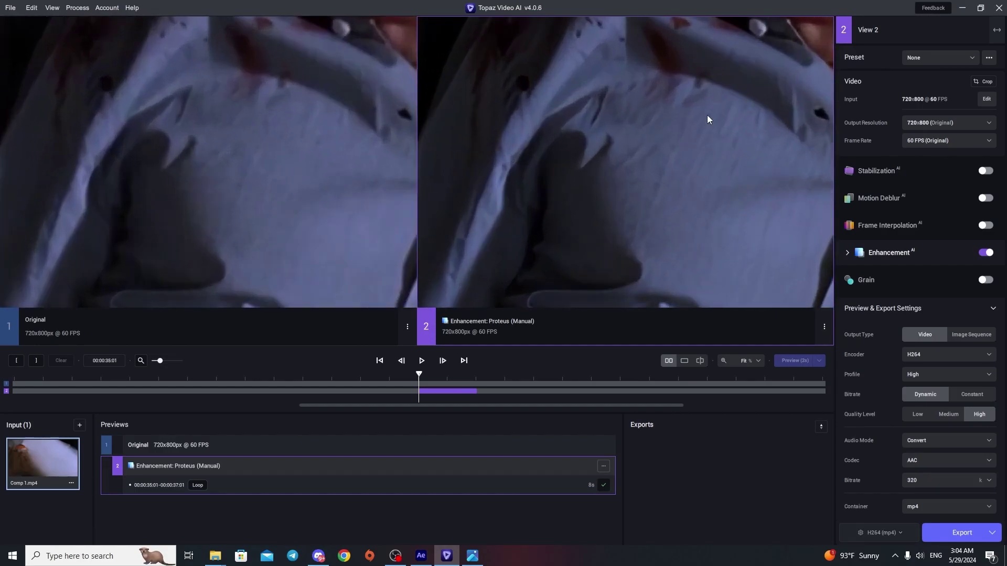
scroll(706, 115, up, 2)
scroll(571, 204, down, 3)
scroll(551, 265, down, 3)
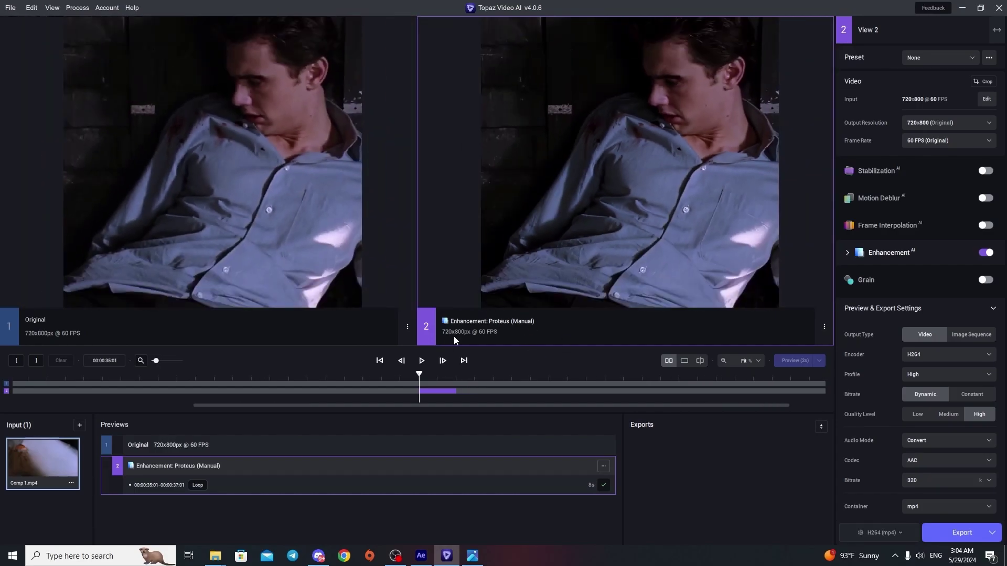
click(422, 361)
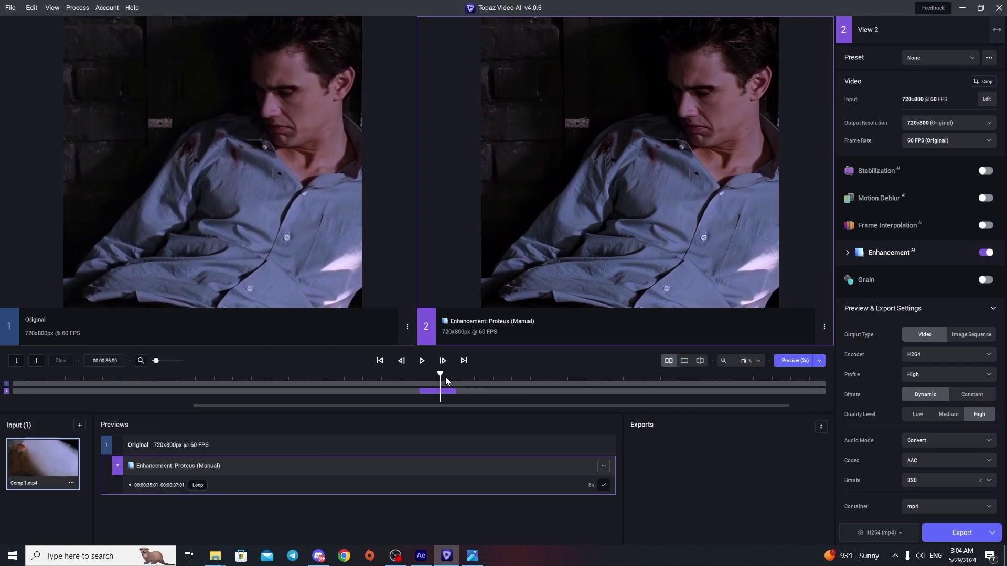
mouse_move(445, 377)
mouse_down()
mouse_move(436, 374)
mouse_move(455, 380)
mouse_move(420, 376)
mouse_up()
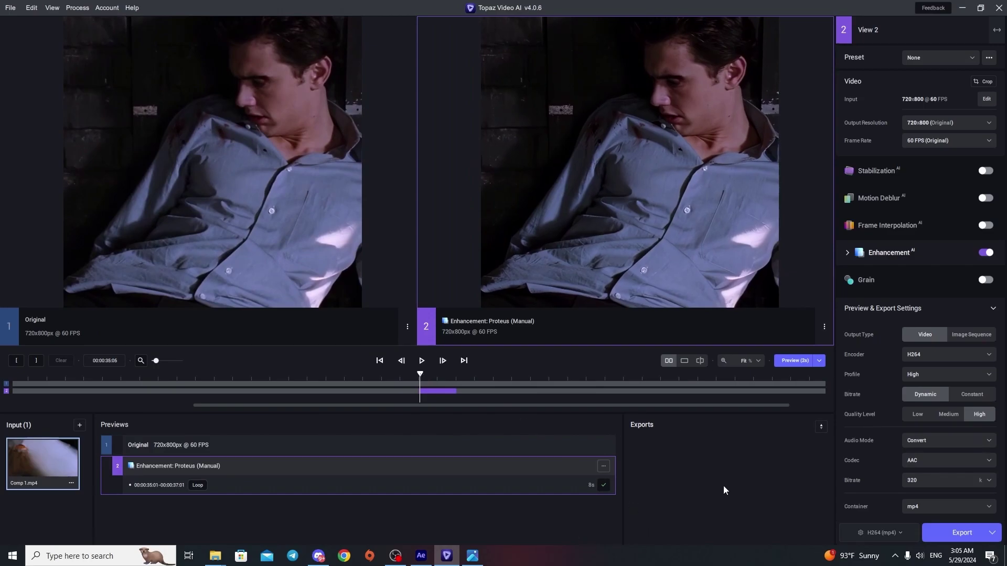